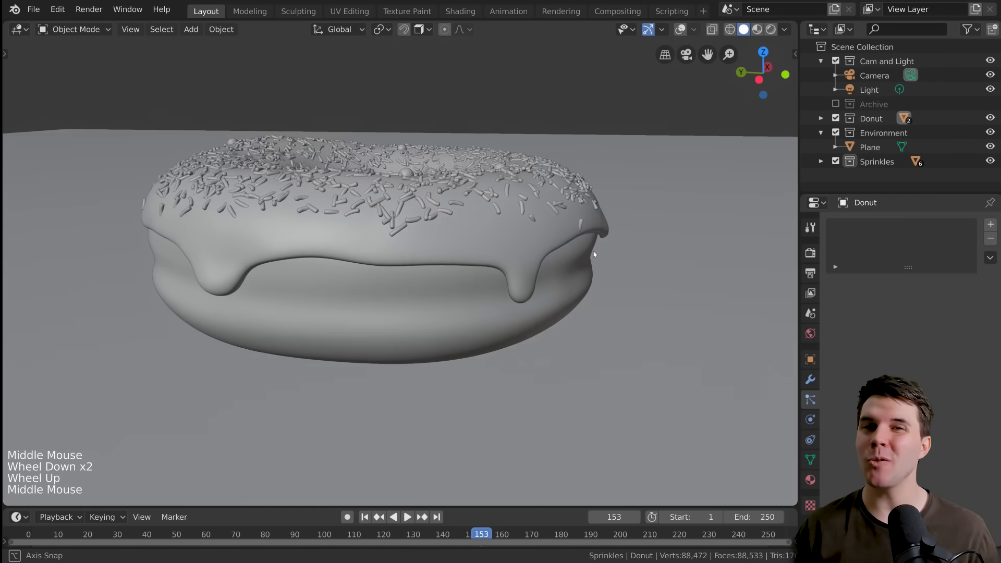
Expand the Donut collection in the outliner and hide the Icing object in the viewport
{"action": "scroll", "coordinate": [505, 278], "scroll_direction": "down", "scroll_amount": 1}
{"action": "scroll", "coordinate": [357, 280], "scroll_direction": "up", "scroll_amount": 1}
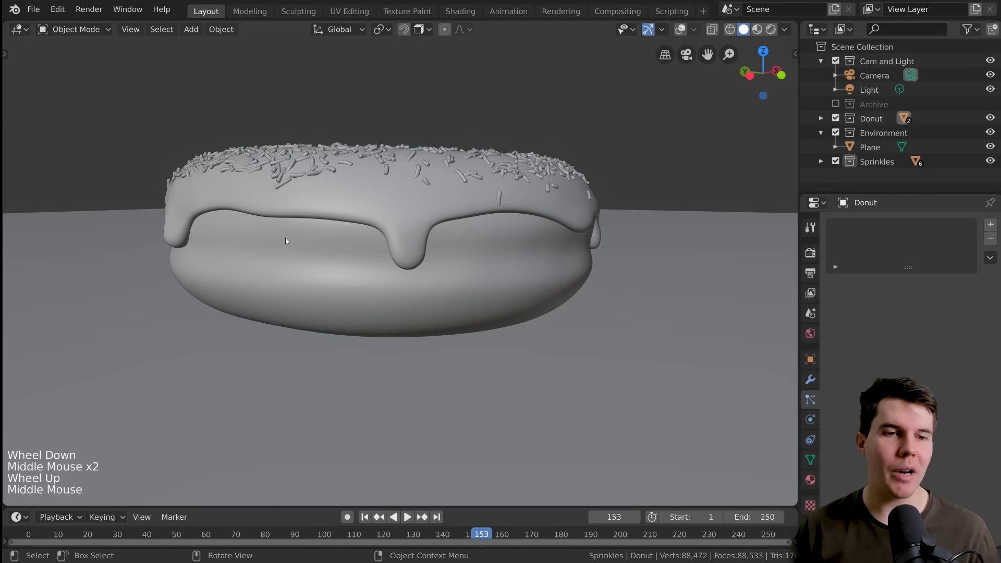
{"action": "left_click", "coordinate": [821, 118]}
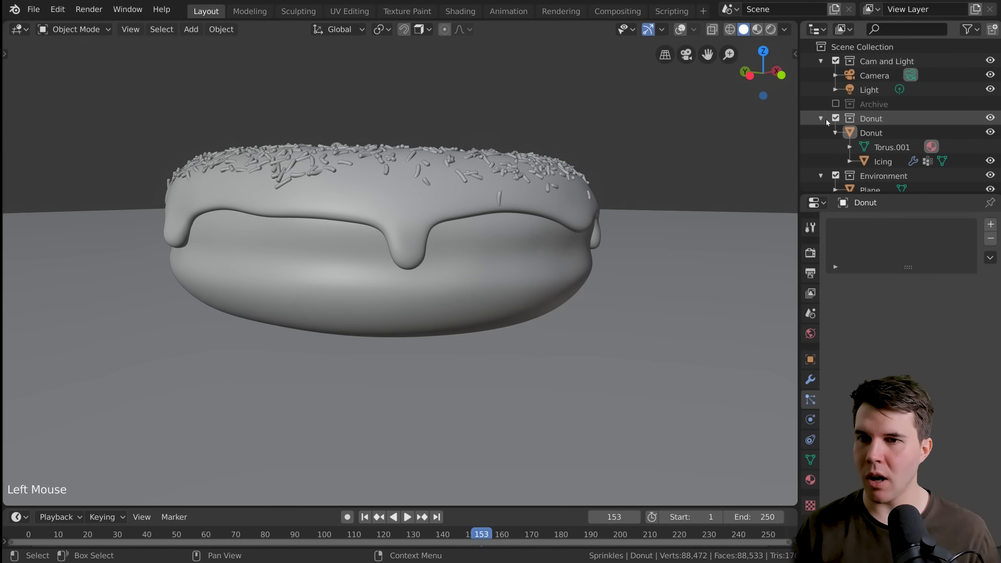
{"action": "left_click", "coordinate": [991, 161]}
Switch the viewport to rendered shading and examine the bare donut's material from several angles
{"action": "middle_click_drag", "start_coordinate": [469, 224], "coordinate": [483, 257]}
{"action": "scroll", "coordinate": [483, 258], "scroll_direction": "up", "scroll_amount": 1}
{"action": "key", "text": "z"}
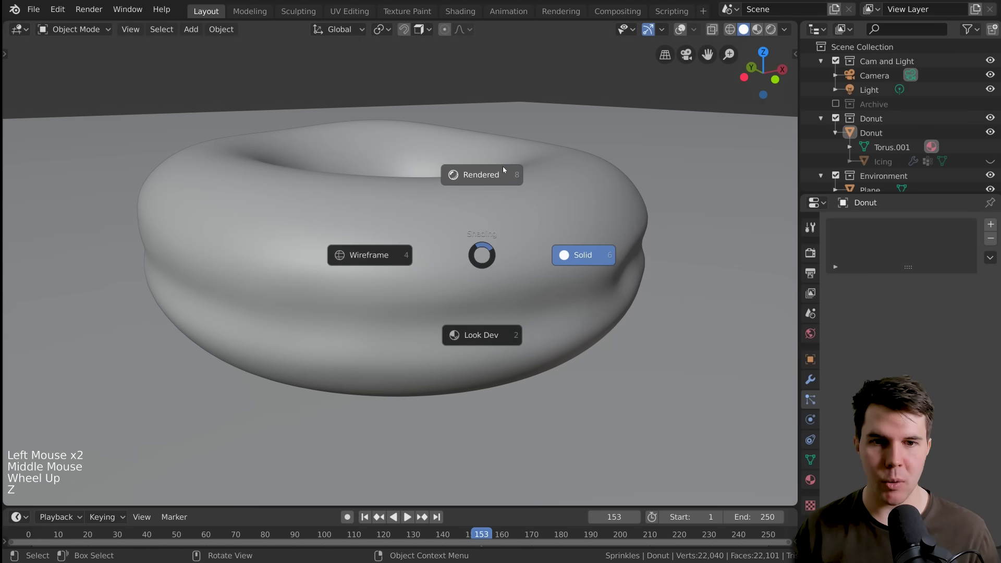
{"action": "scroll", "coordinate": [511, 250], "scroll_direction": "down", "scroll_amount": 3}
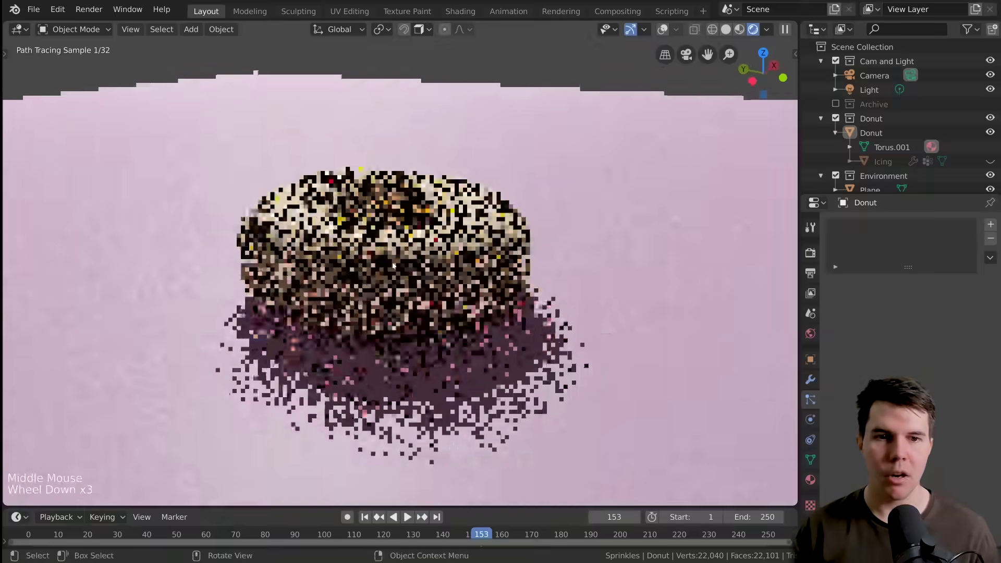
{"action": "middle_click_drag", "start_coordinate": [511, 250], "coordinate": [445, 322]}
{"action": "scroll", "coordinate": [445, 322], "scroll_direction": "down", "scroll_amount": 1}
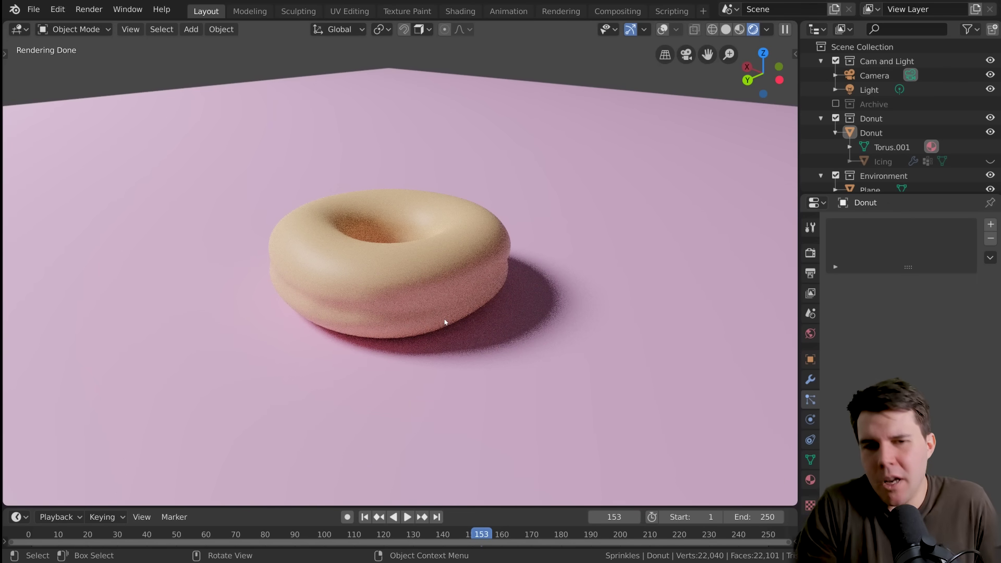
{"action": "middle_click_drag", "start_coordinate": [461, 342], "coordinate": [450, 337]}
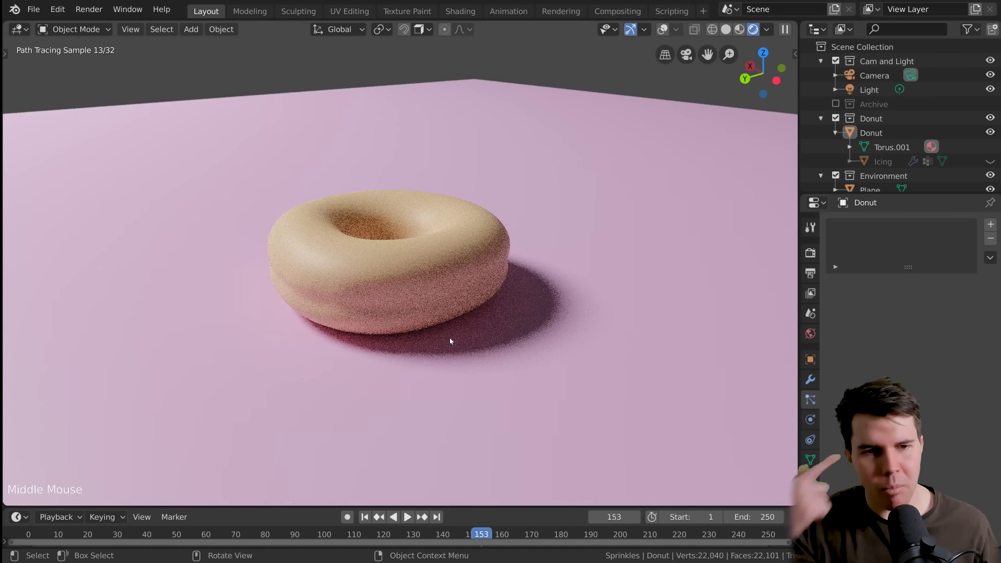
{"action": "middle_click_drag", "start_coordinate": [430, 268], "coordinate": [473, 250]}
{"action": "scroll", "coordinate": [444, 260], "scroll_direction": "up", "scroll_amount": 1}
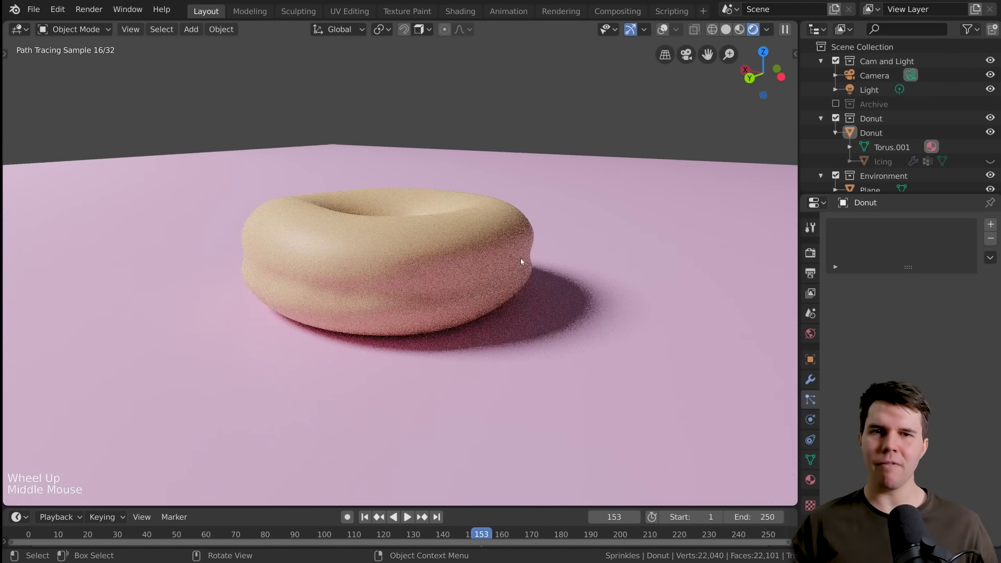
Switch to the browser and examine the glazed donut reference photo and the Boston cream donut photo for dough color variation
{"action": "key", "text": "alt+Tab"}
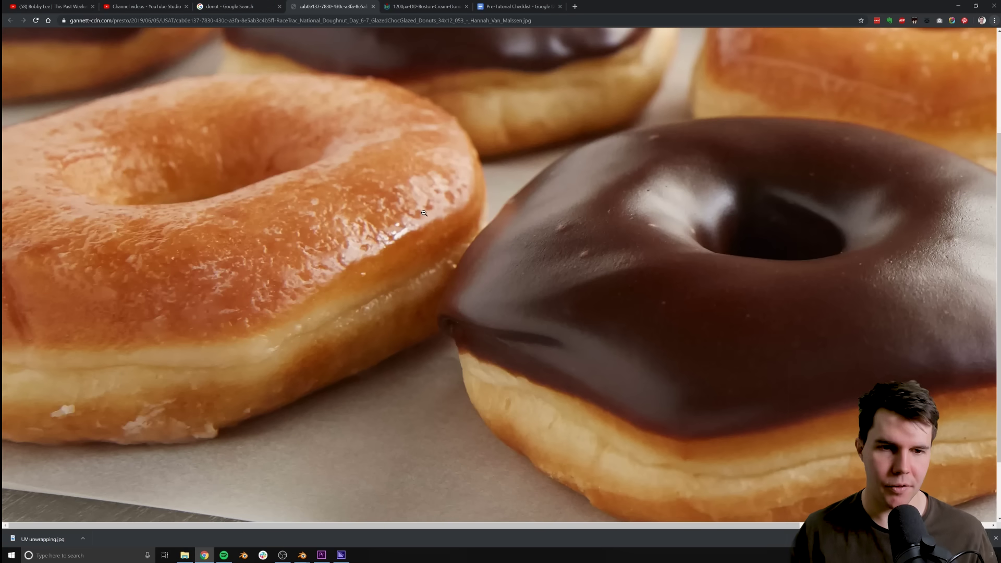
{"action": "scroll", "coordinate": [425, 214], "scroll_direction": "down", "scroll_amount": 2}
{"action": "scroll", "coordinate": [470, 284], "scroll_direction": "right", "scroll_amount": 5}
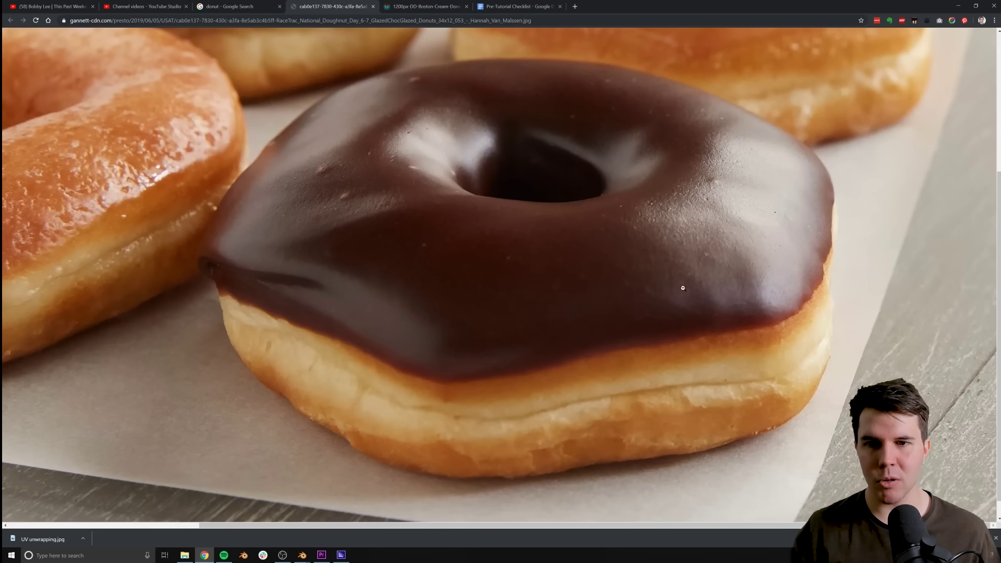
{"action": "scroll", "coordinate": [599, 297], "scroll_direction": "up", "scroll_amount": 1}
{"action": "scroll", "coordinate": [683, 304], "scroll_direction": "down", "scroll_amount": 1}
{"action": "scroll", "coordinate": [683, 305], "scroll_direction": "left", "scroll_amount": 5}
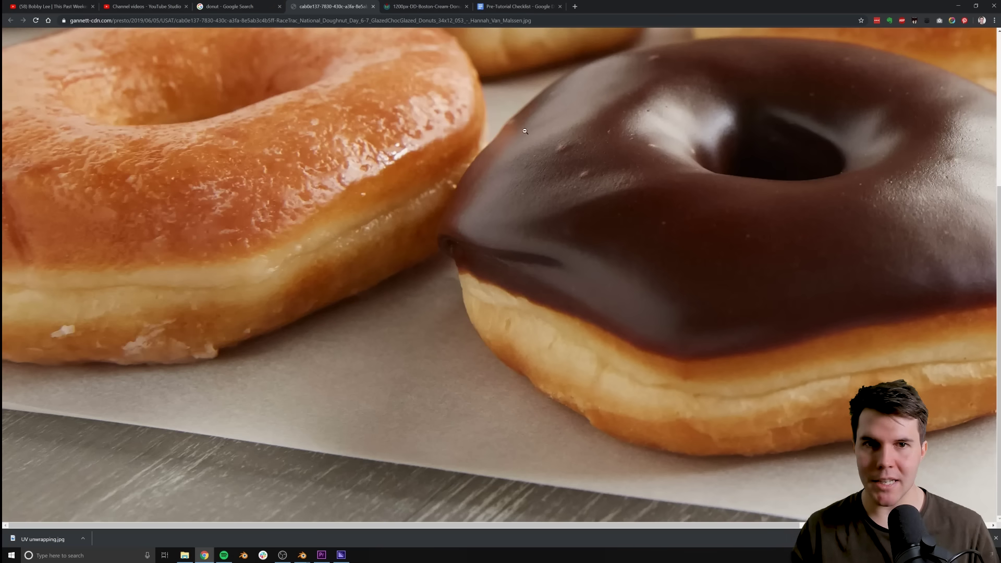
{"action": "left_click", "coordinate": [426, 6]}
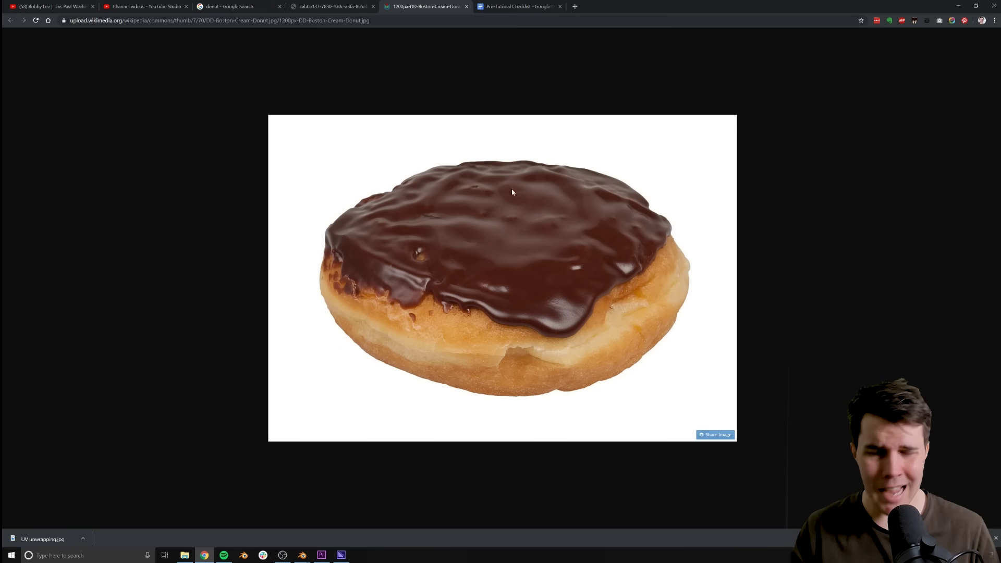
Switch back to Blender and set the viewport to solid shading
{"action": "key", "text": "alt+Tab"}
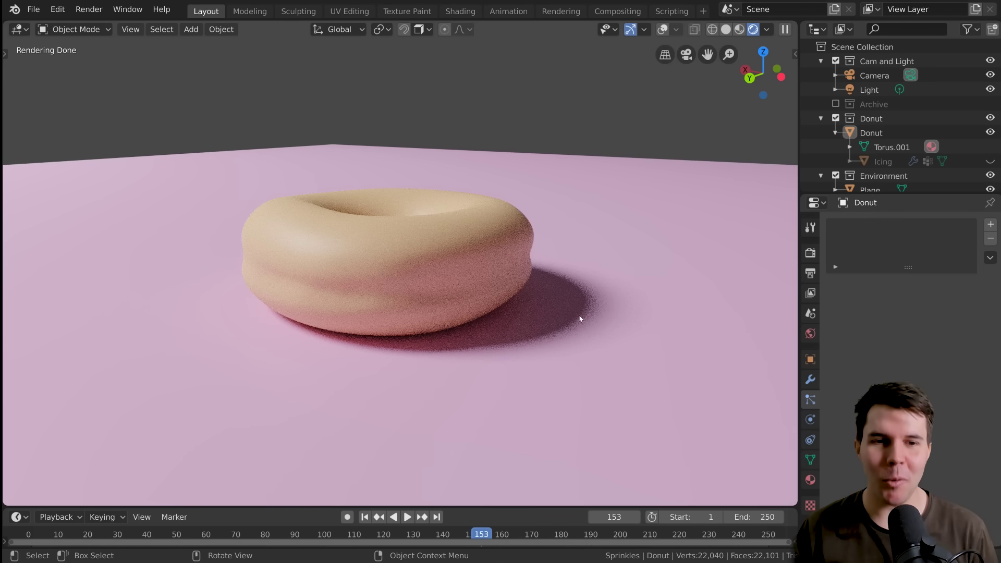
{"action": "mouse_move", "coordinate": [579, 315]}
{"action": "middle_mouse_down"}
{"action": "mouse_move", "coordinate": [371, 269]}
{"action": "mouse_move", "coordinate": [365, 302]}
{"action": "middle_mouse_up"}
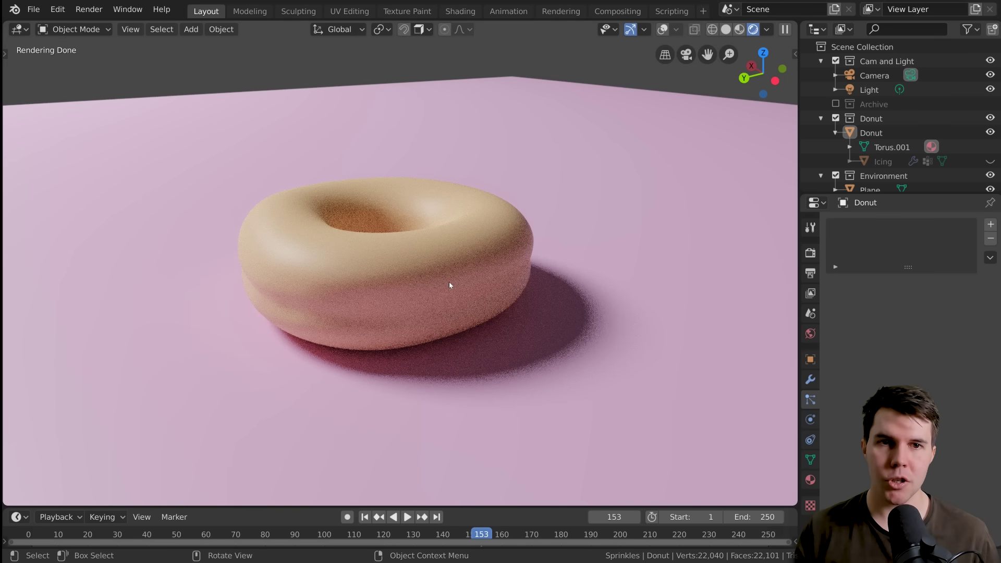
{"action": "key", "text": "z"}
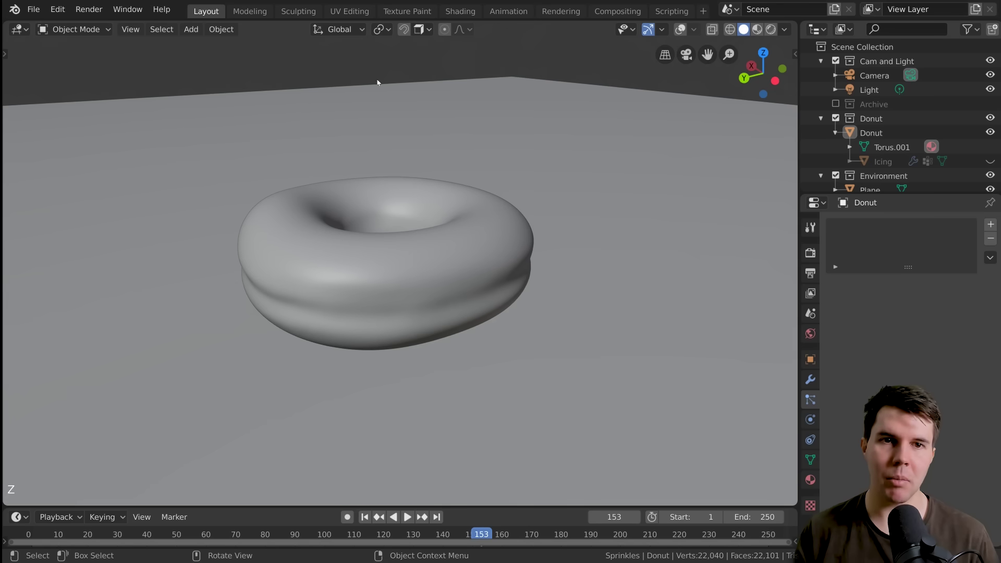
Open the Texture Paint workspace and examine the donut up close there
{"action": "left_click", "coordinate": [406, 11]}
{"action": "scroll", "coordinate": [659, 235], "scroll_direction": "up", "scroll_amount": 4}
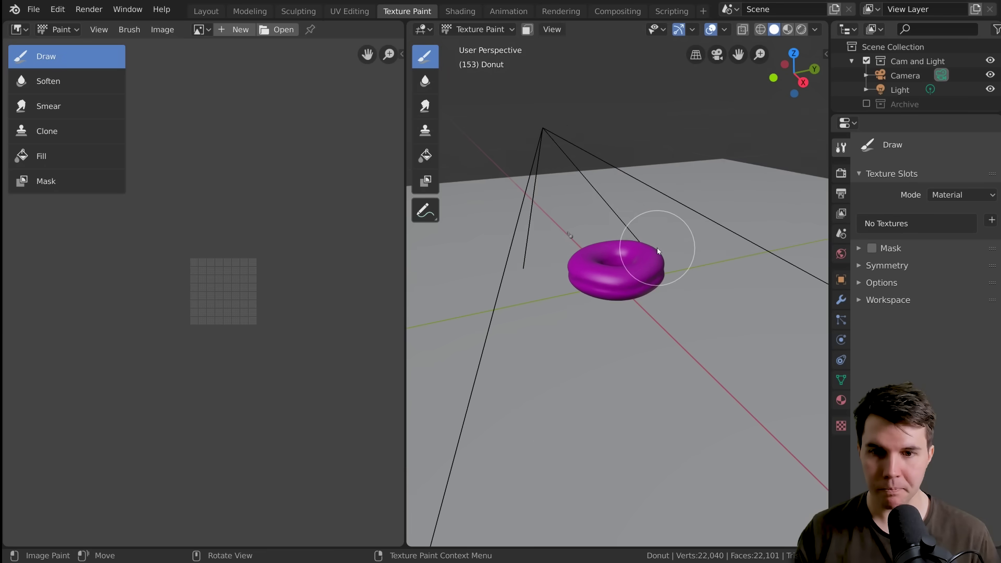
{"action": "mouse_move", "coordinate": [659, 235]}
{"action": "middle_mouse_down"}
{"action": "mouse_move", "coordinate": [632, 282]}
{"action": "mouse_move", "coordinate": [666, 283]}
{"action": "middle_mouse_up"}
{"action": "scroll", "coordinate": [633, 283], "scroll_direction": "up", "scroll_amount": 2}
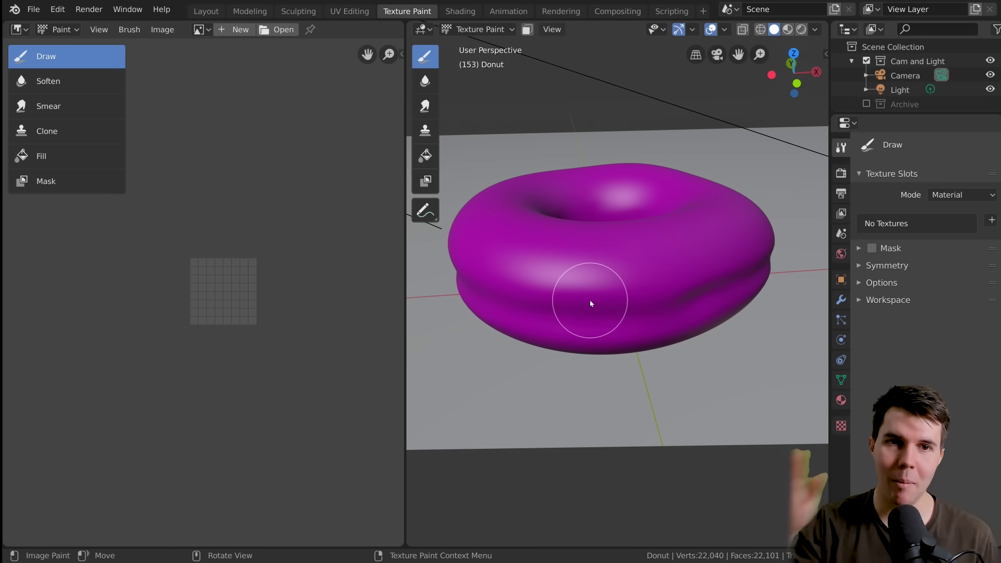
Open the UV Editing workspace and select all of the donut's geometry so its UV map is displayed
{"action": "left_click", "coordinate": [351, 12]}
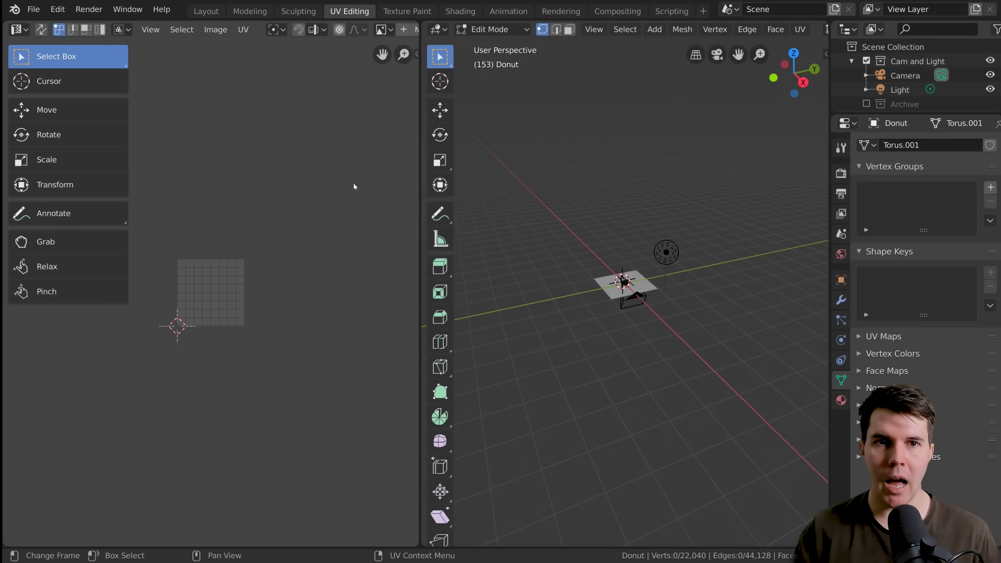
{"action": "scroll", "coordinate": [302, 284], "scroll_direction": "up", "scroll_amount": 5}
{"action": "scroll", "coordinate": [636, 317], "scroll_direction": "up", "scroll_amount": 12}
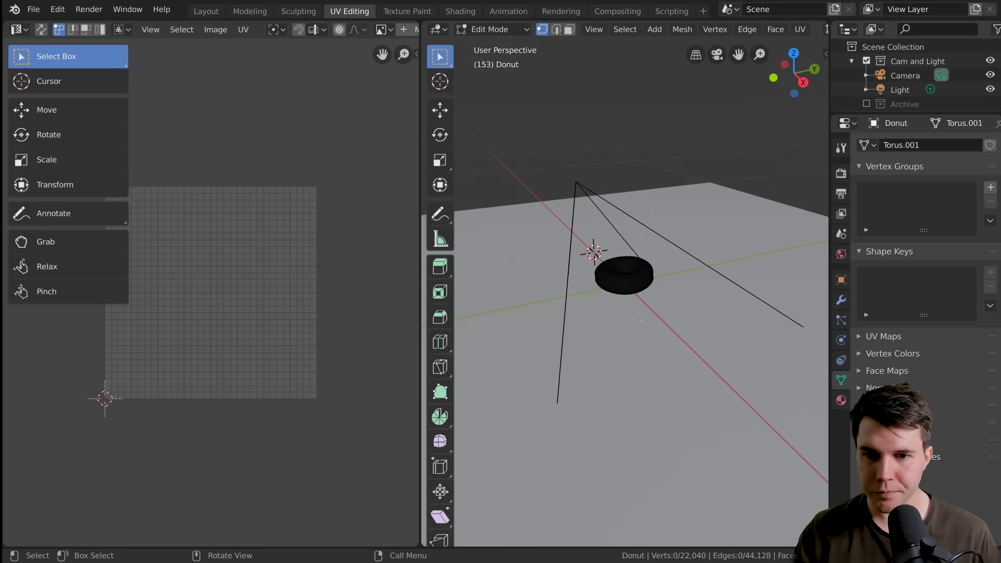
{"action": "key", "text": "a"}
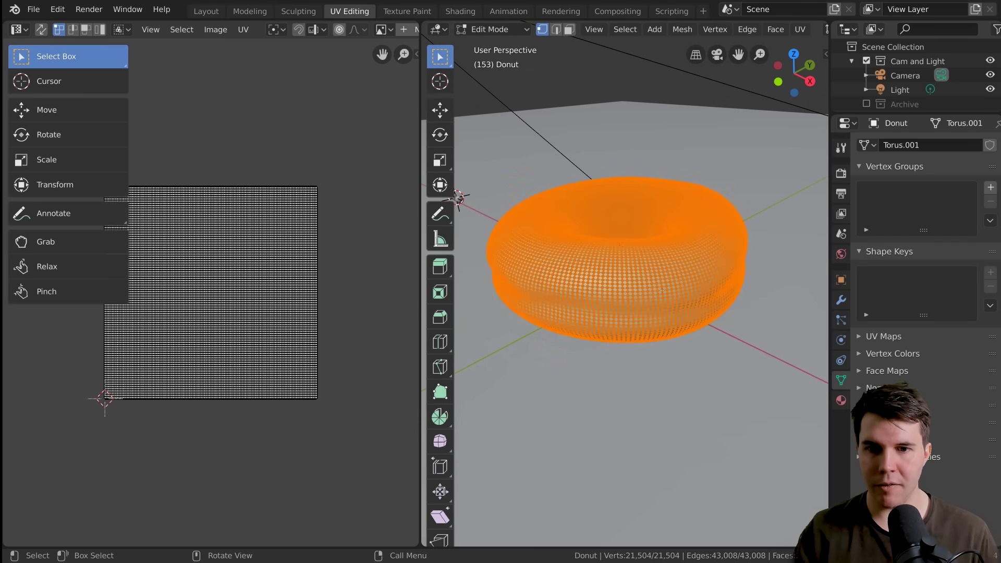
{"action": "middle_click_drag", "start_coordinate": [626, 261], "coordinate": [613, 323]}
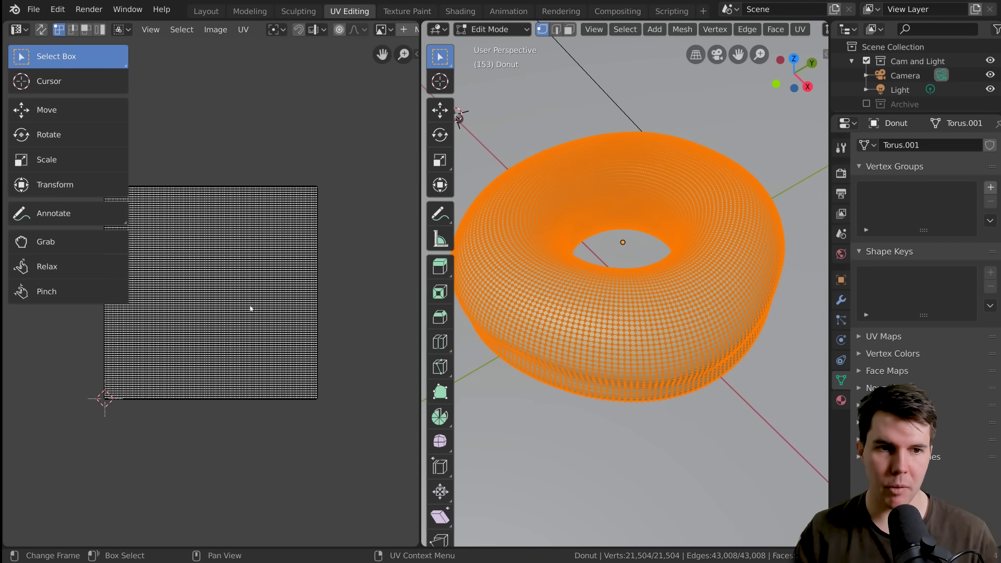
Hide the UV editor's toolbar and enlarge the donut's UV layout for a closer look
{"action": "key", "text": "t"}
{"action": "scroll", "coordinate": [250, 307], "scroll_direction": "up", "scroll_amount": 3}
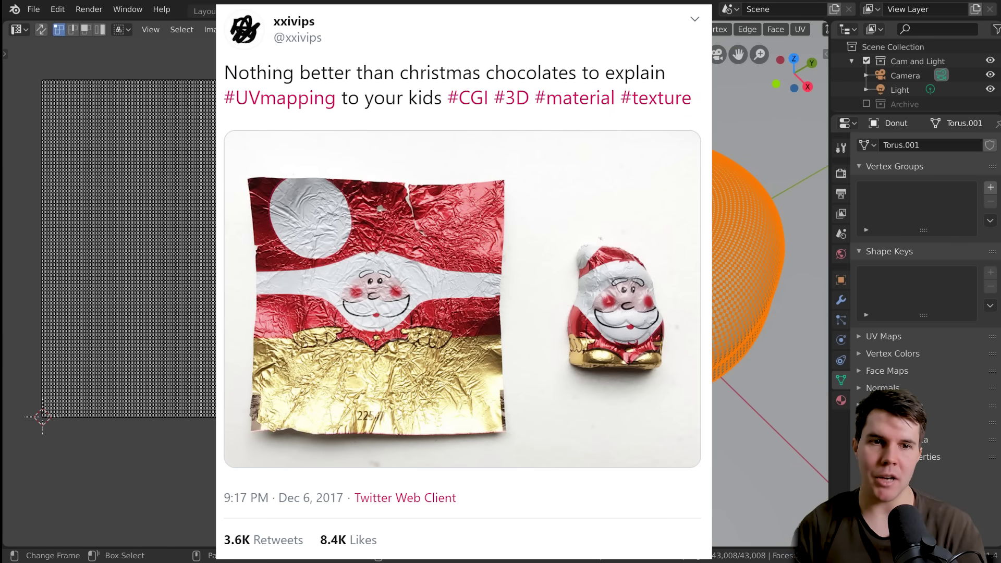
{"action": "scroll", "coordinate": [171, 334], "scroll_direction": "up", "scroll_amount": 3}
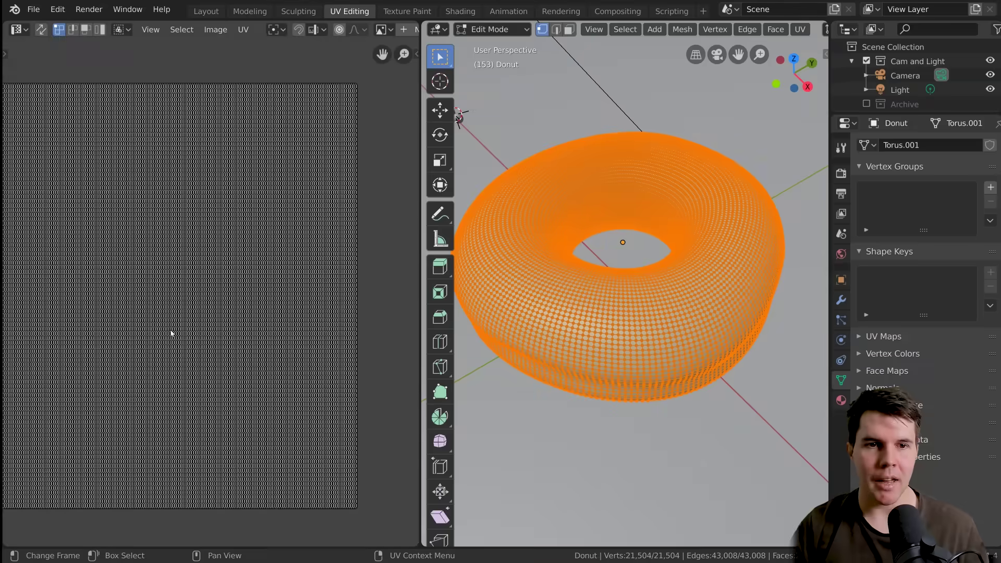
{"action": "middle_click_drag", "start_coordinate": [171, 334], "coordinate": [139, 362]}
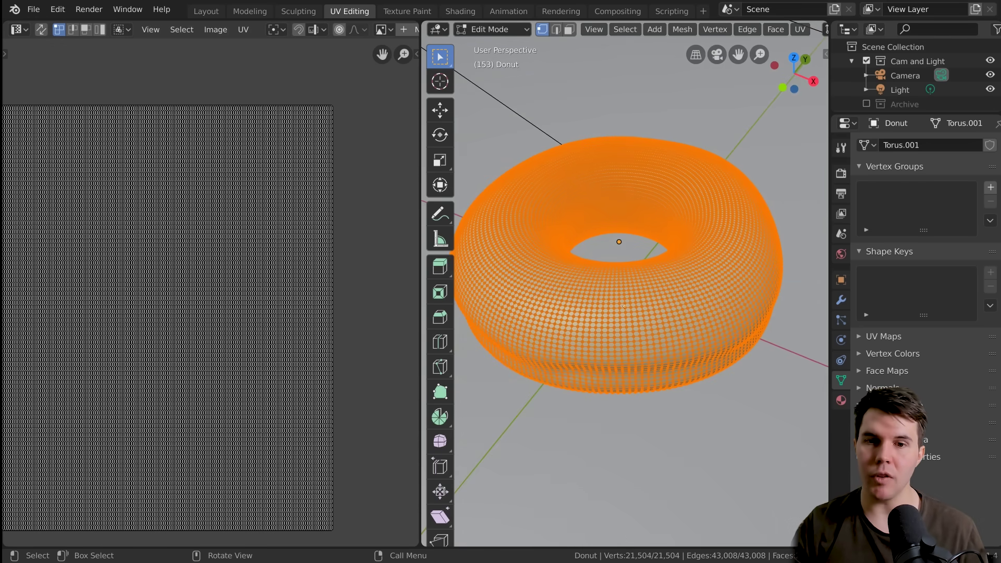
Leave Edit Mode, select the donut, and look up Torus among the mesh primitives without adding one
{"action": "scroll", "coordinate": [626, 250], "scroll_direction": "down", "scroll_amount": 2}
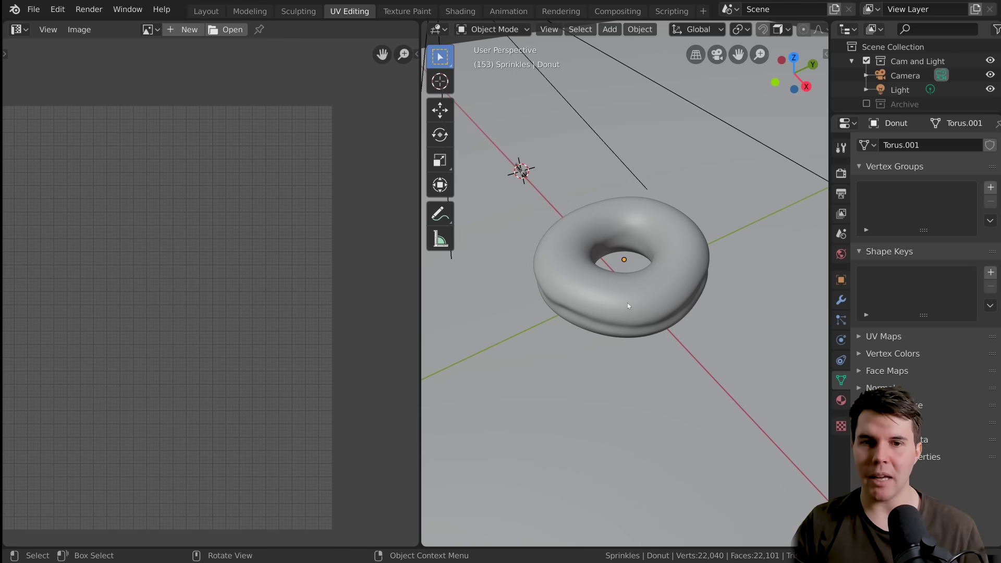
{"action": "left_click", "coordinate": [678, 232]}
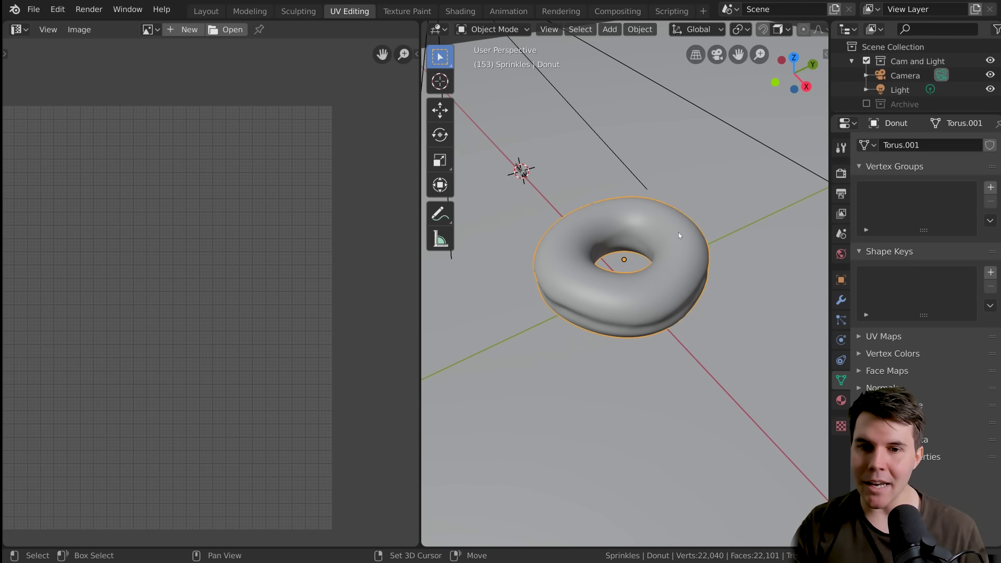
{"action": "key", "text": "shift+a"}
{"action": "mouse_move", "coordinate": [677, 233]}
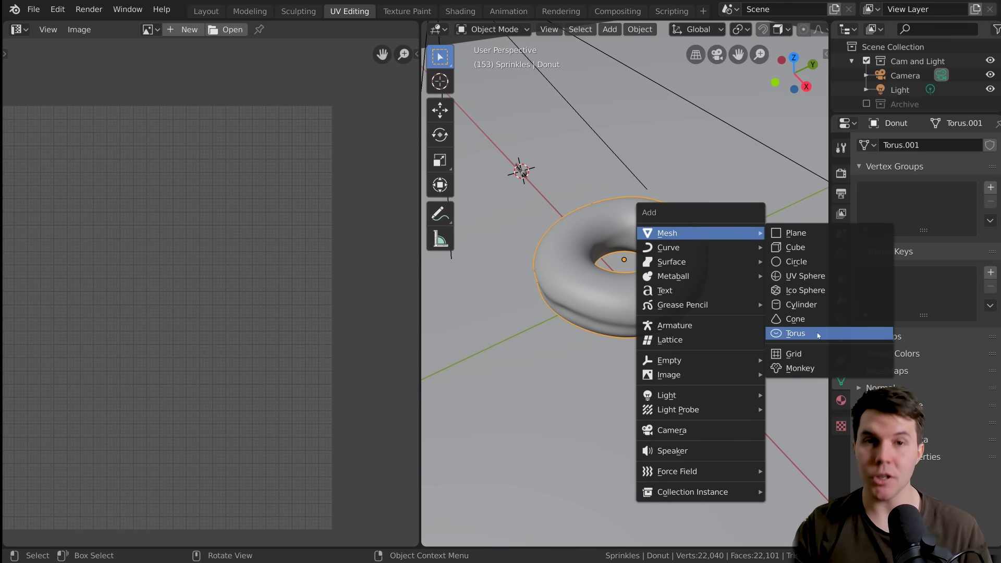
{"action": "key", "text": "Escape"}
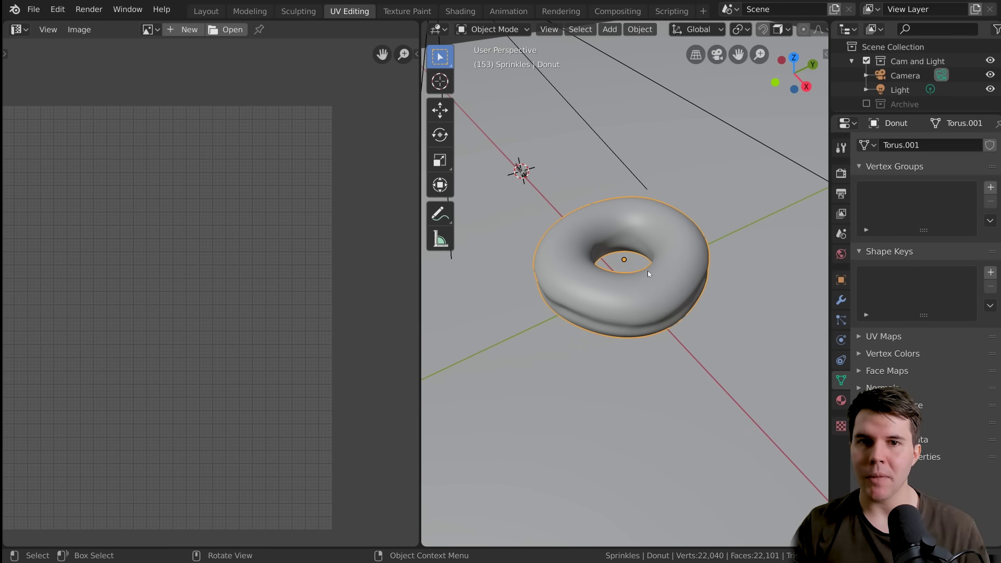
Return the donut to Edit Mode and examine the individual faces of its UV map up close
{"action": "key", "text": "Tab"}
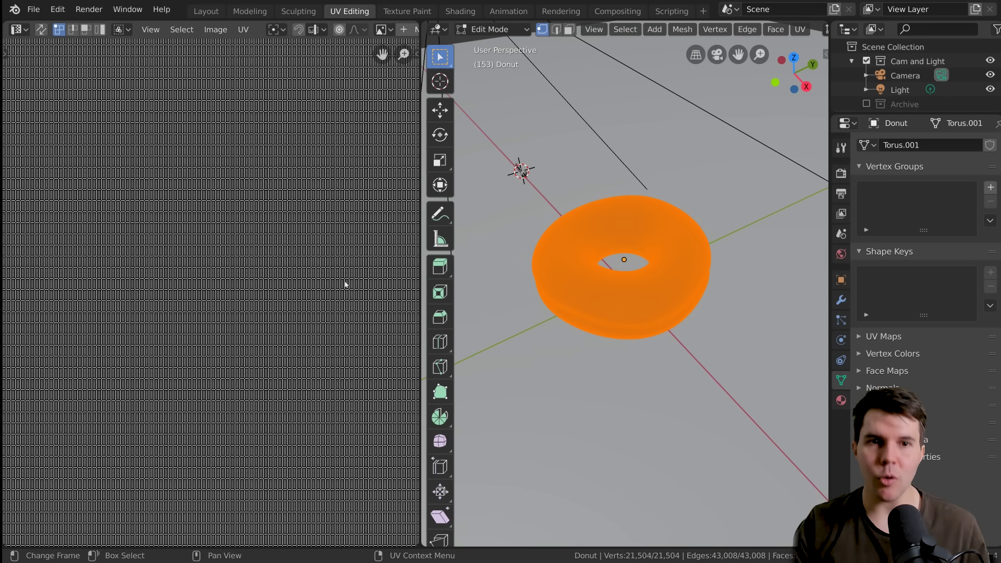
{"action": "scroll", "coordinate": [270, 299], "scroll_direction": "up", "scroll_amount": 4}
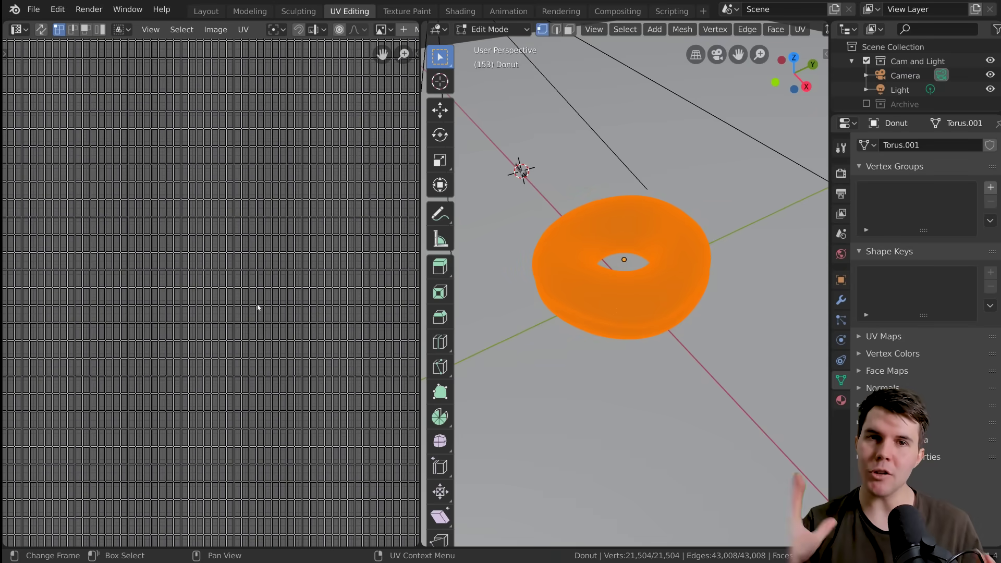
{"action": "scroll", "coordinate": [257, 308], "scroll_direction": "up", "scroll_amount": 8}
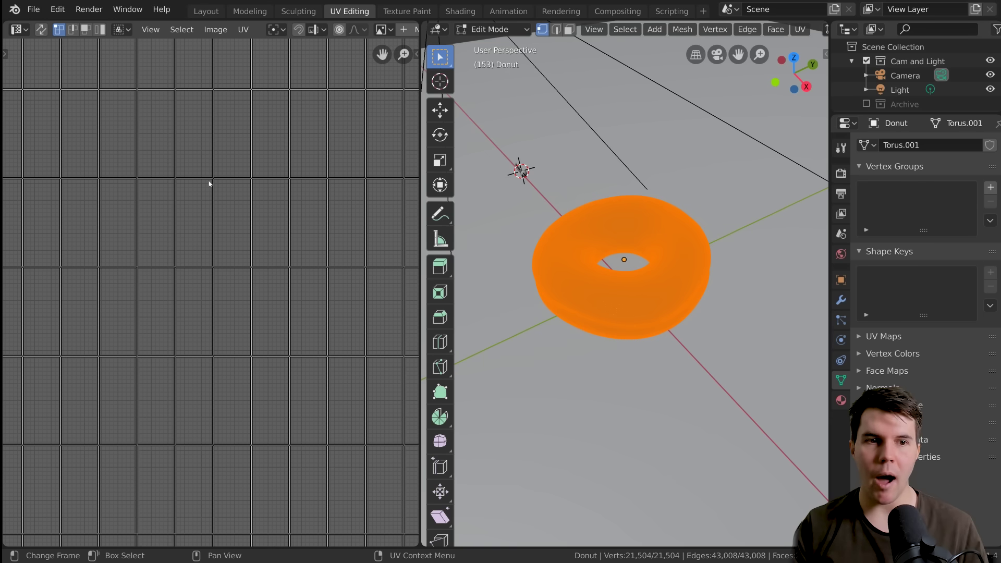
Check the 3D viewport's Clip Start setting and examine the donut's mesh faces up close against the UV grid
{"action": "scroll", "coordinate": [637, 334], "scroll_direction": "up", "scroll_amount": 4}
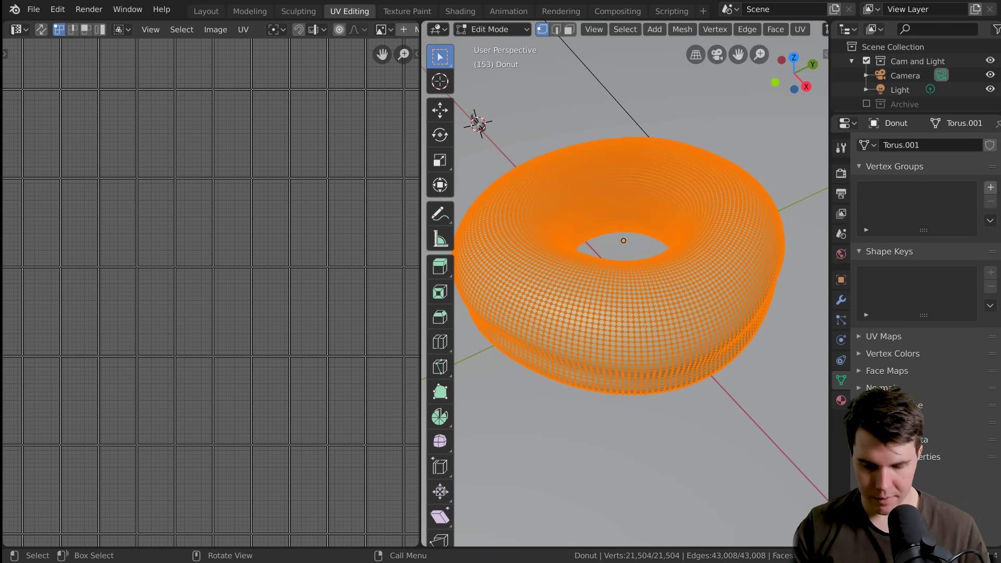
{"action": "key", "text": "n"}
{"action": "left_click", "coordinate": [821, 132]}
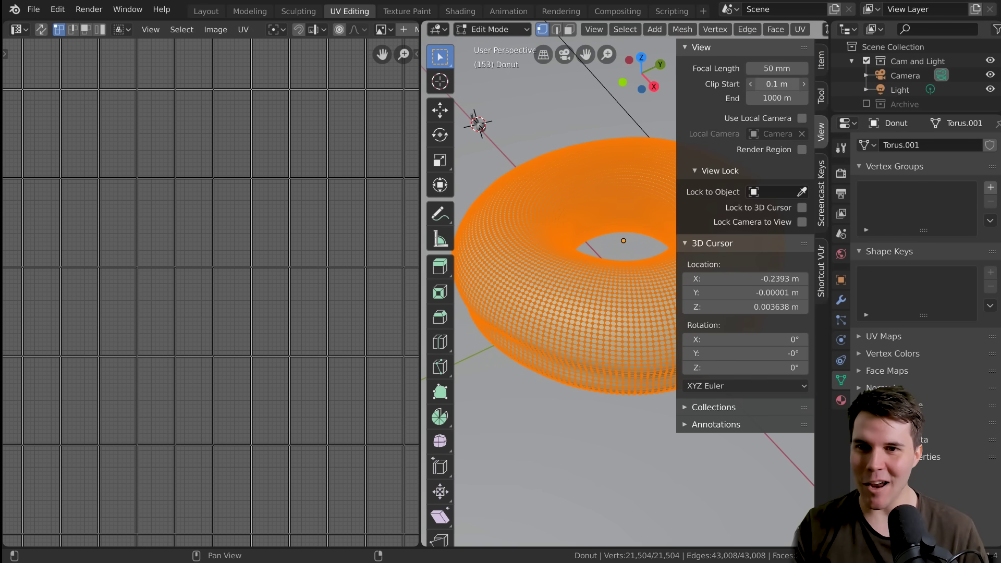
{"action": "key", "text": "n"}
{"action": "scroll", "coordinate": [602, 285], "scroll_direction": "up", "scroll_amount": 10}
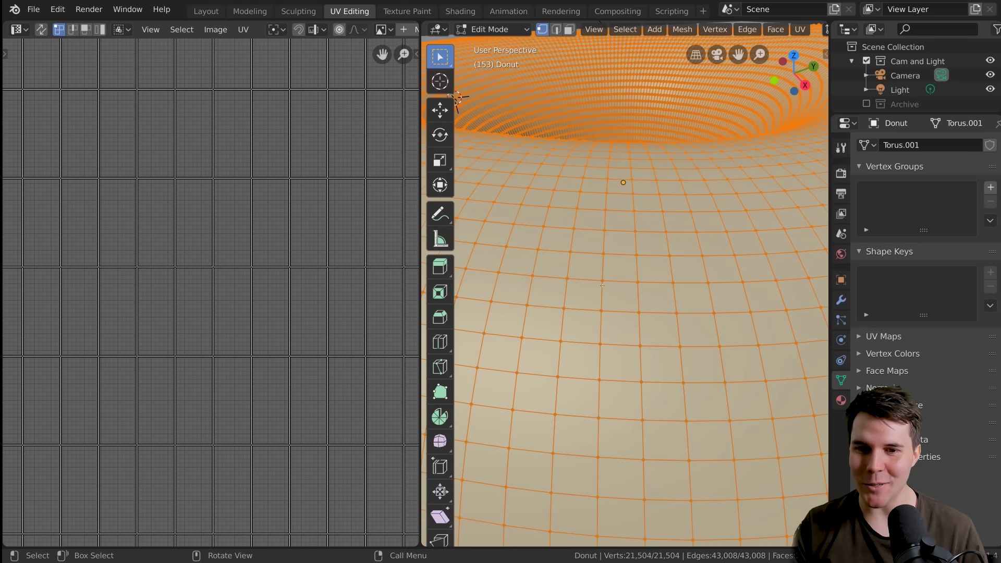
{"action": "scroll", "coordinate": [602, 286], "scroll_direction": "down", "scroll_amount": 5}
{"action": "scroll", "coordinate": [600, 292], "scroll_direction": "up", "scroll_amount": 5}
{"action": "scroll", "coordinate": [598, 296], "scroll_direction": "down", "scroll_amount": 5}
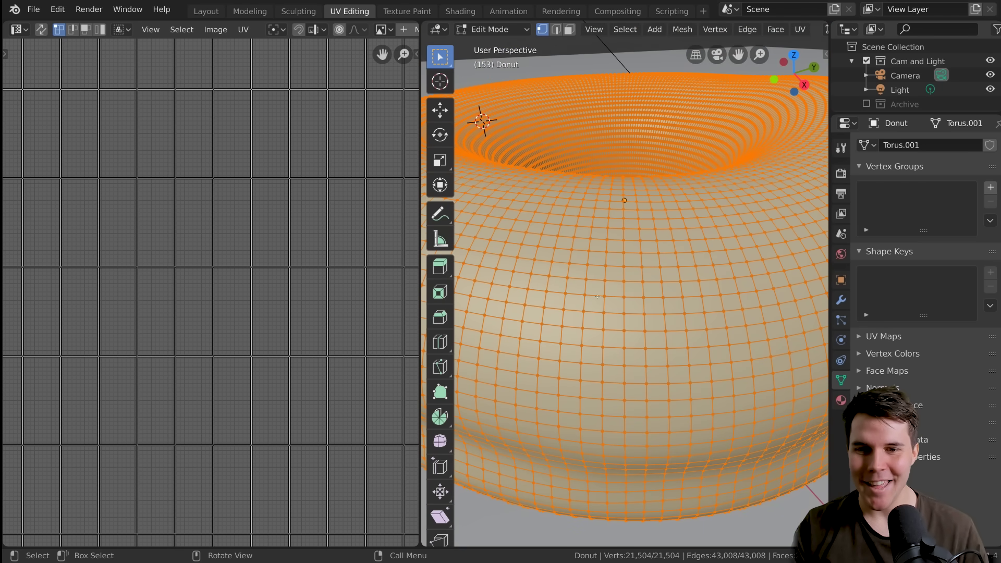
{"action": "scroll", "coordinate": [598, 318], "scroll_direction": "up", "scroll_amount": 4}
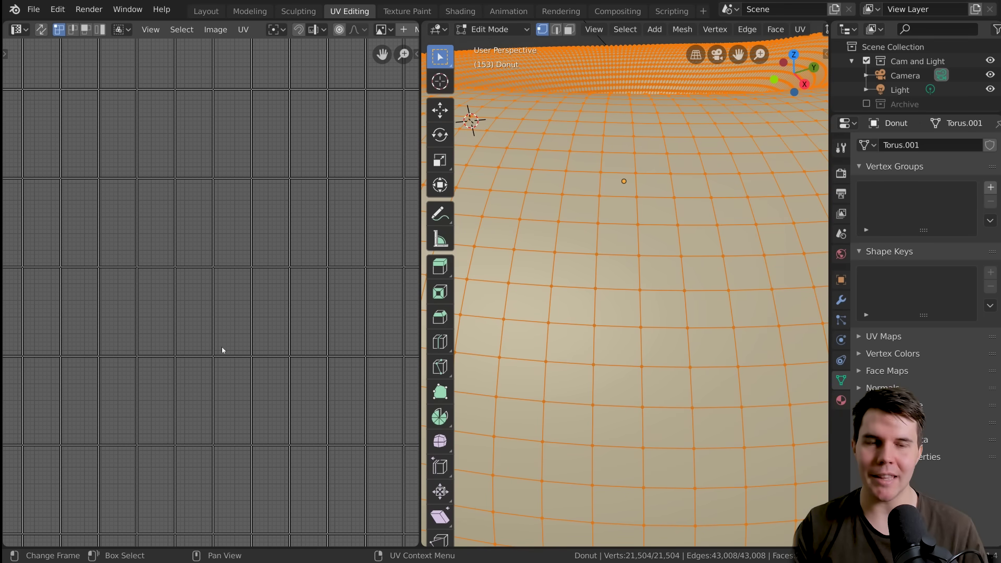
Select the donut's entire UV layout, try stretching it along the X axis, and undo the scaling
{"action": "scroll", "coordinate": [300, 308], "scroll_direction": "down", "scroll_amount": 3}
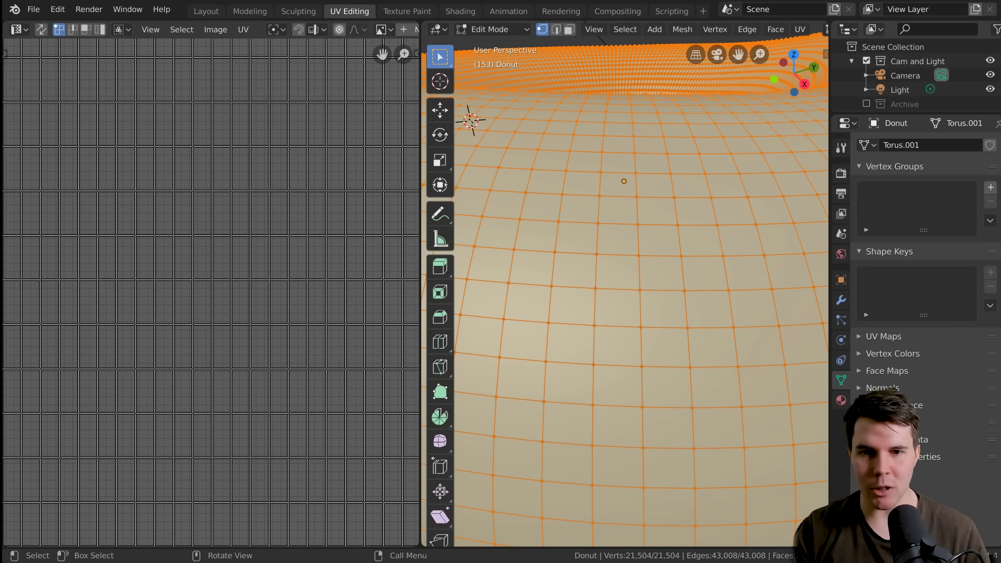
{"action": "scroll", "coordinate": [626, 292], "scroll_direction": "down", "scroll_amount": 4}
{"action": "scroll", "coordinate": [304, 259], "scroll_direction": "down", "scroll_amount": 5}
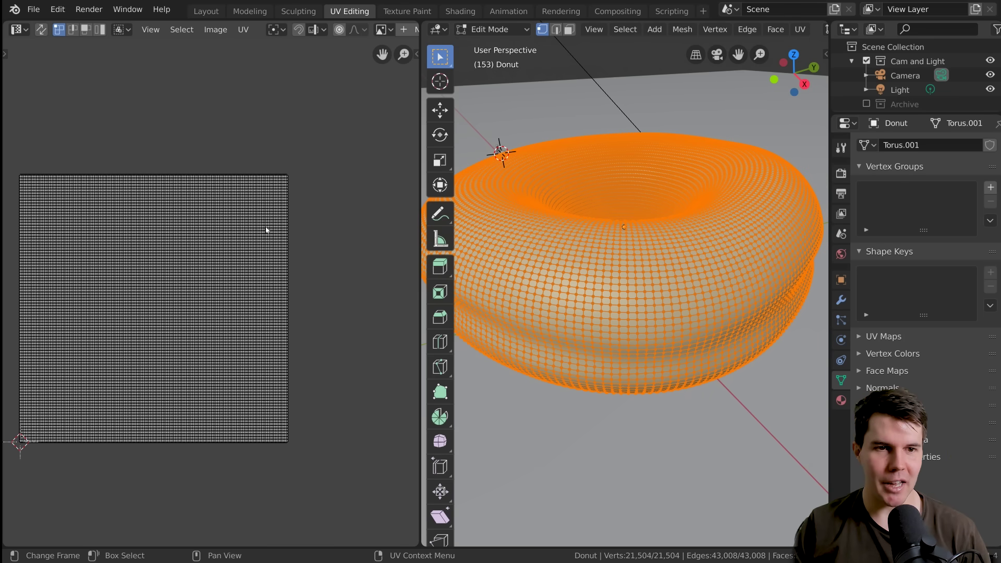
{"action": "key", "text": "a"}
{"action": "key", "text": "s"}
{"action": "key", "text": "x"}
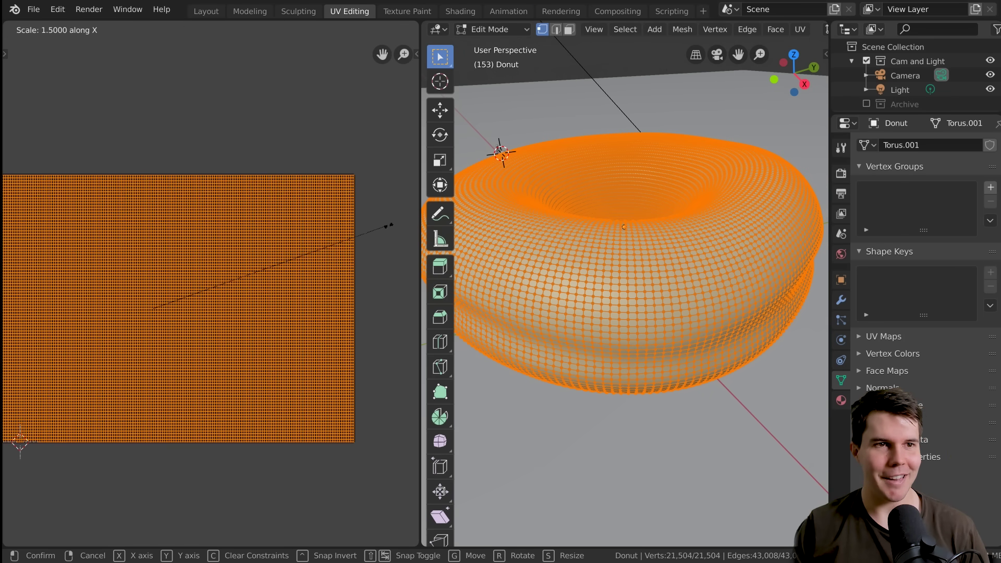
{"action": "left_click", "coordinate": [54, 236]}
{"action": "scroll", "coordinate": [199, 311], "scroll_direction": "down", "scroll_amount": 4}
{"action": "key", "text": "ctrl+z"}
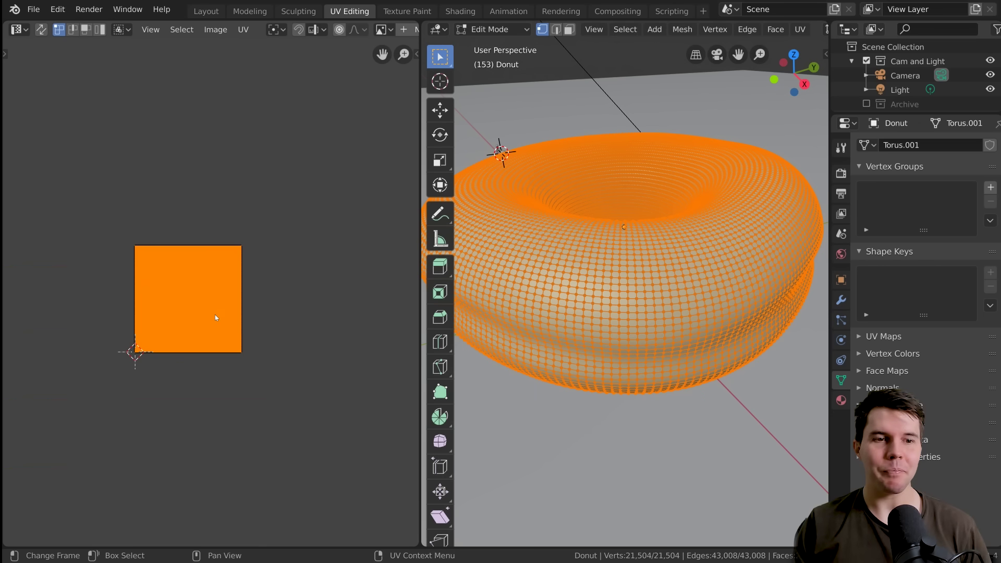
Compare the UV layout with the donut in and out of Edit Mode, finishing in Object Mode
{"action": "key", "text": "Tab"}
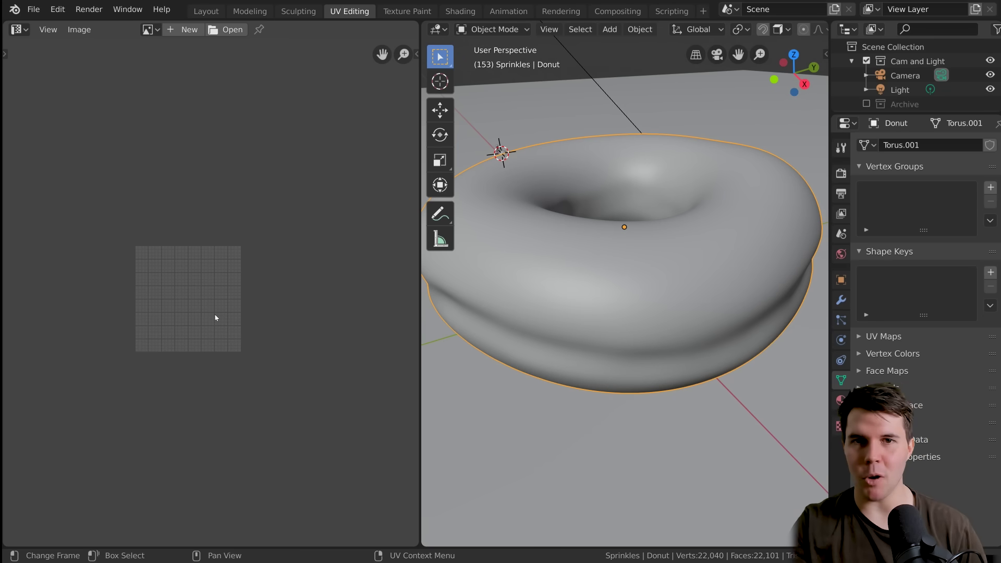
{"action": "key", "text": "Tab"}
{"action": "scroll", "coordinate": [214, 314], "scroll_direction": "up", "scroll_amount": 4}
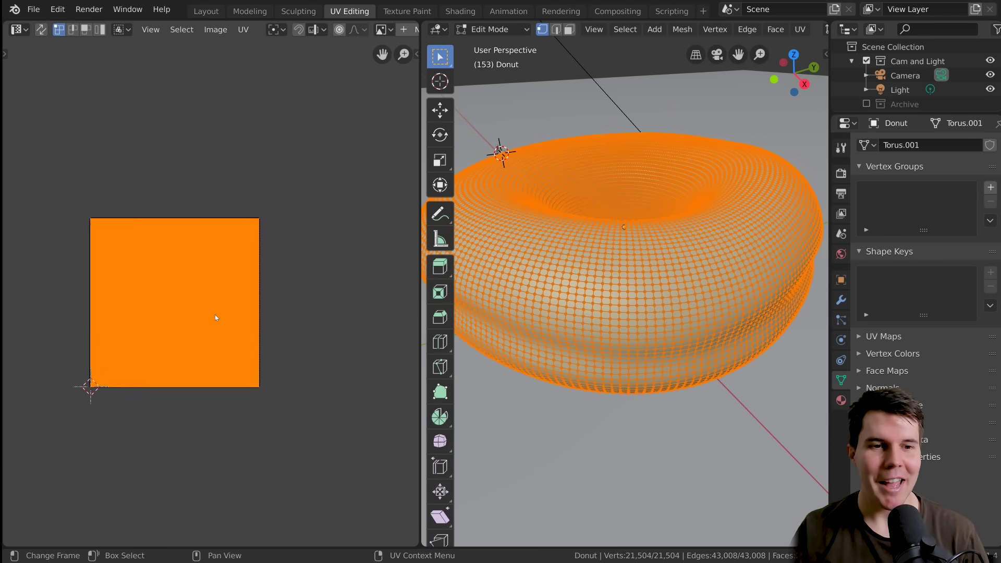
{"action": "scroll", "coordinate": [270, 310], "scroll_direction": "up", "scroll_amount": 2}
{"action": "key", "text": "Tab"}
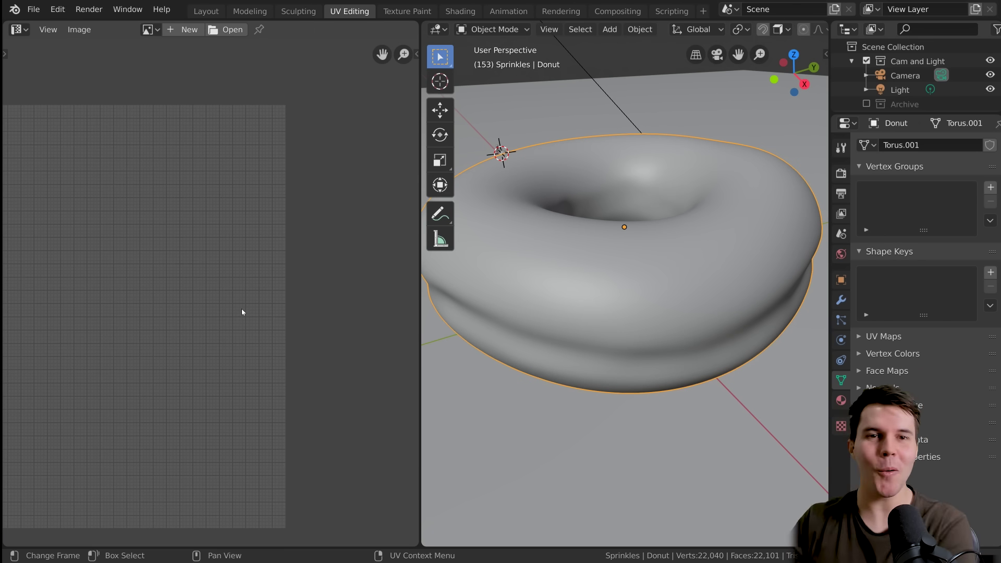
Switch to the Texture Paint workspace and start a new image with its width set to 2048 px
{"action": "left_click", "coordinate": [411, 13]}
{"action": "middle_click_drag", "start_coordinate": [560, 248], "coordinate": [572, 253]}
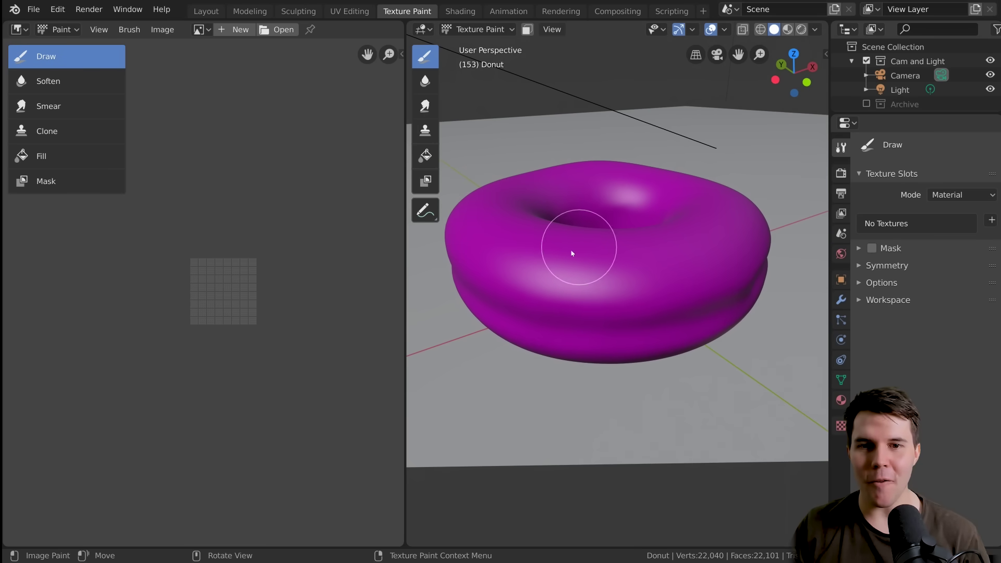
{"action": "scroll", "coordinate": [252, 306], "scroll_direction": "up", "scroll_amount": 5}
{"action": "scroll", "coordinate": [235, 275], "scroll_direction": "up", "scroll_amount": 1}
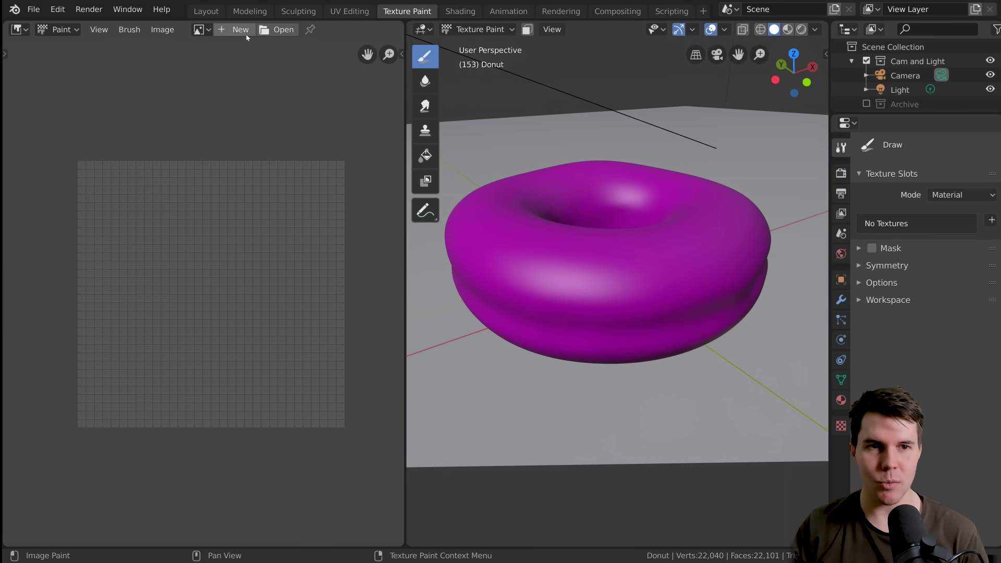
{"action": "left_click", "coordinate": [234, 31]}
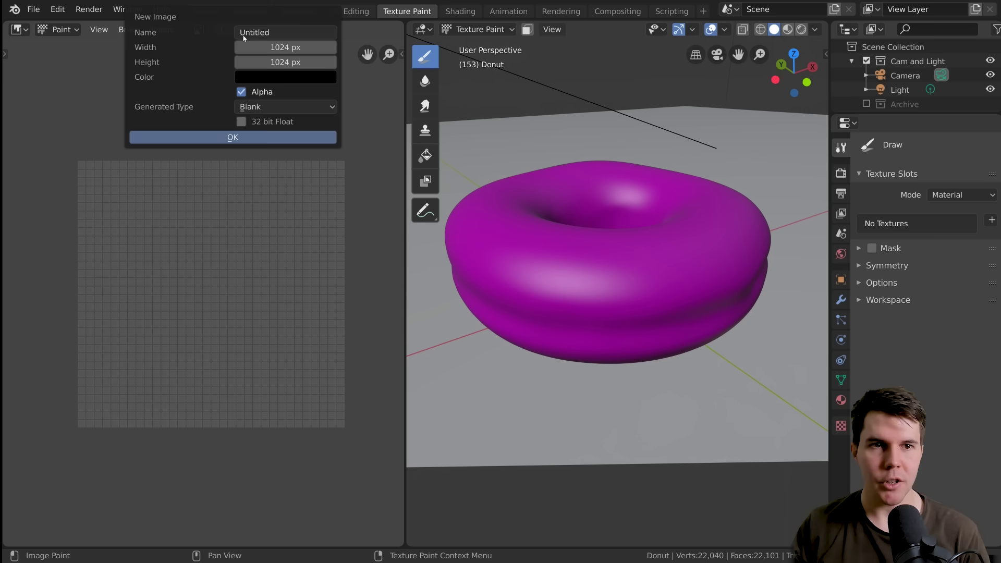
{"action": "left_click", "coordinate": [285, 47]}
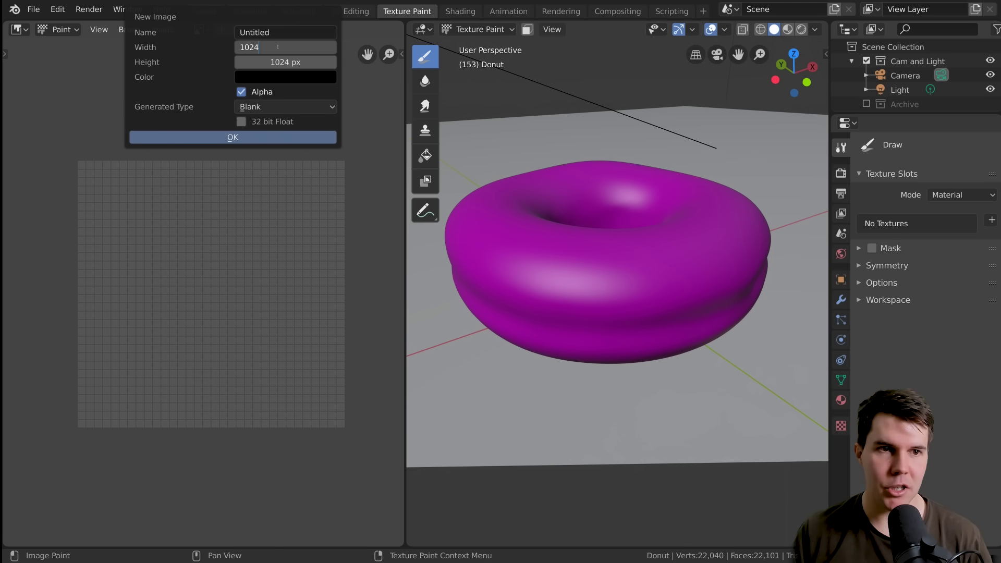
{"action": "key", "text": "Return"}
{"action": "left_click", "coordinate": [276, 46]}
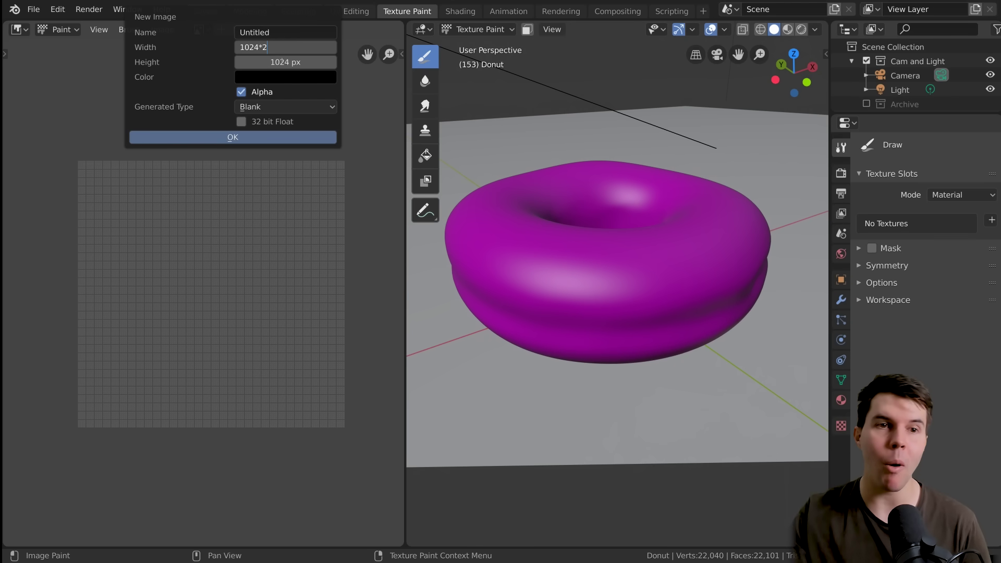
{"action": "key", "text": "Return"}
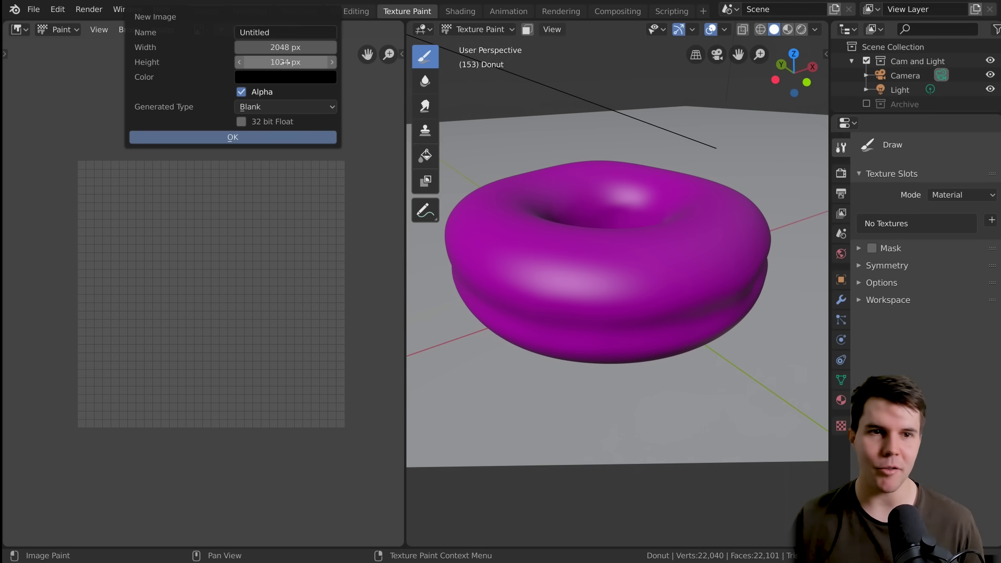
Name the new image Donut_Texture_Tutorial and create it with the blank black fill
{"action": "left_click", "coordinate": [293, 32]}
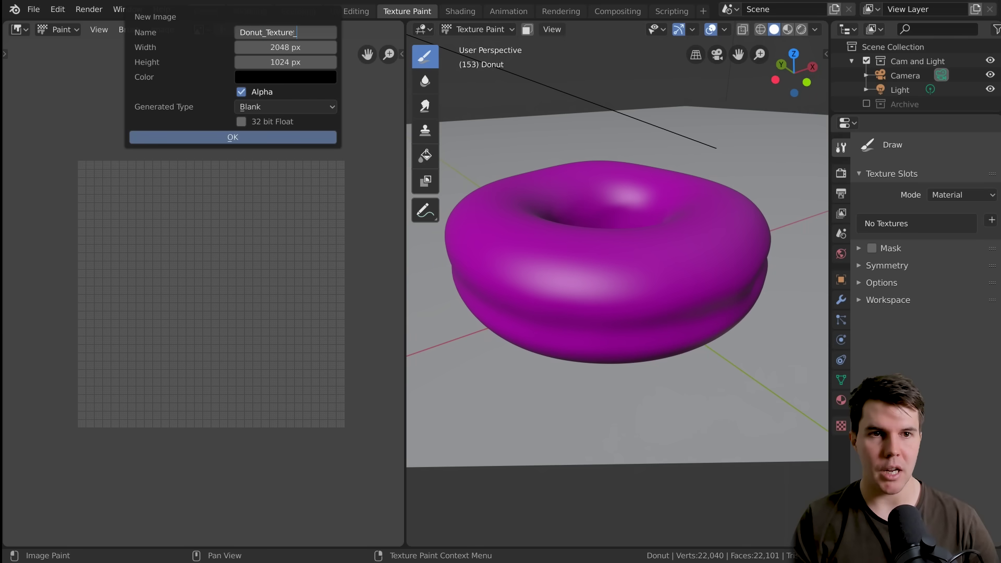
{"action": "type", "text": "Donut_Texture_Tutorial"}
{"action": "key", "text": "Return"}
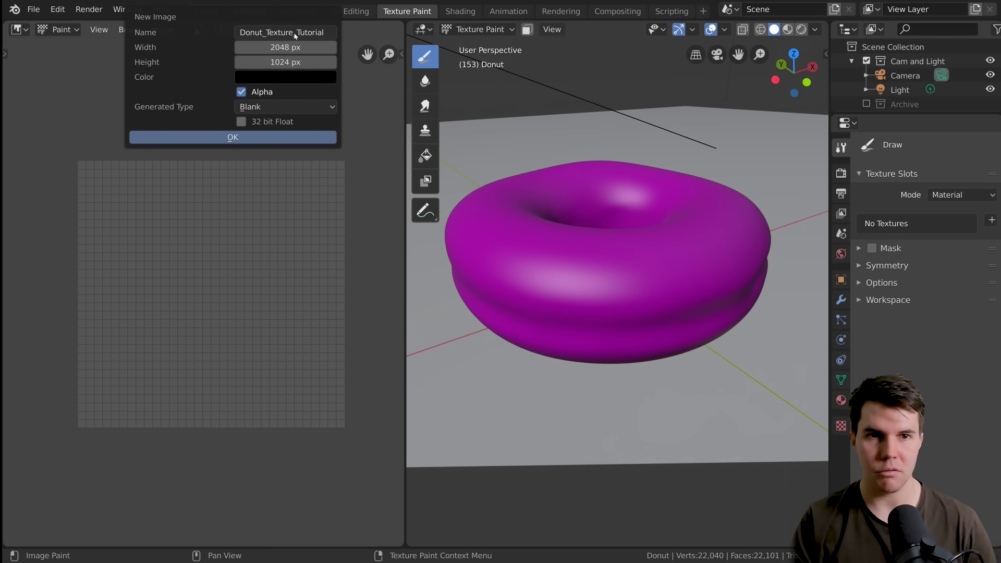
{"action": "left_click", "coordinate": [264, 137]}
{"action": "scroll", "coordinate": [256, 267], "scroll_direction": "down", "scroll_amount": 8}
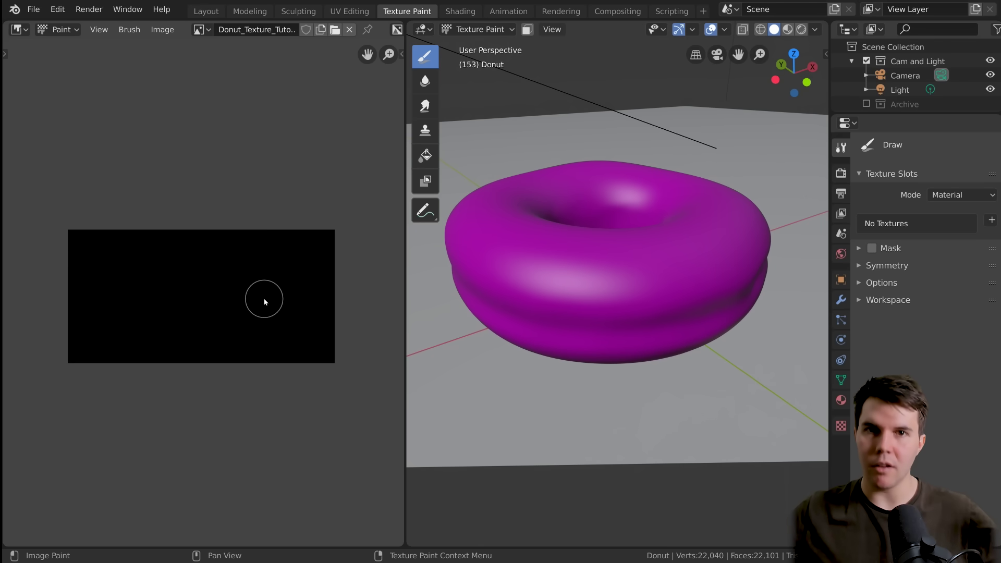
{"action": "scroll", "coordinate": [263, 298], "scroll_direction": "up", "scroll_amount": 1}
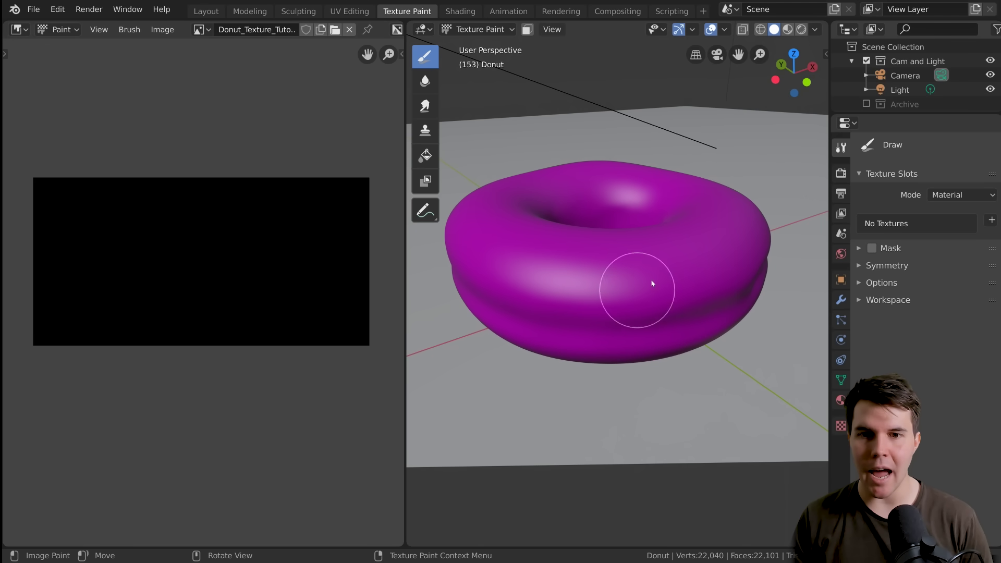
Show the donut's material settings in a widened properties editor and inspect the Base Color
{"action": "middle_click_drag", "start_coordinate": [600, 267], "coordinate": [598, 263]}
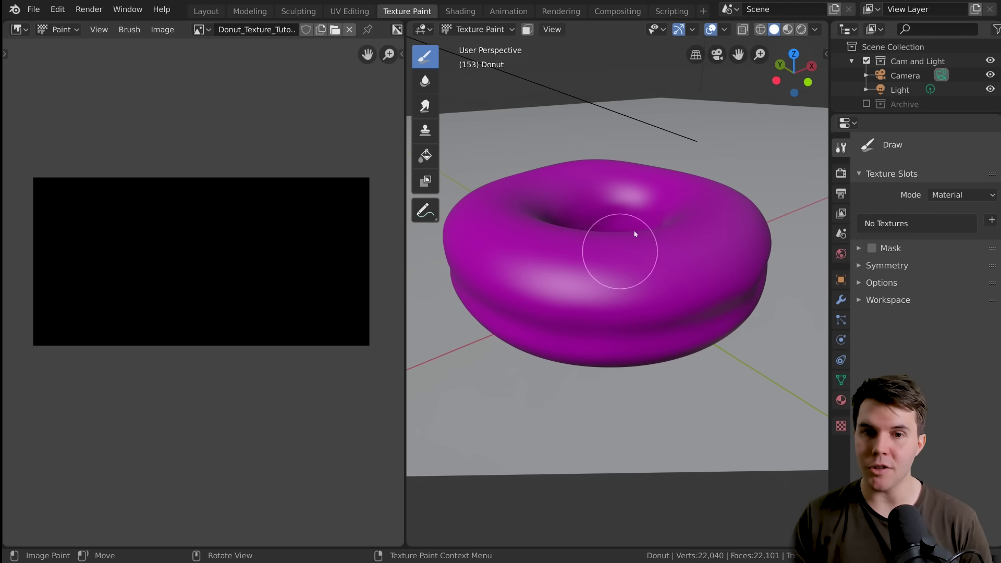
{"action": "mouse_move", "coordinate": [637, 230]}
{"action": "middle_mouse_down"}
{"action": "mouse_move", "coordinate": [659, 266]}
{"action": "mouse_move", "coordinate": [641, 292]}
{"action": "mouse_move", "coordinate": [616, 206]}
{"action": "middle_mouse_up"}
{"action": "scroll", "coordinate": [613, 314], "scroll_direction": "down", "scroll_amount": 3}
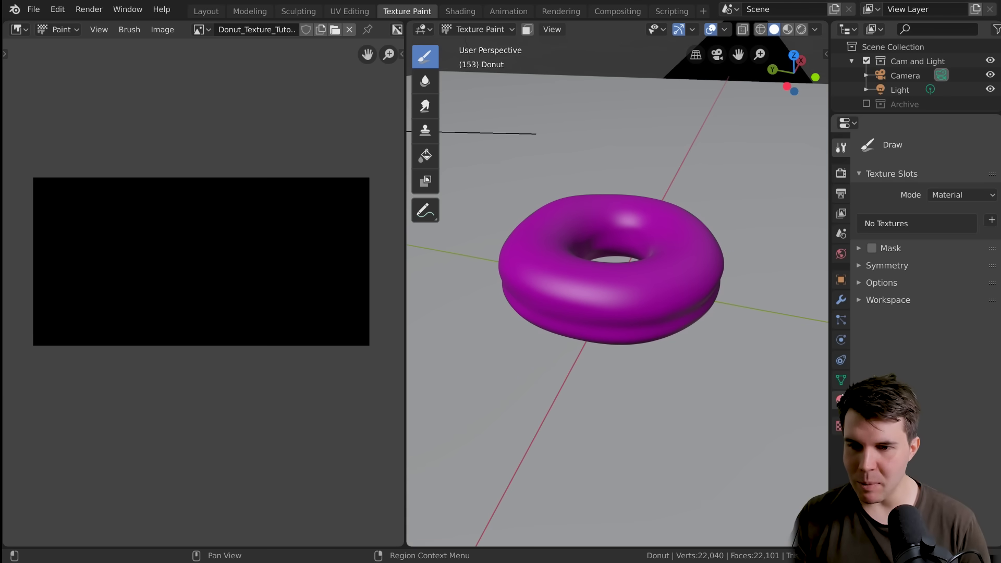
{"action": "left_click", "coordinate": [840, 400]}
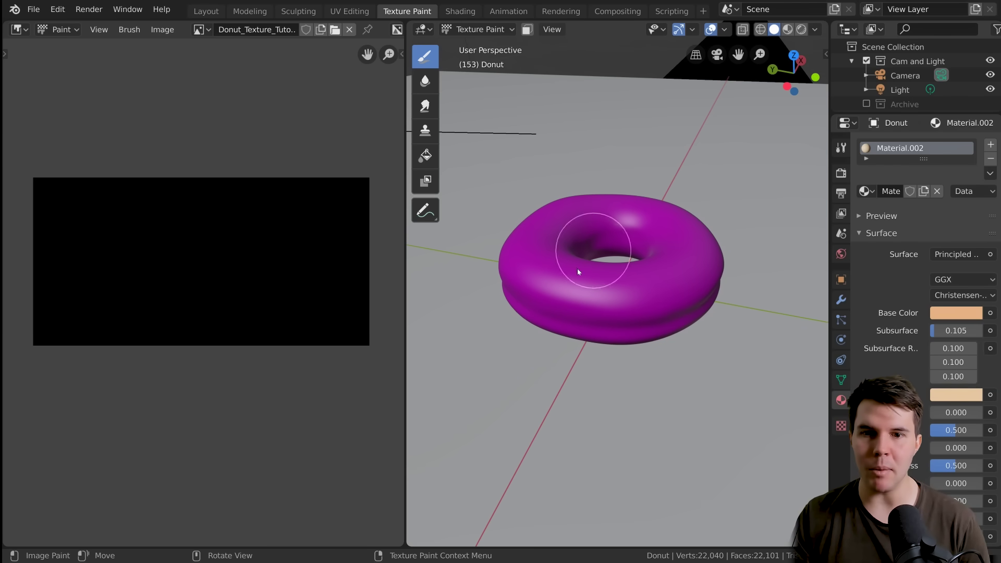
{"action": "scroll", "coordinate": [948, 241], "scroll_direction": "down", "scroll_amount": 6}
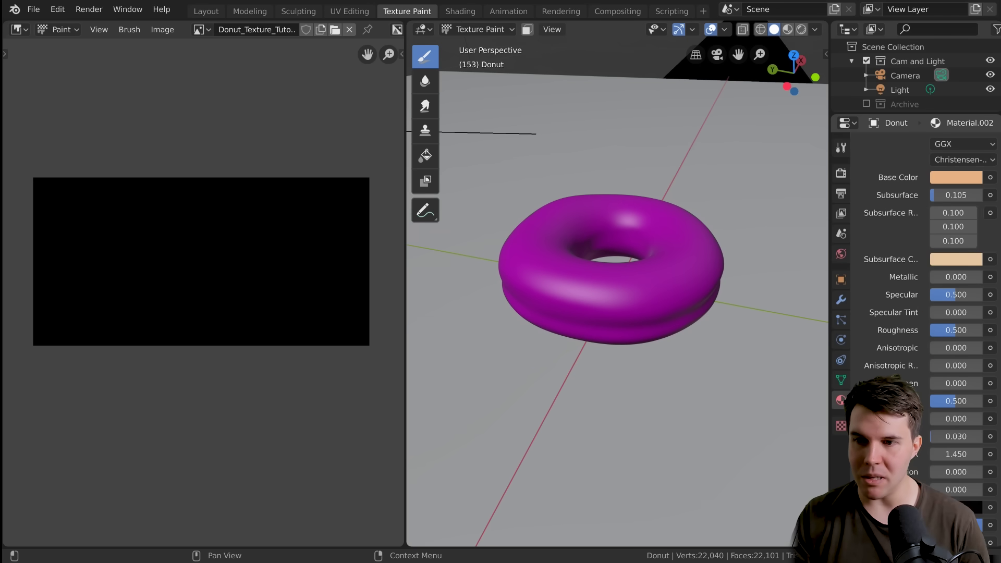
{"action": "scroll", "coordinate": [948, 242], "scroll_direction": "up", "scroll_amount": 6}
{"action": "left_click_drag", "start_coordinate": [829, 328], "coordinate": [782, 329]}
{"action": "scroll", "coordinate": [923, 235], "scroll_direction": "down", "scroll_amount": 4}
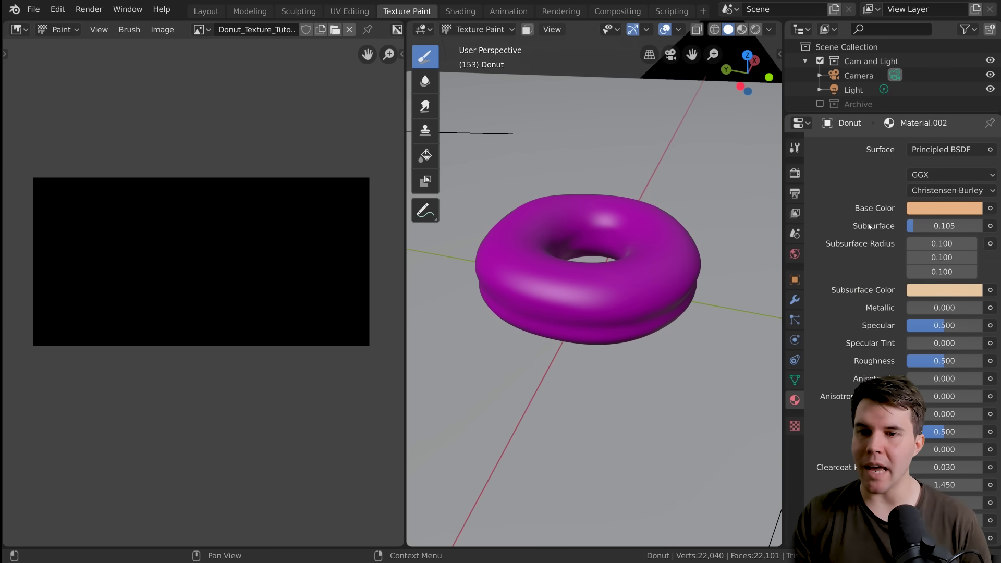
{"action": "left_click", "coordinate": [923, 207]}
{"action": "left_click", "coordinate": [923, 206]}
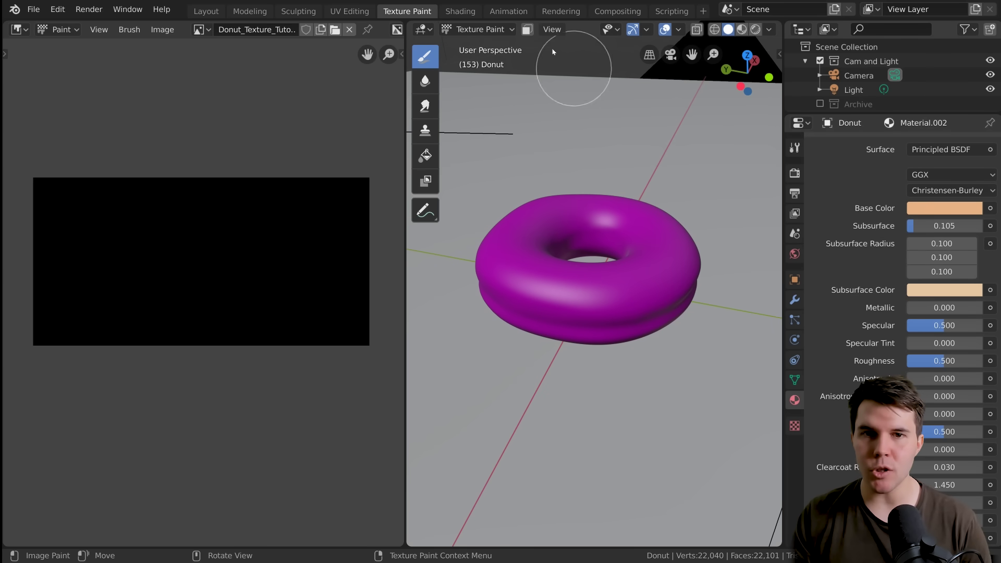
Switch to the Shading workspace and add an Image Texture node beside the donut material's Principled BSDF node
{"action": "left_click", "coordinate": [452, 12]}
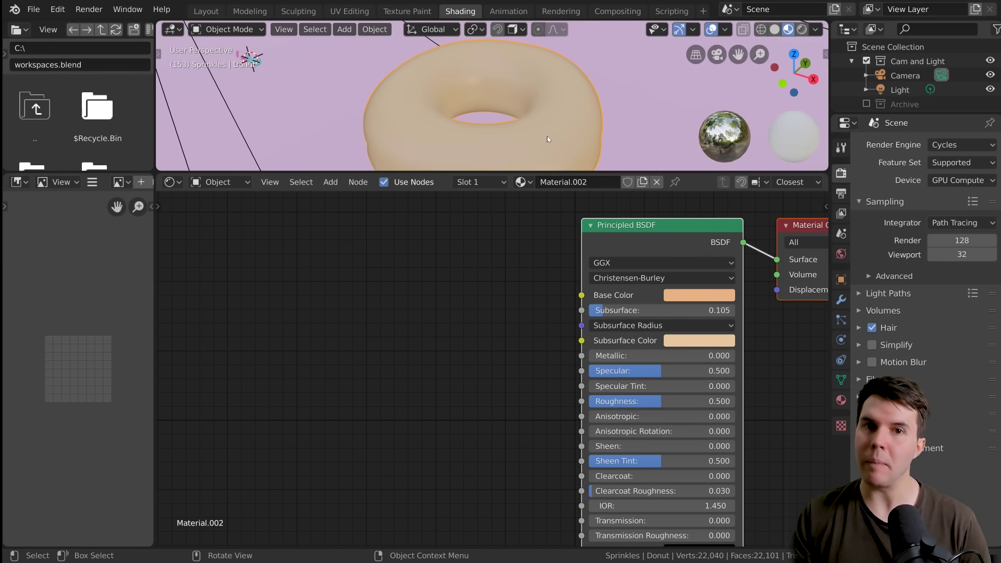
{"action": "middle_click_drag", "start_coordinate": [605, 102], "coordinate": [553, 125]}
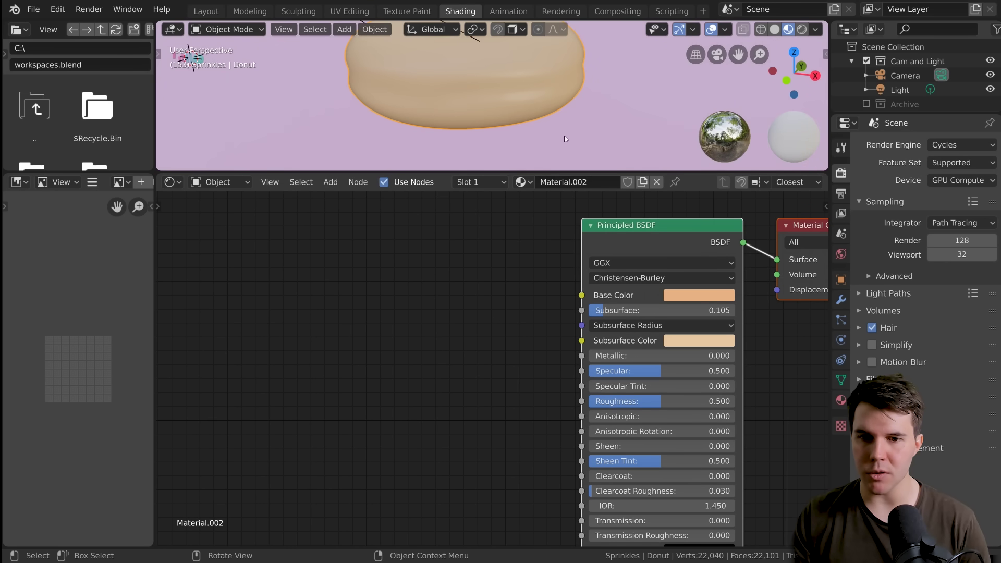
{"action": "scroll", "coordinate": [522, 287], "scroll_direction": "down", "scroll_amount": 2}
{"action": "middle_click_drag", "start_coordinate": [545, 266], "coordinate": [503, 262]}
{"action": "left_click_drag", "start_coordinate": [475, 258], "coordinate": [432, 256]}
{"action": "middle_click_drag", "start_coordinate": [433, 256], "coordinate": [523, 268]}
{"action": "scroll", "coordinate": [523, 269], "scroll_direction": "down", "scroll_amount": 1}
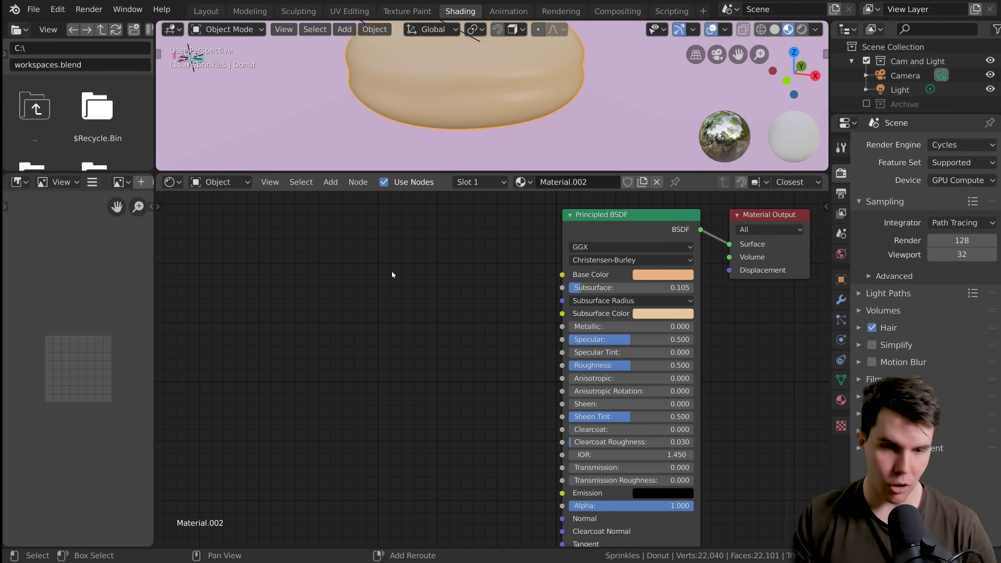
{"action": "key", "text": "shift+a"}
{"action": "mouse_move", "coordinate": [391, 297]}
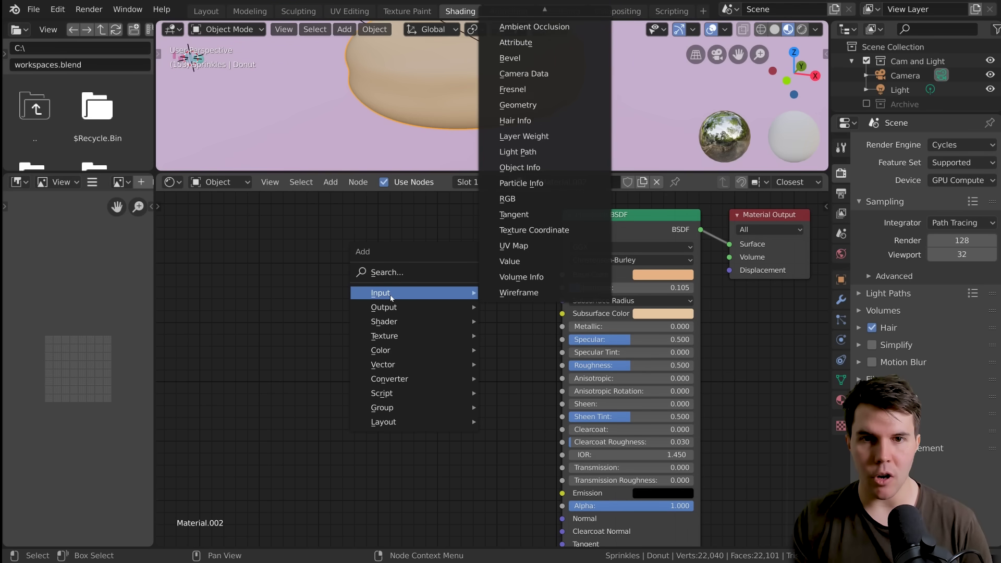
{"action": "mouse_move", "coordinate": [405, 342]}
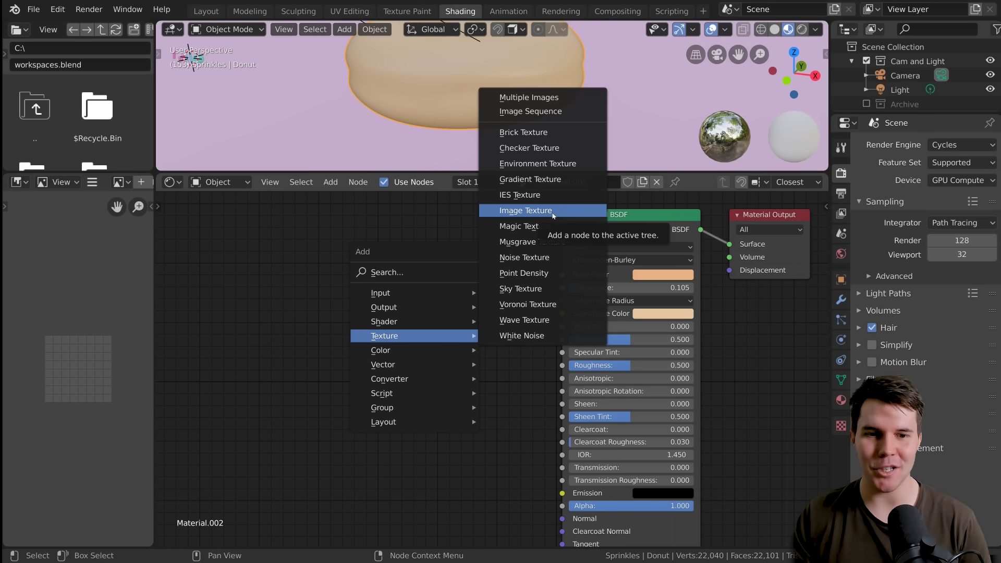
{"action": "left_click", "coordinate": [553, 210]}
{"action": "left_click", "coordinate": [482, 263]}
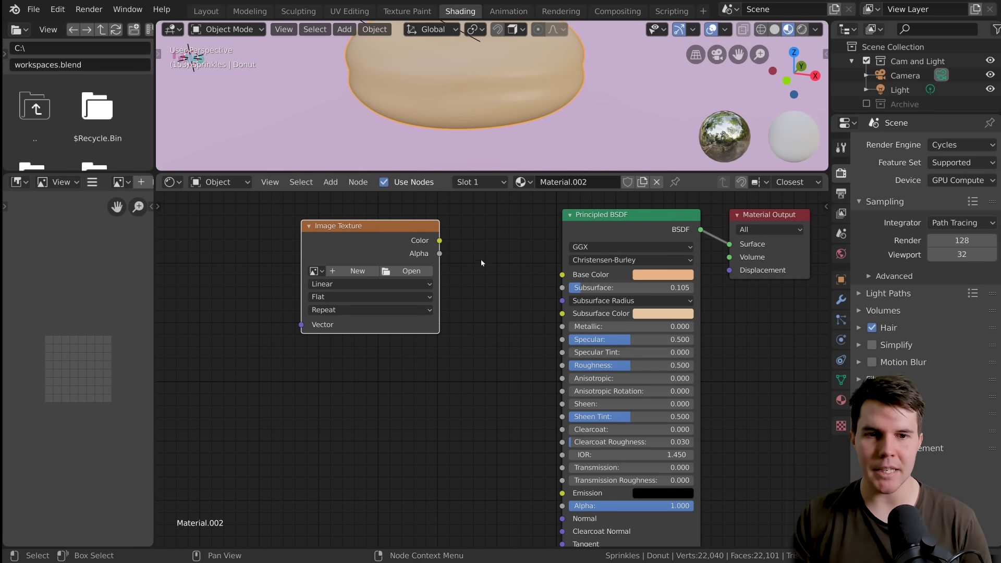
Connect the Image Texture node's Color output to the Base Color input of the Principled BSDF
{"action": "left_click_drag", "start_coordinate": [441, 241], "coordinate": [461, 234]}
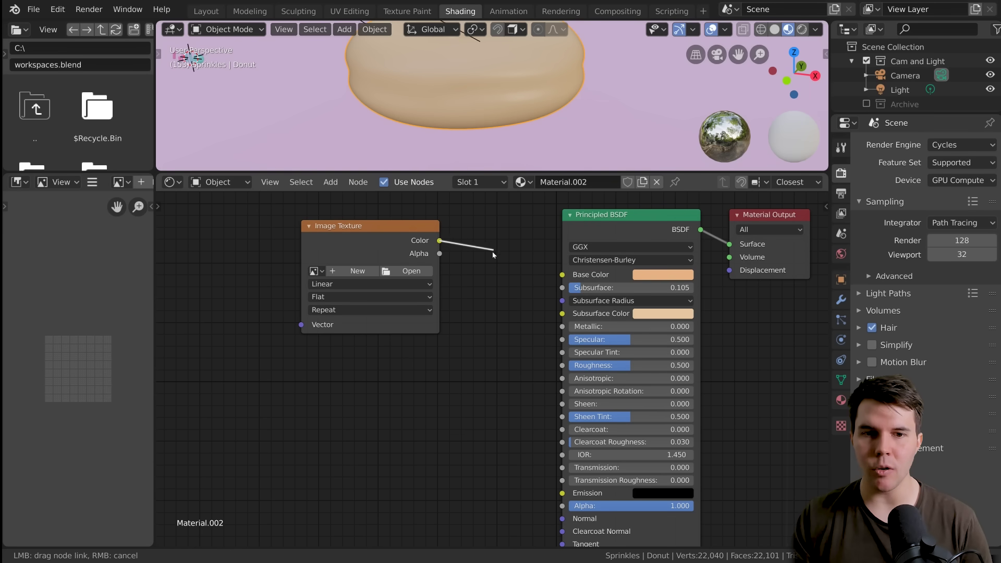
{"action": "left_click_drag", "start_coordinate": [516, 266], "coordinate": [562, 275]}
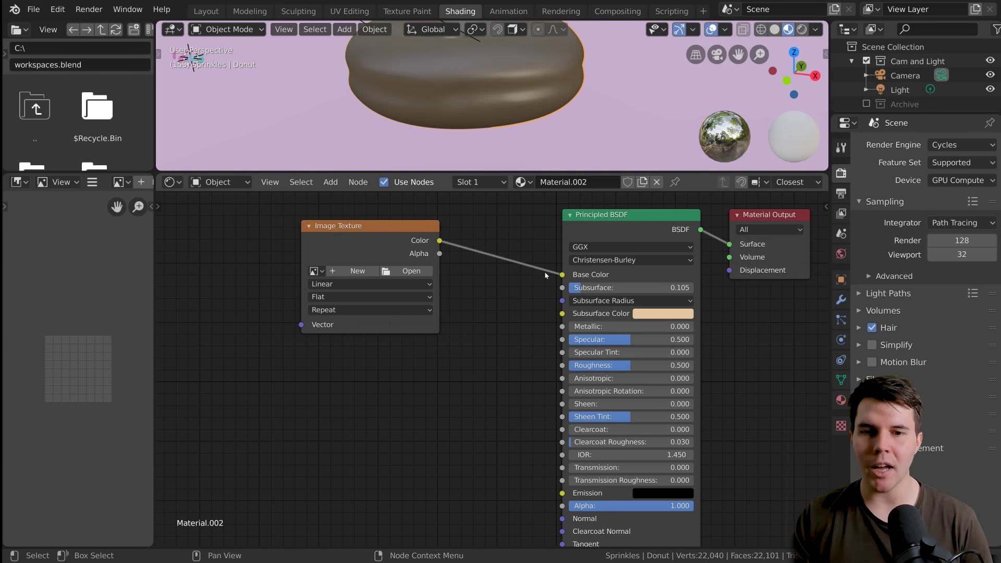
{"action": "middle_click_drag", "start_coordinate": [528, 269], "coordinate": [518, 270]}
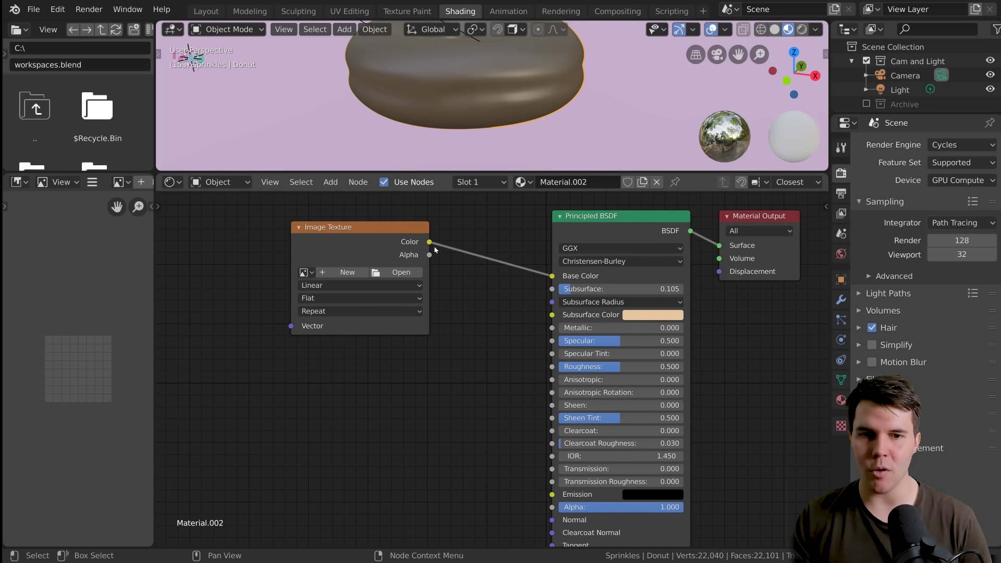
{"action": "left_click_drag", "start_coordinate": [430, 242], "coordinate": [496, 212]}
Assign the Donut_Texture_Tutorial image to the Image Texture node and return to the Texture Paint workspace
{"action": "middle_click_drag", "start_coordinate": [305, 276], "coordinate": [349, 286]}
{"action": "left_click", "coordinate": [349, 282]}
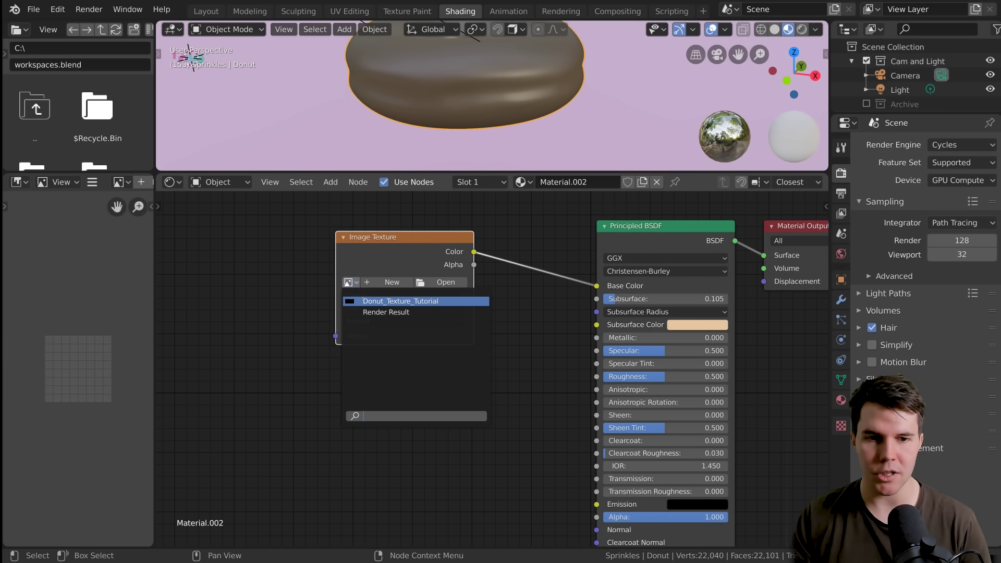
{"action": "left_click", "coordinate": [382, 300]}
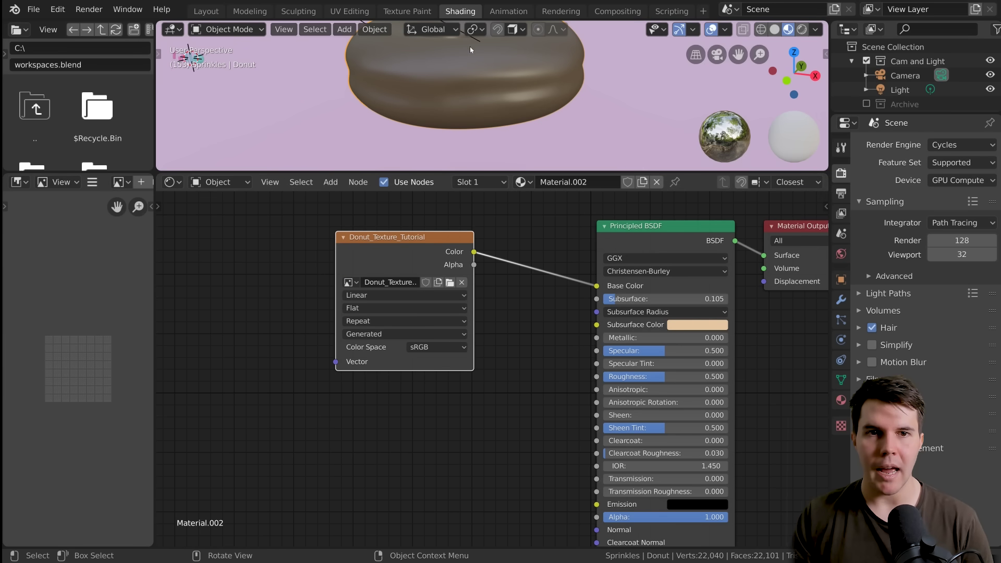
{"action": "left_click", "coordinate": [408, 11]}
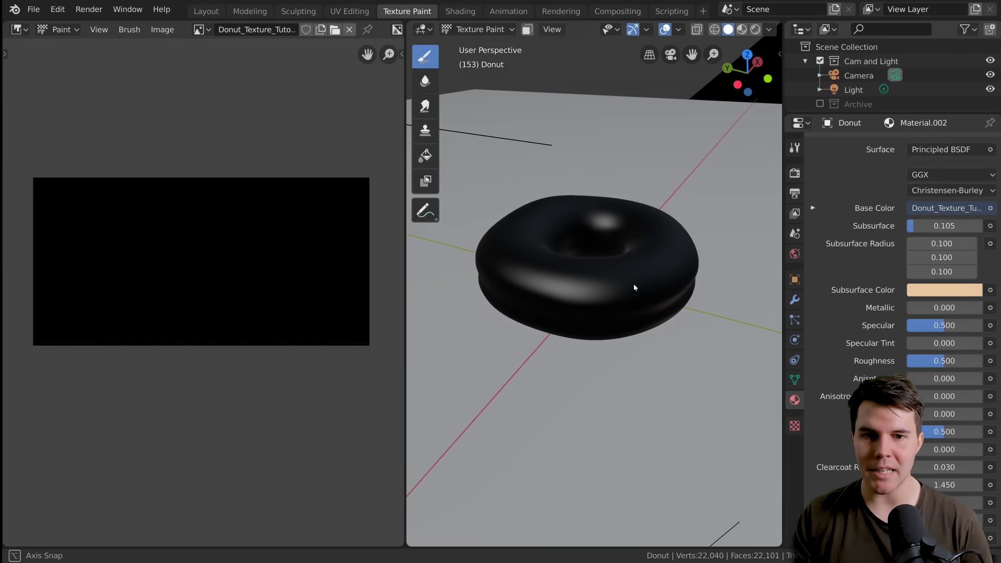
Paint soft white strokes on the donut's side and across the middle of its texture in the image editor
{"action": "mouse_move", "coordinate": [570, 271]}
{"action": "middle_mouse_down"}
{"action": "mouse_move", "coordinate": [599, 273]}
{"action": "mouse_move", "coordinate": [583, 280]}
{"action": "middle_mouse_up"}
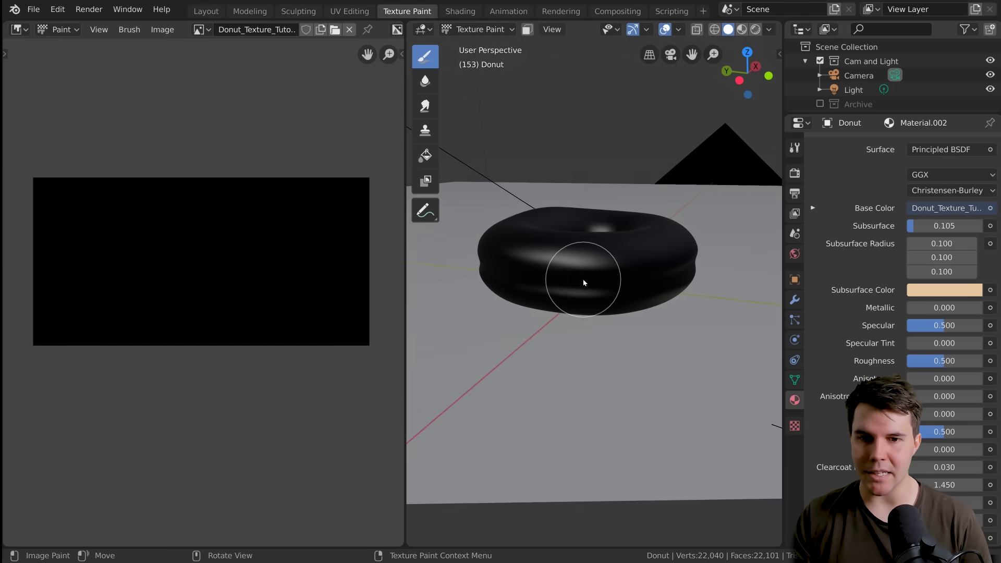
{"action": "mouse_move", "coordinate": [621, 282]}
{"action": "left_mouse_down"}
{"action": "mouse_move", "coordinate": [552, 277]}
{"action": "mouse_move", "coordinate": [667, 292]}
{"action": "mouse_move", "coordinate": [514, 277]}
{"action": "mouse_move", "coordinate": [634, 298]}
{"action": "left_mouse_up"}
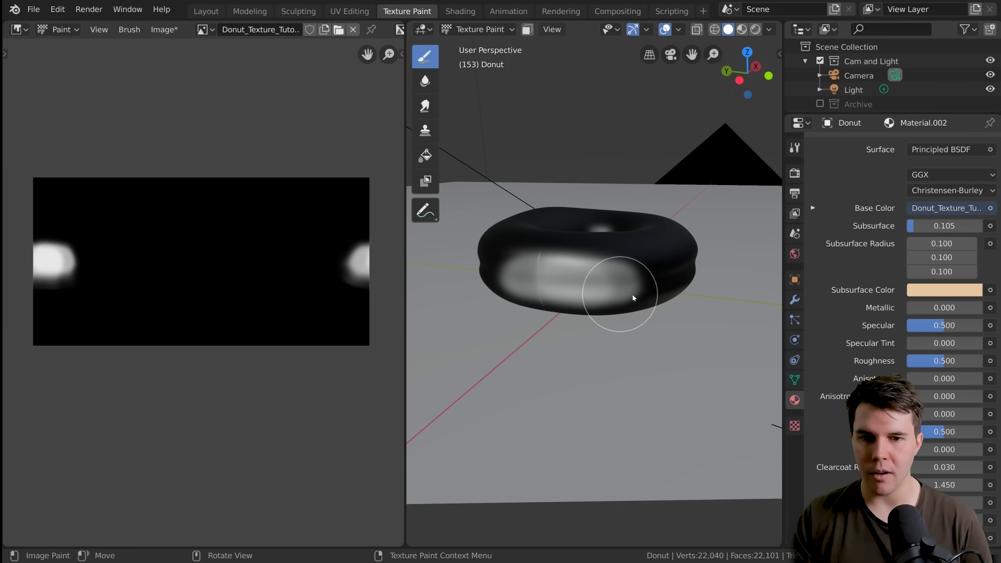
{"action": "middle_click_drag", "start_coordinate": [633, 297], "coordinate": [573, 290]}
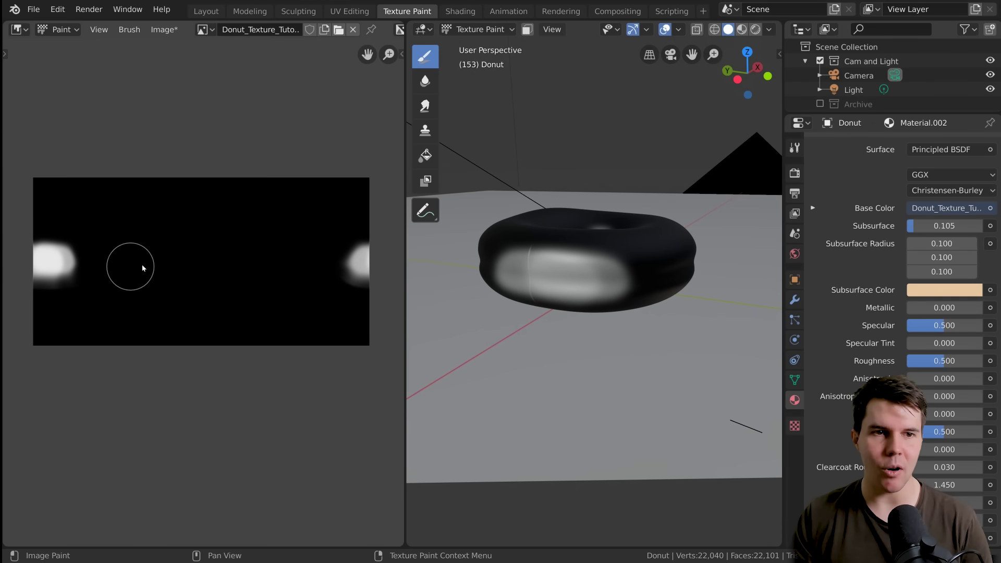
{"action": "mouse_move", "coordinate": [120, 284]}
{"action": "left_mouse_down"}
{"action": "mouse_move", "coordinate": [95, 261]}
{"action": "mouse_move", "coordinate": [141, 263]}
{"action": "mouse_move", "coordinate": [76, 261]}
{"action": "mouse_move", "coordinate": [169, 268]}
{"action": "mouse_move", "coordinate": [45, 270]}
{"action": "mouse_move", "coordinate": [201, 272]}
{"action": "mouse_move", "coordinate": [155, 264]}
{"action": "mouse_move", "coordinate": [197, 256]}
{"action": "mouse_move", "coordinate": [322, 263]}
{"action": "left_mouse_up"}
{"action": "mouse_move", "coordinate": [648, 291]}
{"action": "middle_mouse_down"}
{"action": "mouse_move", "coordinate": [445, 284]}
{"action": "mouse_move", "coordinate": [612, 276]}
{"action": "mouse_move", "coordinate": [509, 279]}
{"action": "mouse_move", "coordinate": [685, 296]}
{"action": "middle_mouse_up"}
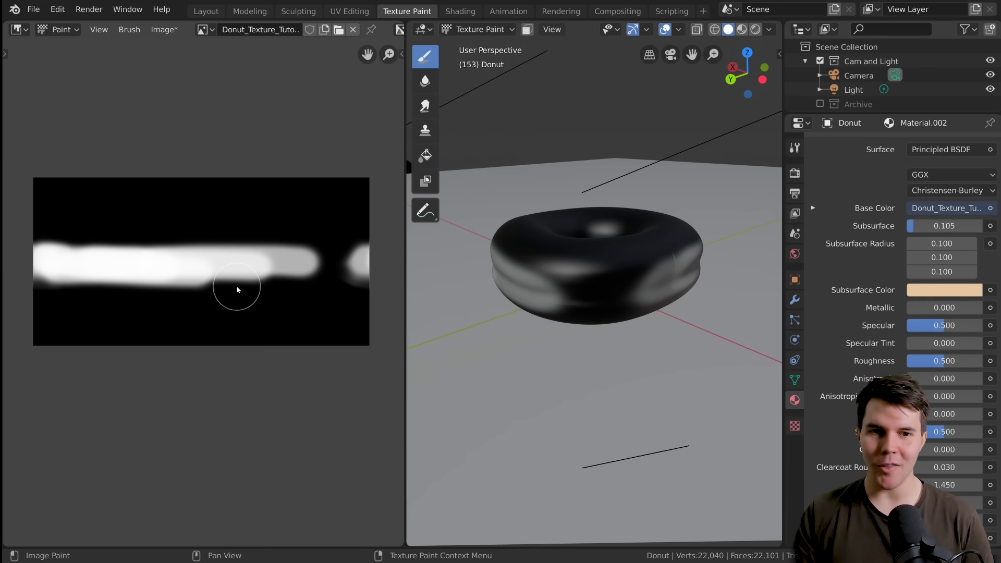
Save the scene file as Levelii_Part 3_start.blend in the Level 2 folder
{"action": "left_click", "coordinate": [161, 27]}
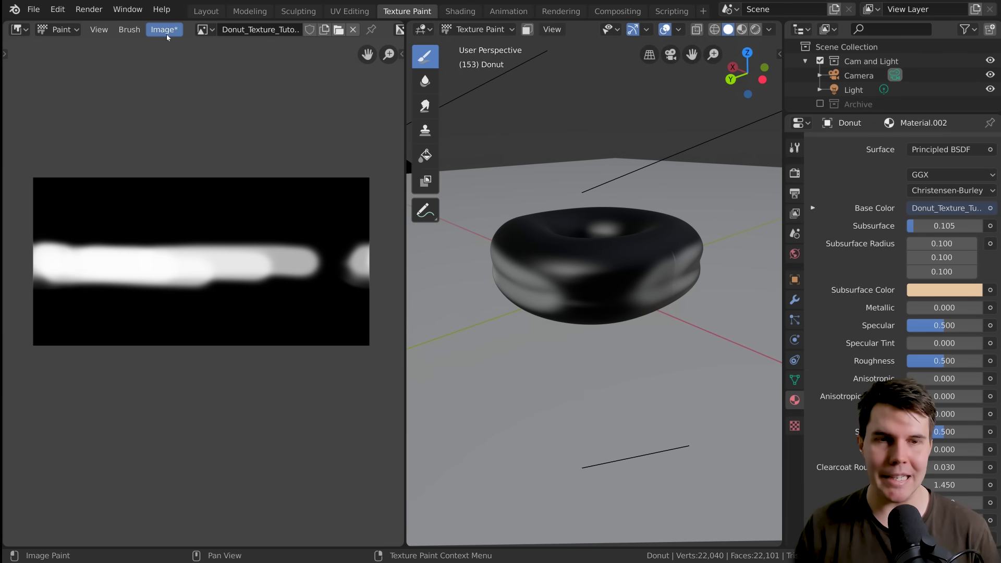
{"action": "left_click", "coordinate": [34, 8]}
{"action": "left_click", "coordinate": [68, 119]}
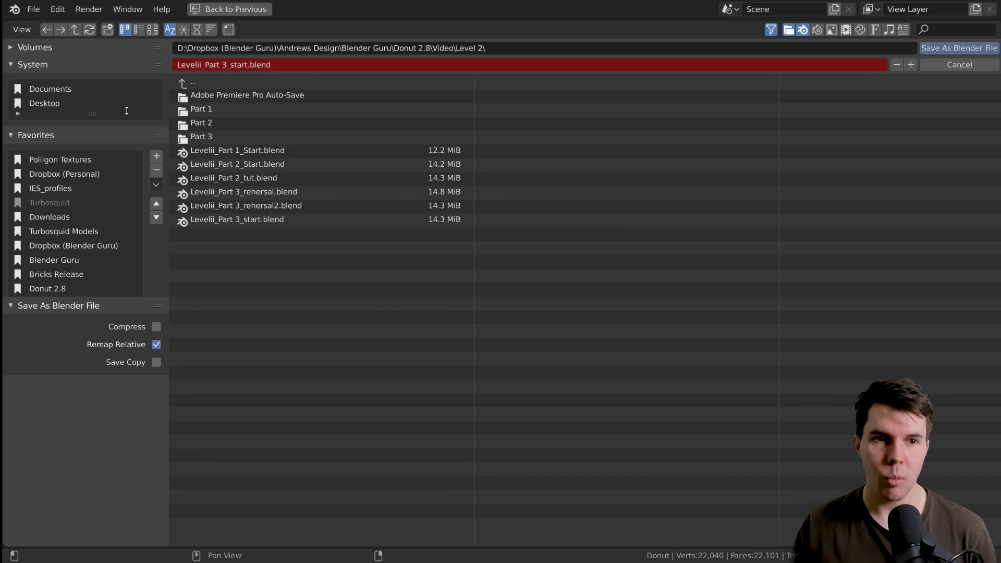
{"action": "key", "text": "Return"}
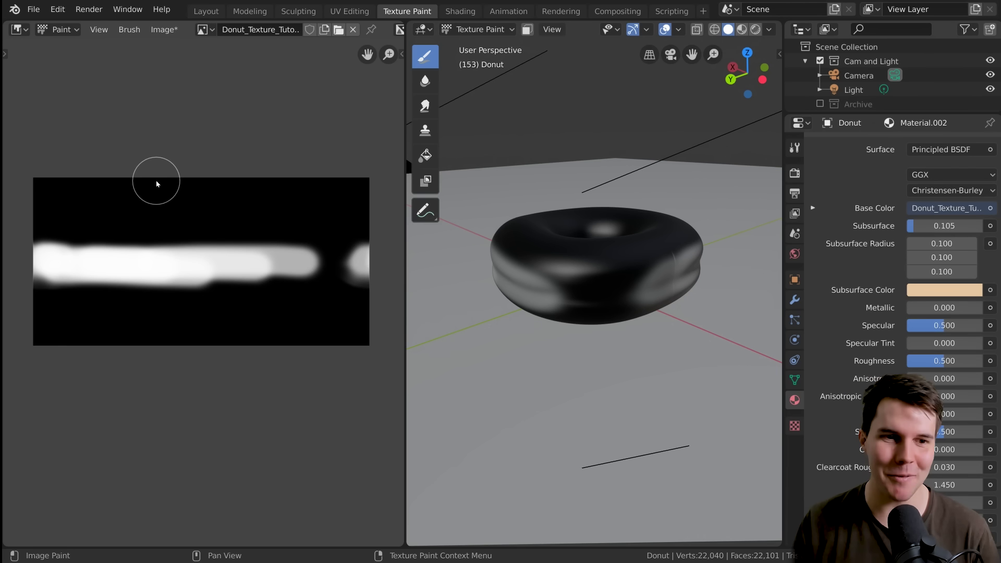
Save the painted image as Donut_Texture_Tutorial.png in the Part 3 folder, in PNG format with RGBA color
{"action": "left_click", "coordinate": [164, 32]}
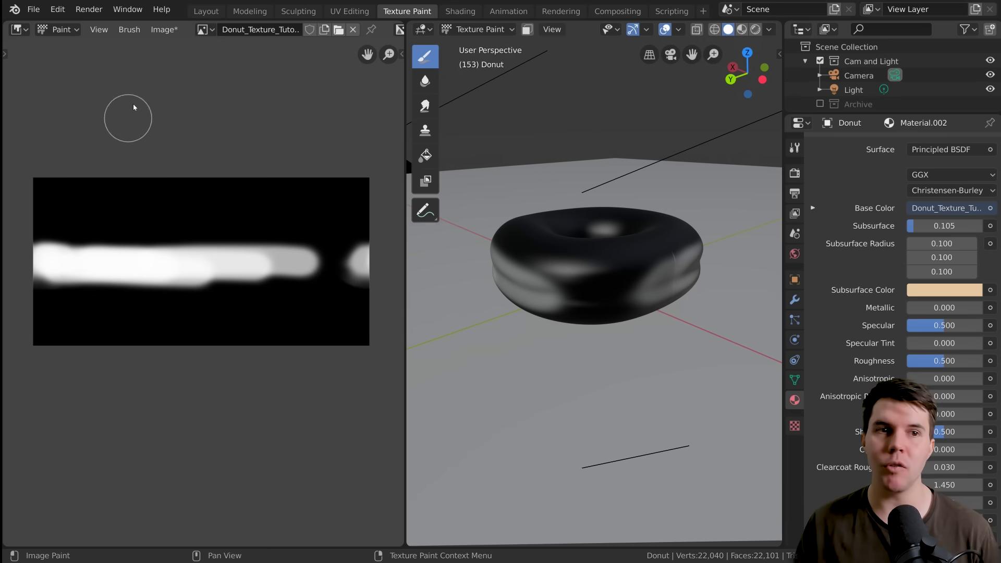
{"action": "left_click", "coordinate": [170, 29]}
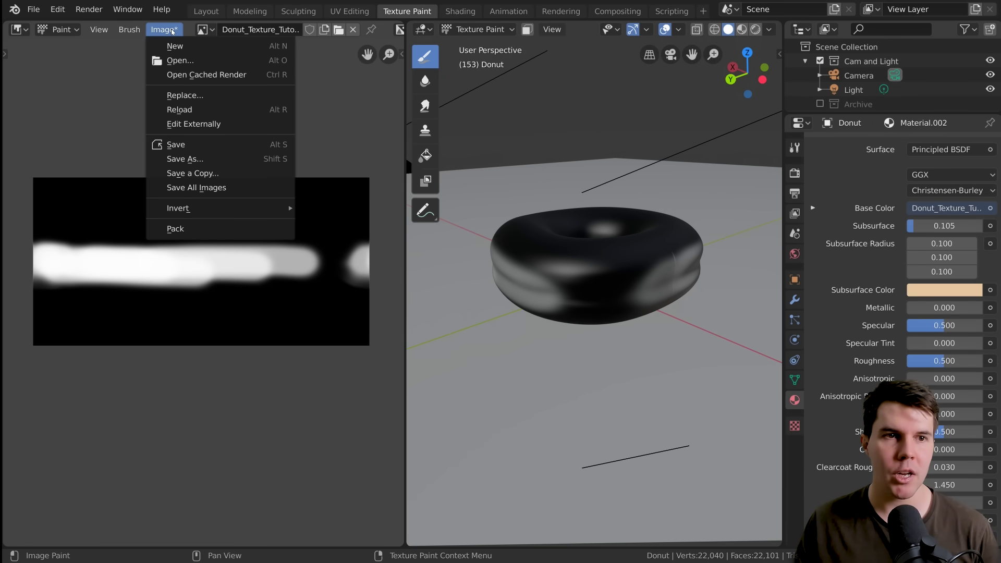
{"action": "left_click", "coordinate": [269, 159]}
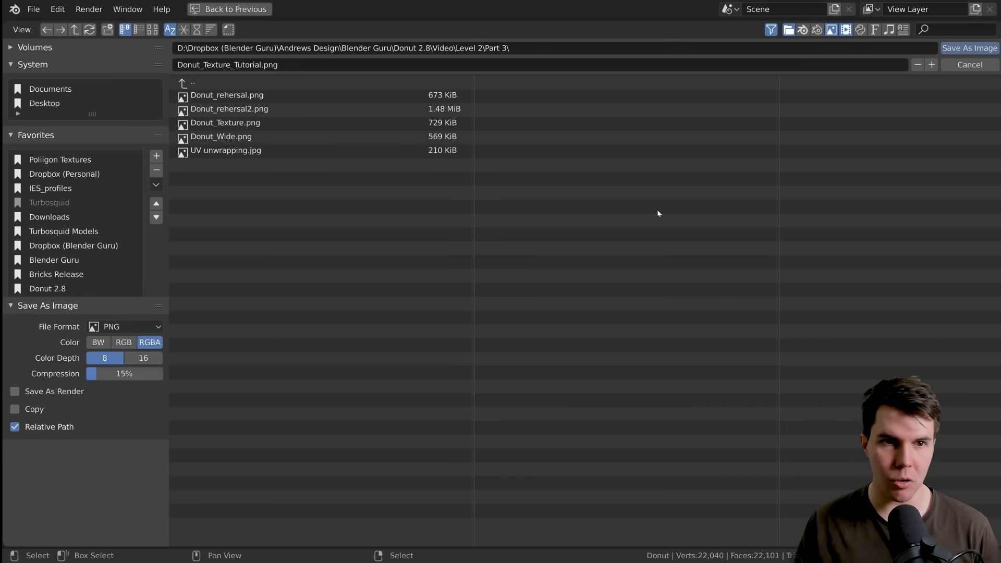
{"action": "left_click", "coordinate": [971, 48]}
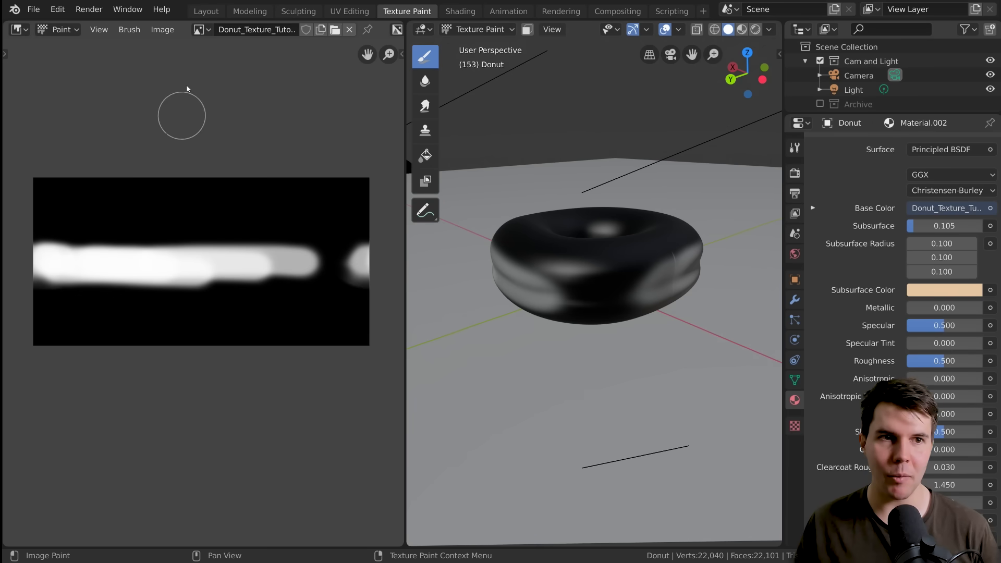
Paint more white over the band in the texture and save the image again
{"action": "left_click", "coordinate": [168, 30]}
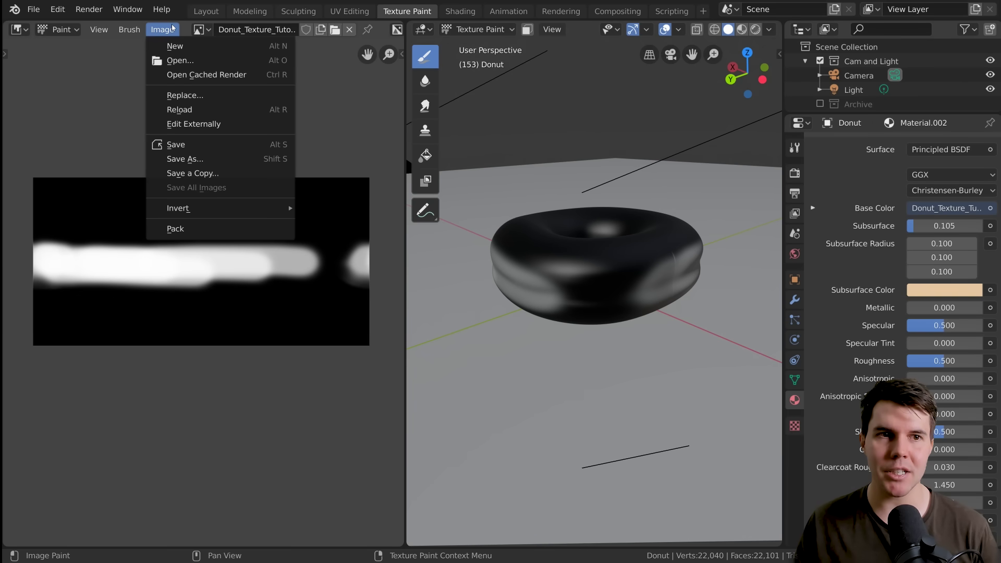
{"action": "left_click_drag", "start_coordinate": [224, 235], "coordinate": [342, 258]}
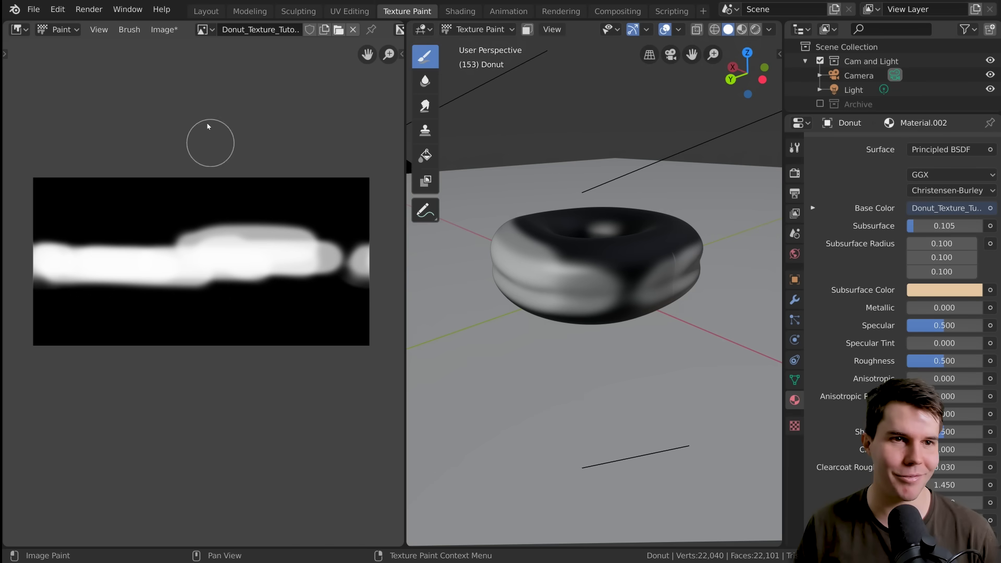
{"action": "left_click", "coordinate": [158, 30]}
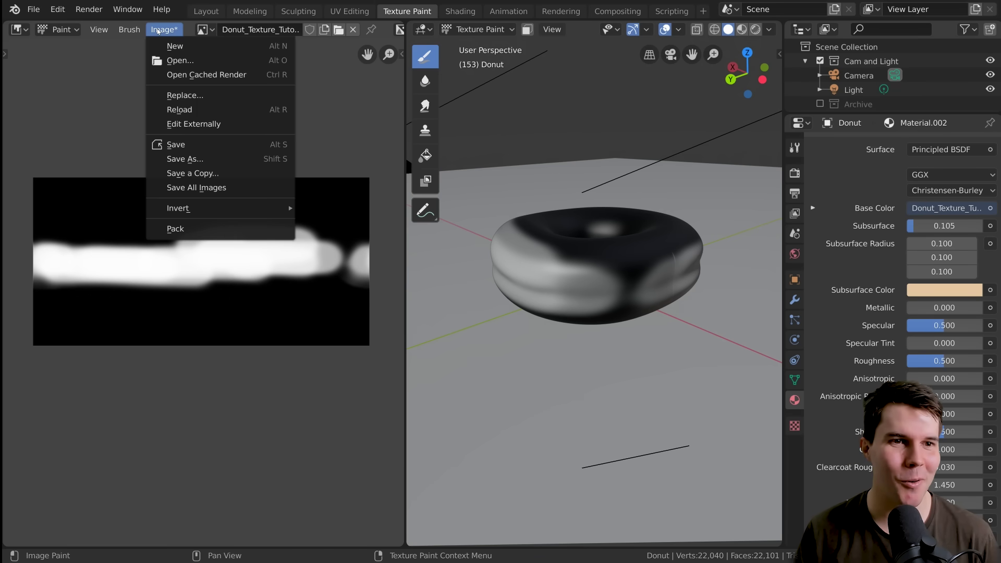
{"action": "key", "text": "alt+s"}
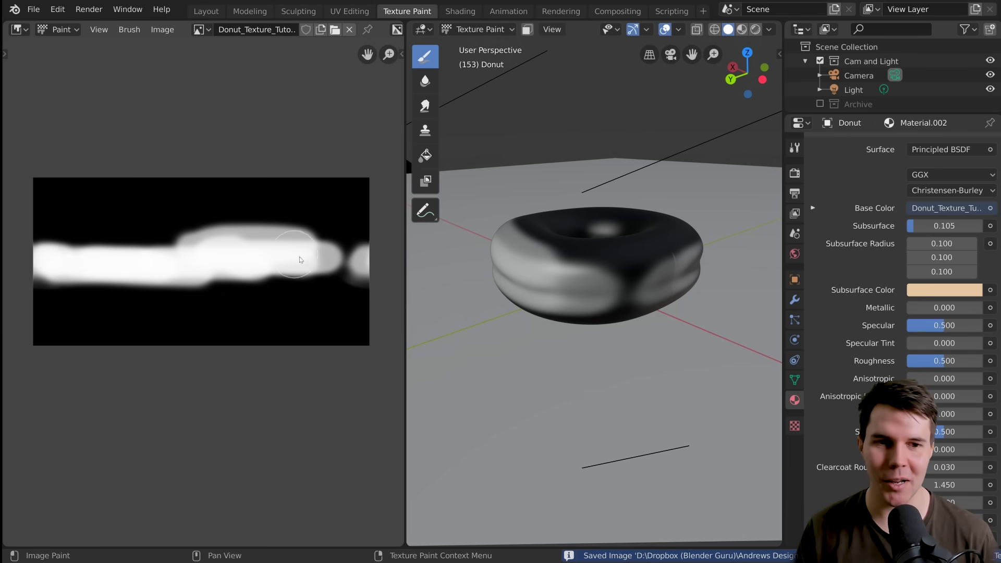
Change the image editor's paint brush color from its brush settings to a light orange
{"action": "scroll", "coordinate": [299, 257], "scroll_direction": "up", "scroll_amount": 2}
{"action": "scroll", "coordinate": [224, 232], "scroll_direction": "down", "scroll_amount": 3}
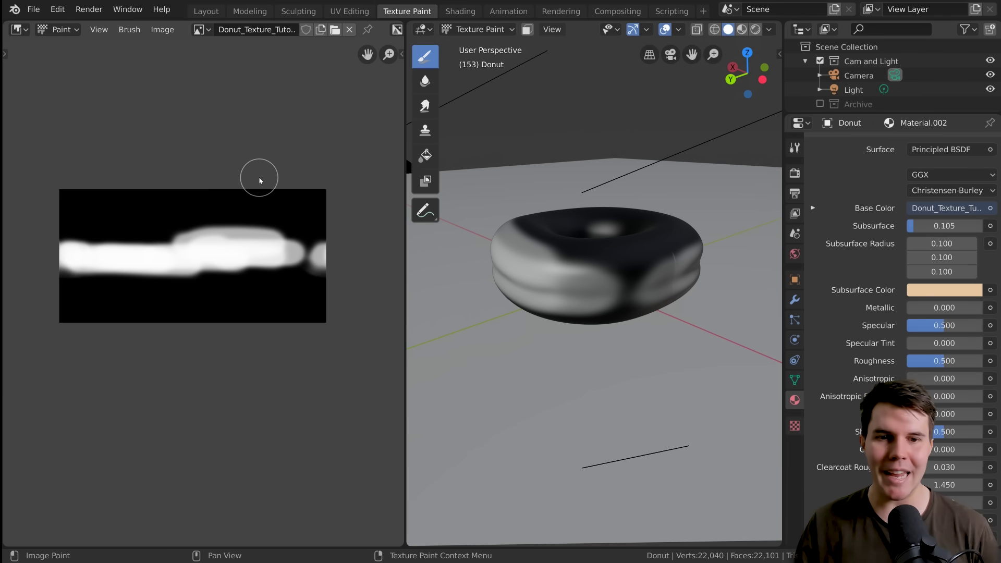
{"action": "key", "text": "n"}
{"action": "key", "text": "n"}
{"action": "left_click", "coordinate": [771, 172]}
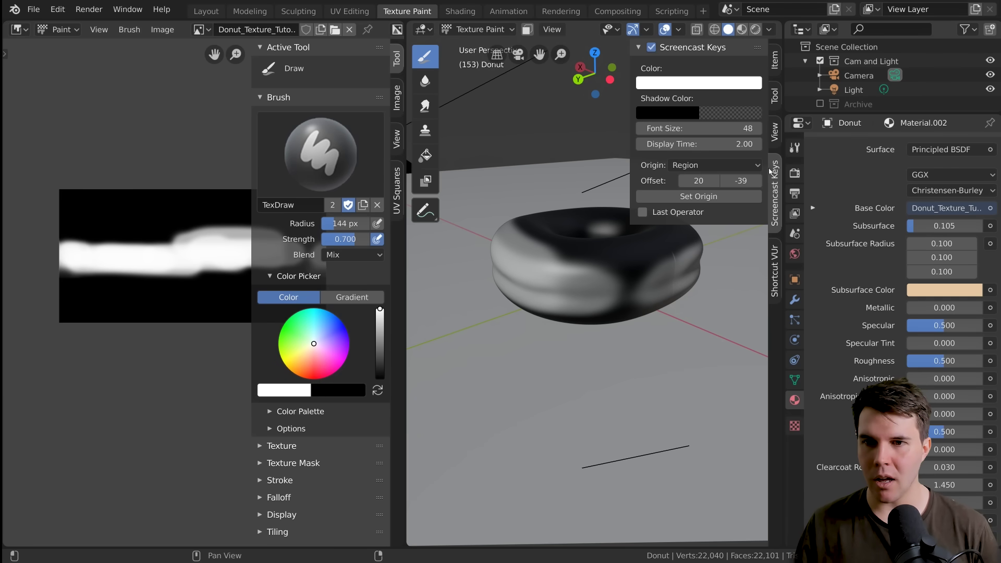
{"action": "key", "text": "n"}
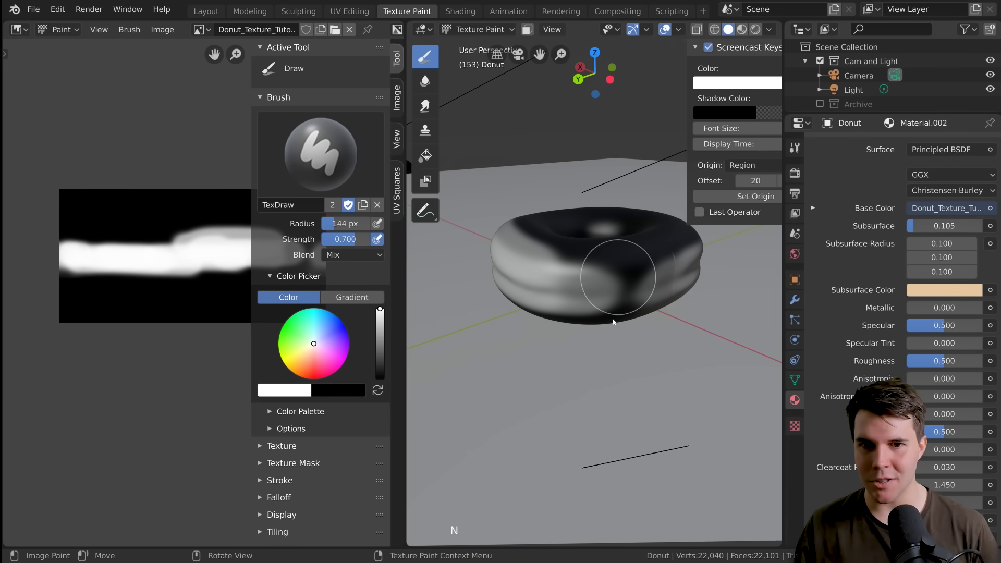
{"action": "key", "text": "n"}
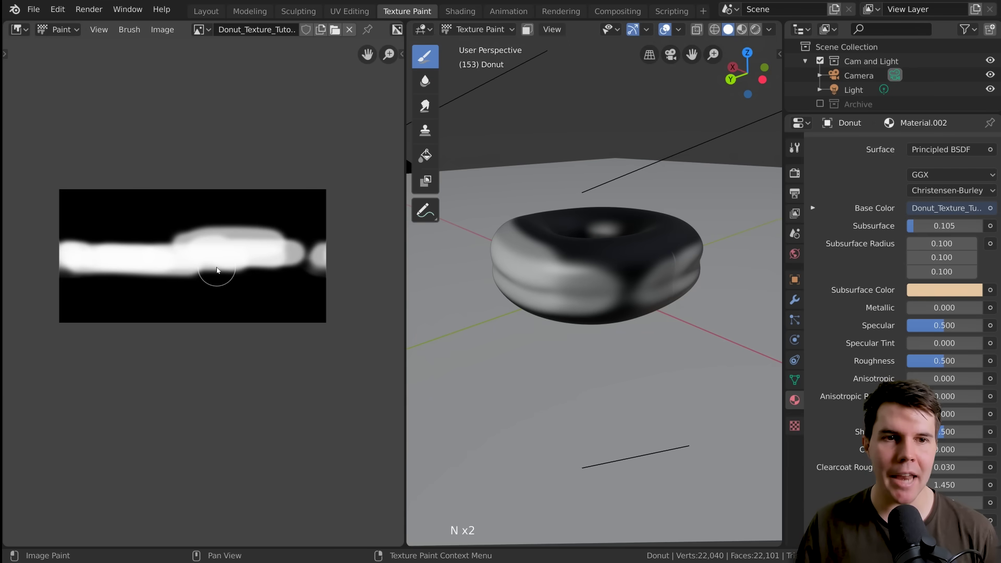
{"action": "key", "text": "n"}
{"action": "middle_click", "coordinate": [337, 348]}
{"action": "left_click_drag", "start_coordinate": [336, 348], "coordinate": [302, 357]}
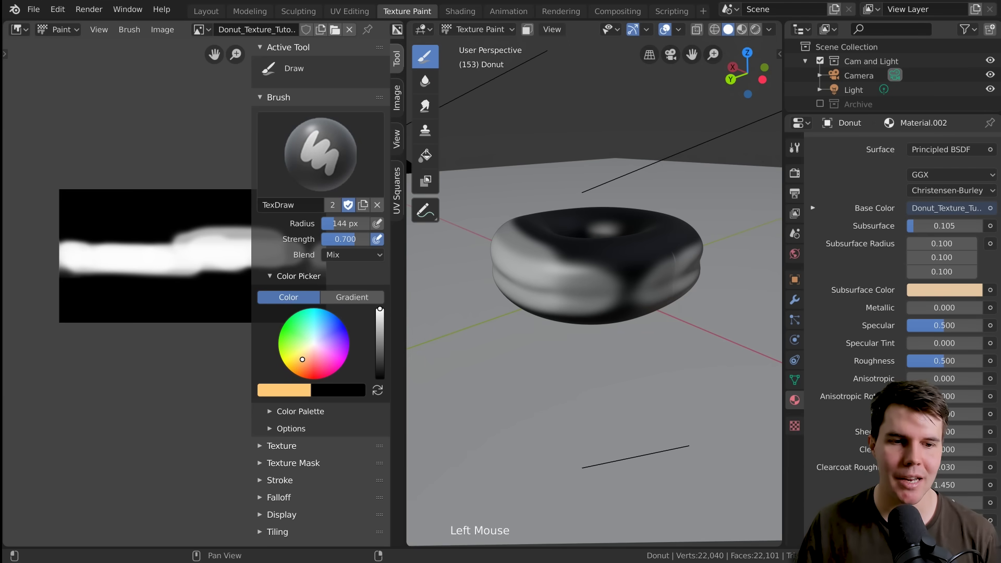
{"action": "key", "text": "n"}
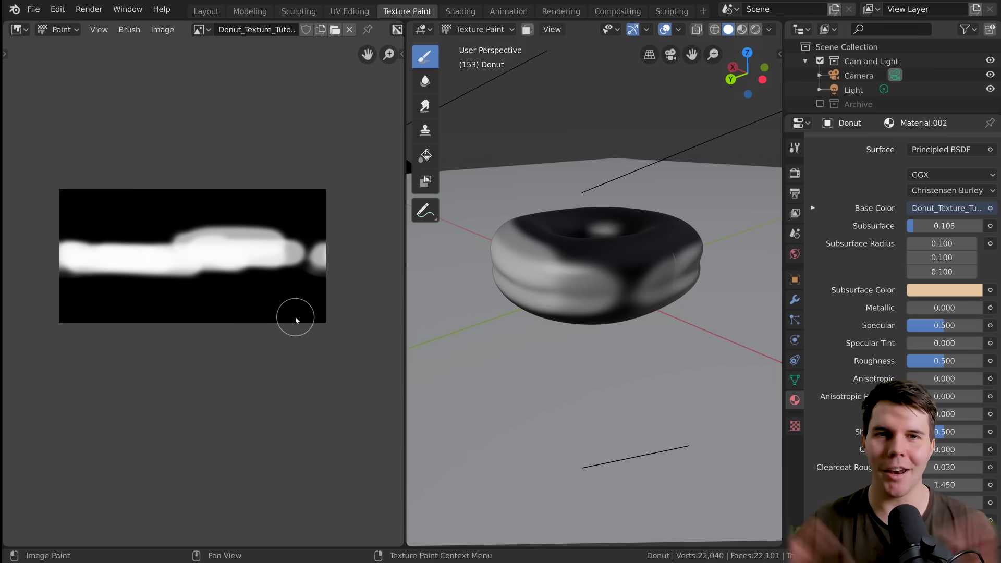
Enlarge the brush radius to 189 px and paint light orange strokes over the upper part of the texture
{"action": "key", "text": "f"}
{"action": "left_click_drag", "start_coordinate": [133, 233], "coordinate": [156, 236]}
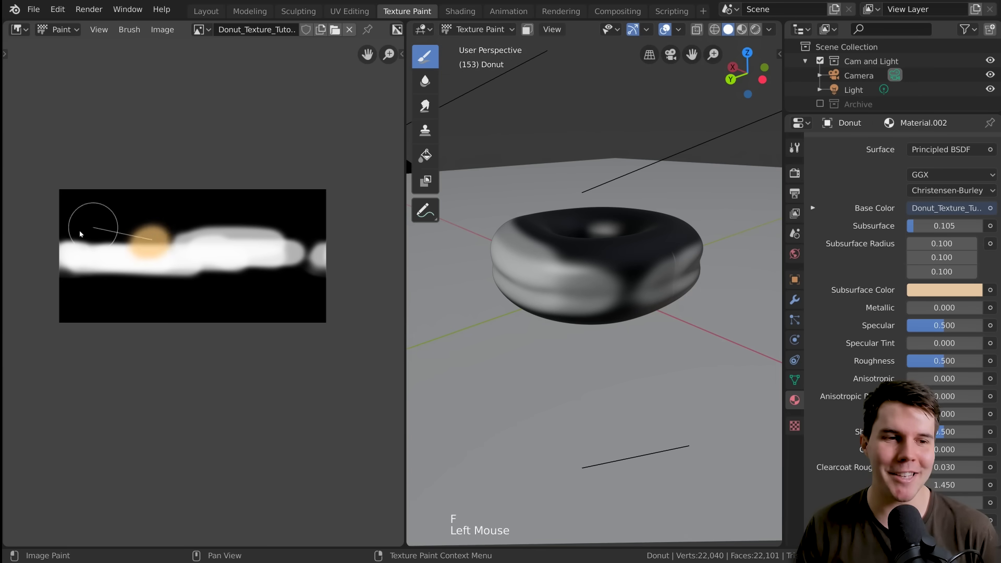
{"action": "left_click_drag", "start_coordinate": [73, 211], "coordinate": [86, 213]}
{"action": "left_click_drag", "start_coordinate": [141, 235], "coordinate": [255, 227]}
Set the brush strength to 1.000 and paint a large solid light orange area over the texture
{"action": "key", "text": "n"}
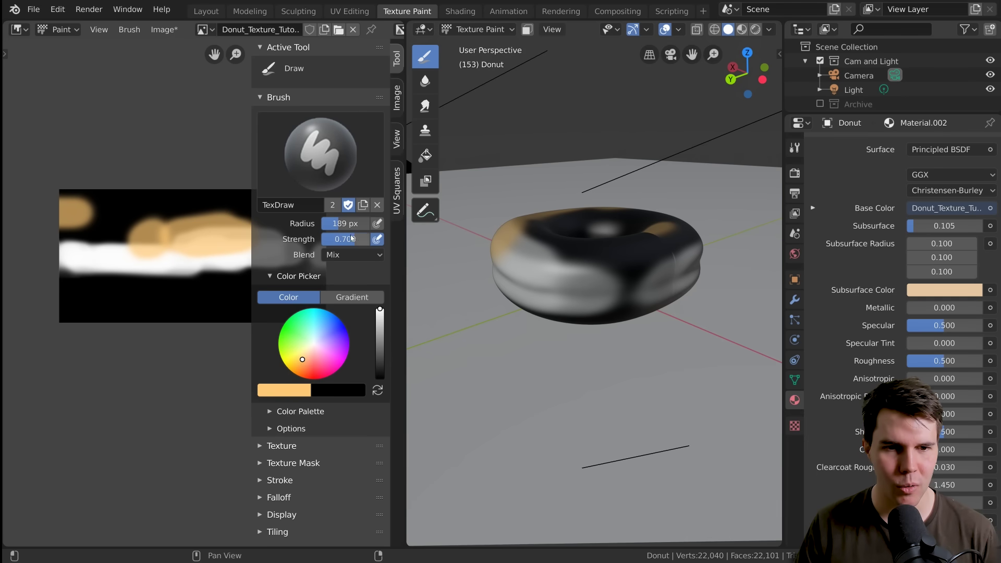
{"action": "left_click", "coordinate": [256, 266]}
{"action": "key", "text": "n"}
{"action": "mouse_move", "coordinate": [151, 227]}
{"action": "left_mouse_down"}
{"action": "mouse_move", "coordinate": [329, 238]}
{"action": "mouse_move", "coordinate": [60, 297]}
{"action": "mouse_move", "coordinate": [380, 271]}
{"action": "mouse_move", "coordinate": [68, 262]}
{"action": "mouse_move", "coordinate": [254, 252]}
{"action": "left_mouse_up"}
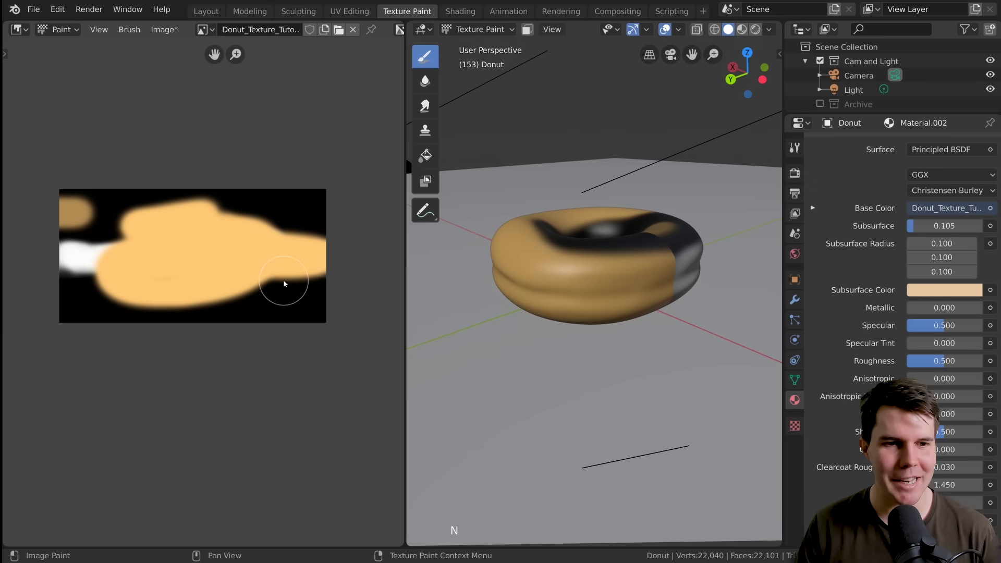
Turn off Smooth Stroke for the brush and cover the entire texture in light orange
{"action": "key", "text": "n"}
{"action": "scroll", "coordinate": [342, 345], "scroll_direction": "down", "scroll_amount": 4}
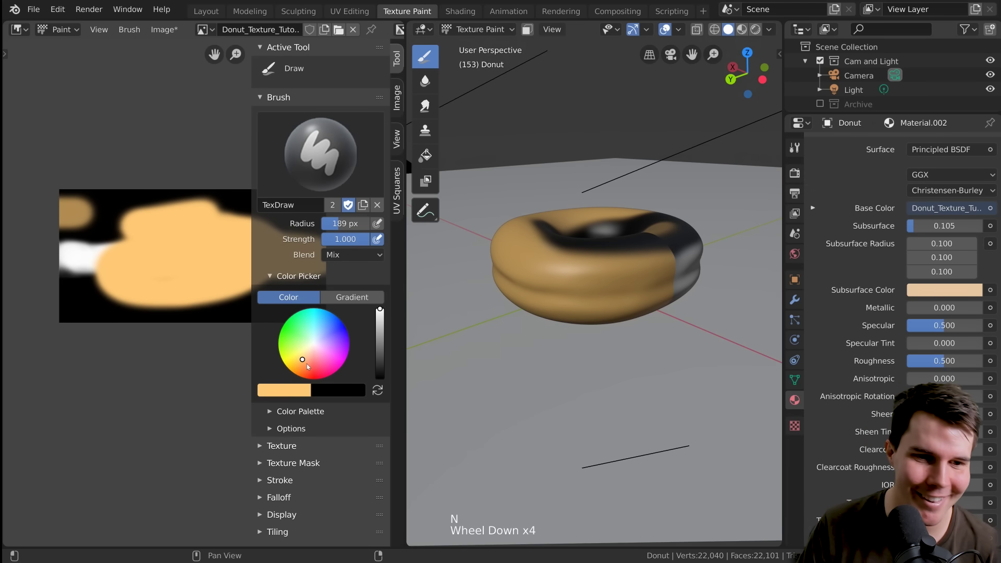
{"action": "left_click", "coordinate": [288, 473]}
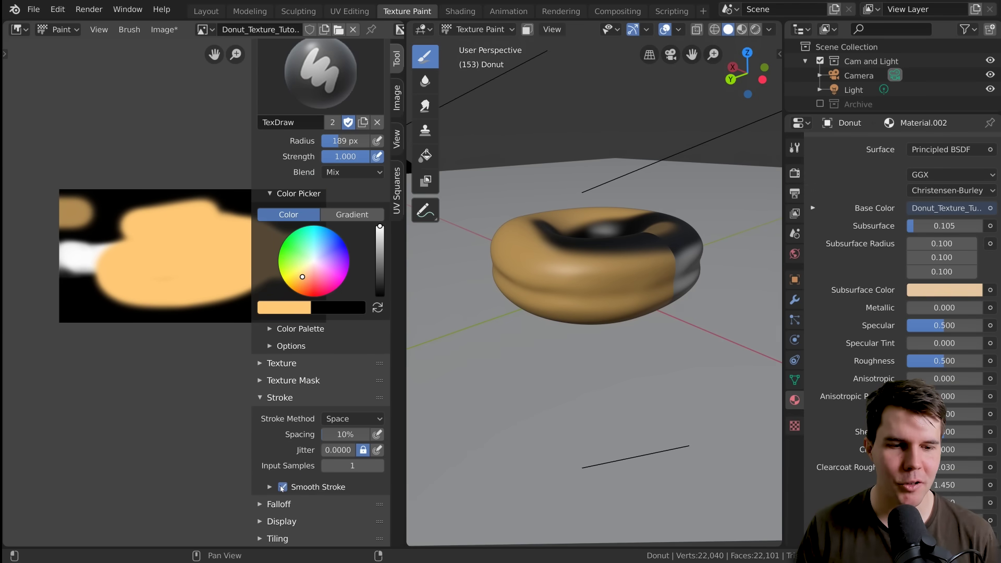
{"action": "left_click", "coordinate": [282, 487]}
{"action": "left_click", "coordinate": [199, 294]}
{"action": "key", "text": "n"}
{"action": "mouse_move", "coordinate": [199, 295]}
{"action": "left_mouse_down"}
{"action": "mouse_move", "coordinate": [332, 298]}
{"action": "mouse_move", "coordinate": [288, 305]}
{"action": "mouse_move", "coordinate": [284, 209]}
{"action": "mouse_move", "coordinate": [258, 197]}
{"action": "mouse_move", "coordinate": [49, 208]}
{"action": "mouse_move", "coordinate": [99, 213]}
{"action": "mouse_move", "coordinate": [78, 261]}
{"action": "mouse_move", "coordinate": [83, 312]}
{"action": "mouse_move", "coordinate": [123, 328]}
{"action": "mouse_move", "coordinate": [300, 328]}
{"action": "left_mouse_up"}
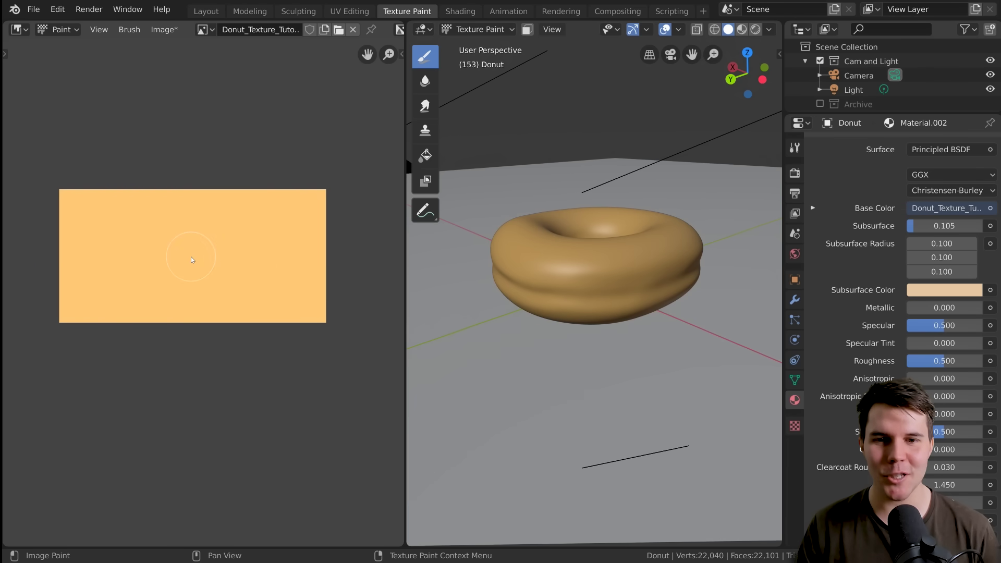
Set the 3D viewport's Clip Start to 0.001 m
{"action": "middle_click_drag", "start_coordinate": [626, 292], "coordinate": [652, 302]}
{"action": "middle_click_drag", "start_coordinate": [273, 273], "coordinate": [233, 270]}
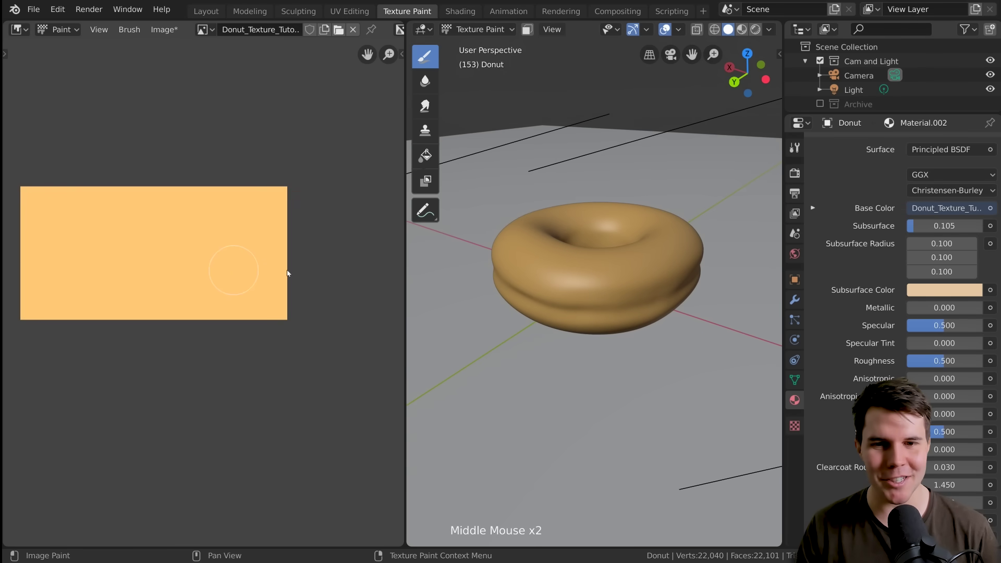
{"action": "middle_click_drag", "start_coordinate": [615, 276], "coordinate": [496, 278]}
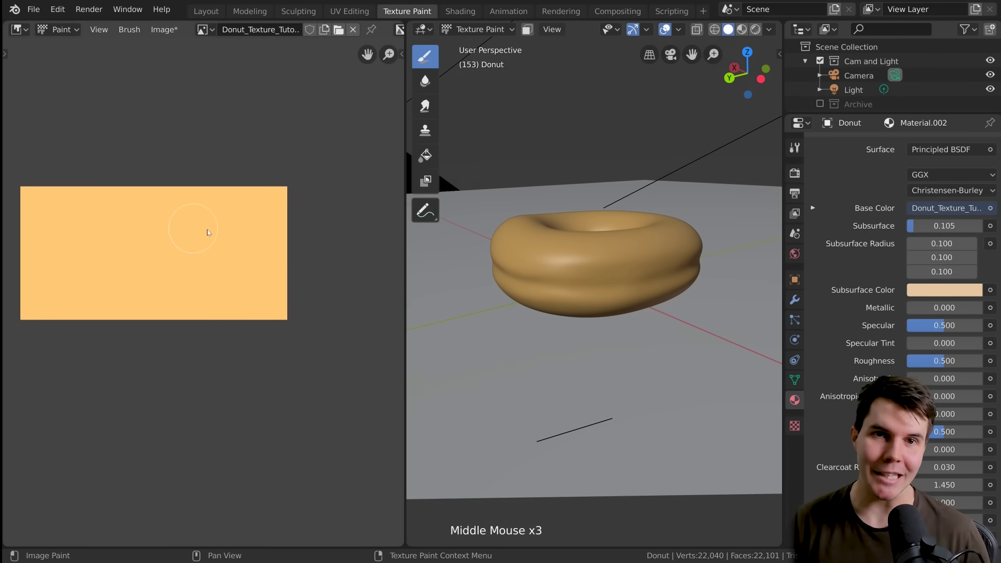
{"action": "scroll", "coordinate": [571, 280], "scroll_direction": "up", "scroll_amount": 3}
{"action": "scroll", "coordinate": [572, 283], "scroll_direction": "down", "scroll_amount": 2}
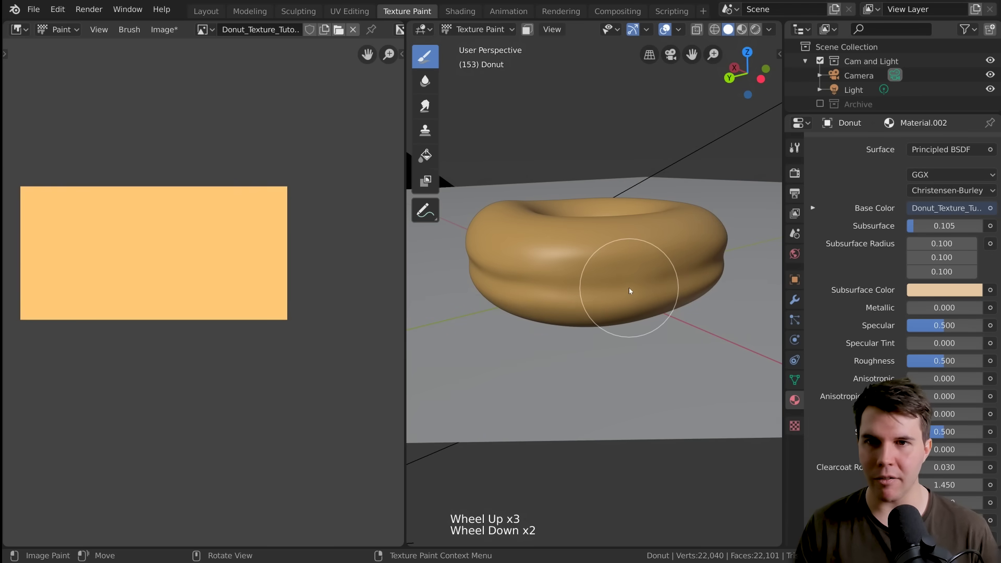
{"action": "key", "text": "n"}
{"action": "left_click", "coordinate": [775, 132]}
{"action": "left_click_drag", "start_coordinate": [744, 85], "coordinate": [725, 85]}
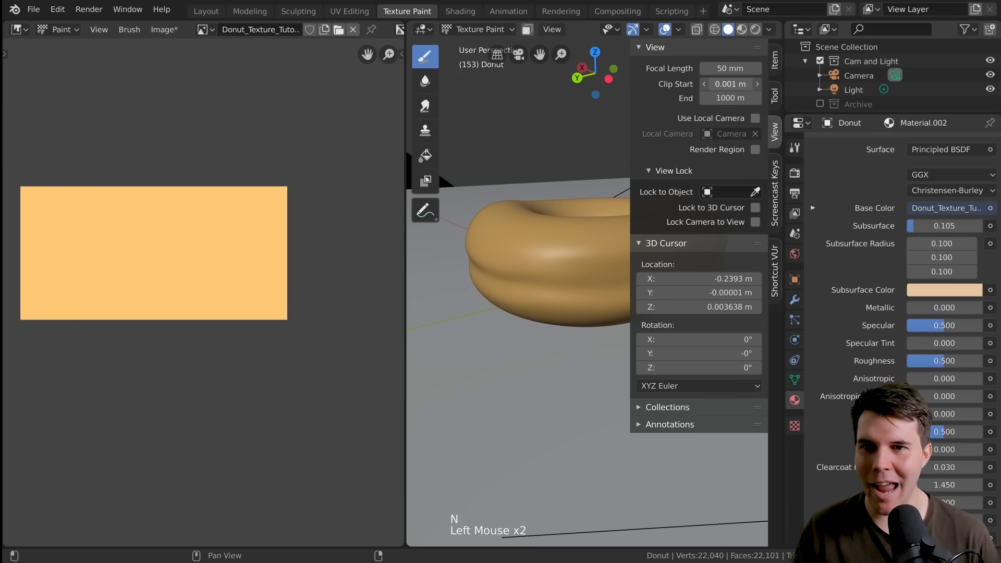
{"action": "key", "text": "n"}
Examine the painted donut in the 3D viewport from close up and from farther away
{"action": "scroll", "coordinate": [584, 238], "scroll_direction": "up", "scroll_amount": 3}
{"action": "middle_click_drag", "start_coordinate": [604, 243], "coordinate": [637, 279]}
{"action": "scroll", "coordinate": [604, 261], "scroll_direction": "down", "scroll_amount": 3}
{"action": "scroll", "coordinate": [604, 261], "scroll_direction": "up", "scroll_amount": 2}
{"action": "scroll", "coordinate": [577, 264], "scroll_direction": "down", "scroll_amount": 4}
{"action": "scroll", "coordinate": [577, 264], "scroll_direction": "up", "scroll_amount": 1}
{"action": "key", "text": "n"}
{"action": "key", "text": "n"}
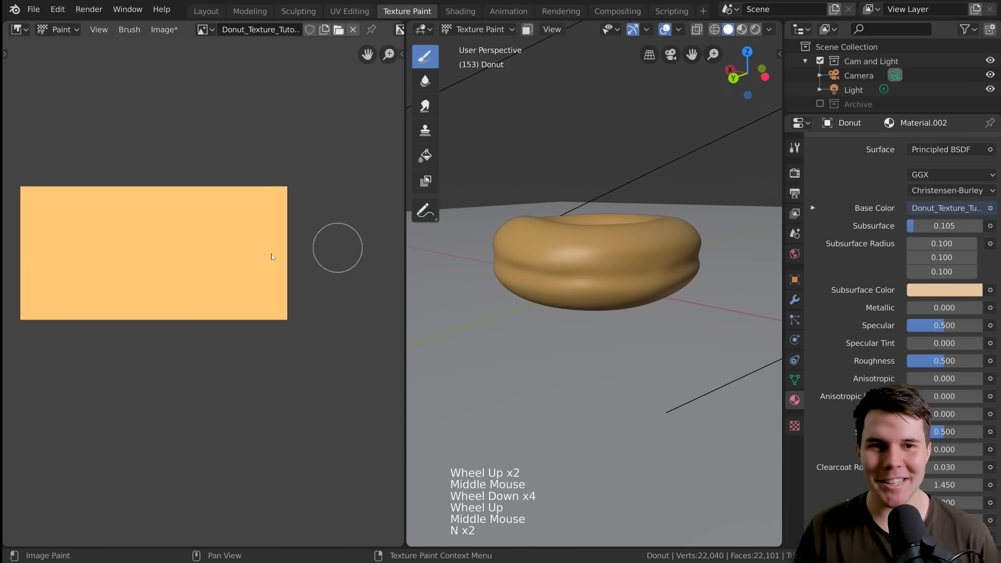
Display the image editor's brush settings and swap the primary and secondary brush colors repeatedly, ending with black as primary
{"action": "key", "text": "n"}
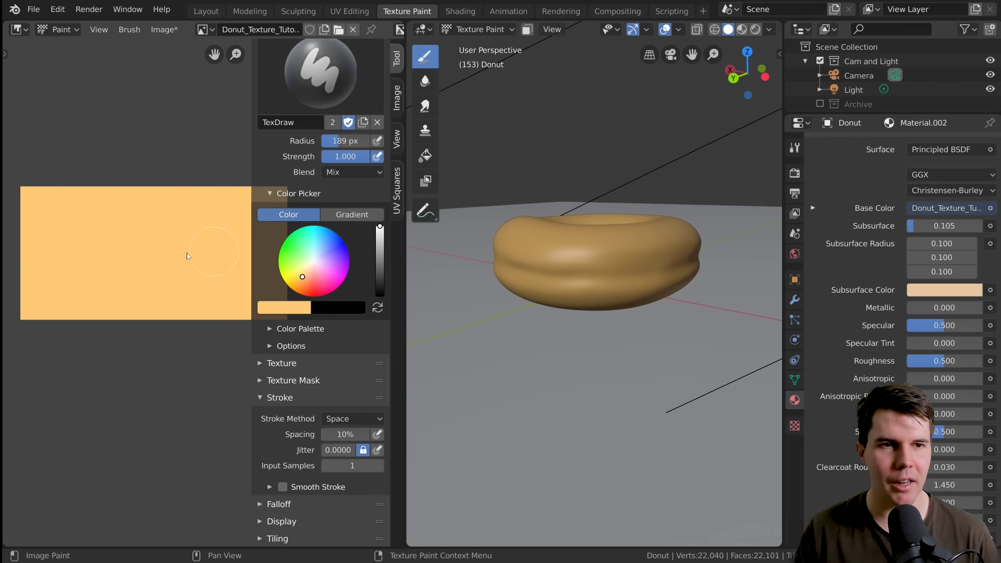
{"action": "key", "text": "x"}
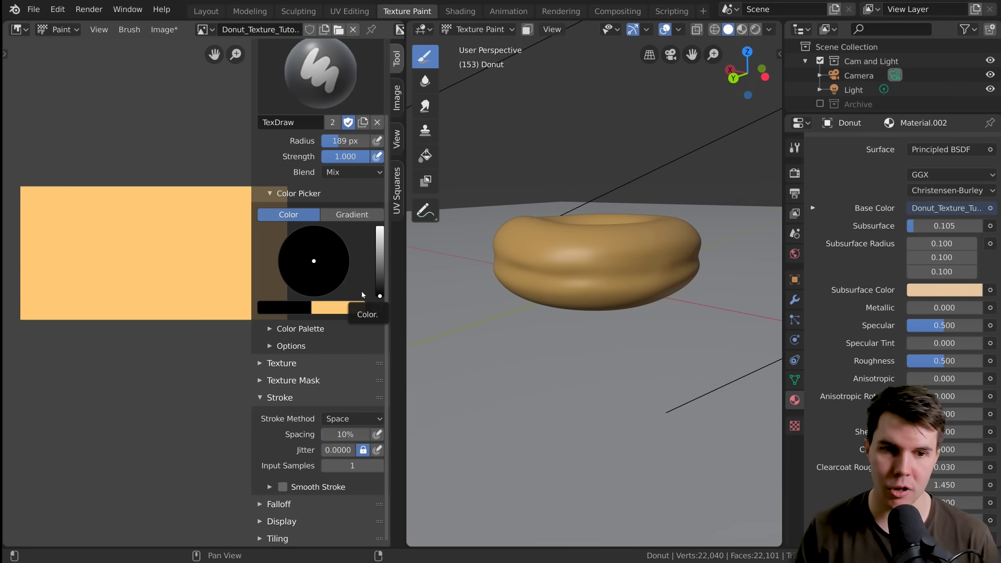
{"action": "key", "text": "x"}
{"action": "key", "text": "x"}
{"action": "key", "text": "x"}
{"action": "key", "text": "x"}
{"action": "key", "text": "x"}
{"action": "key", "text": "x"}
{"action": "key", "text": "x"}
{"action": "key", "text": "x"}
{"action": "key", "text": "x"}
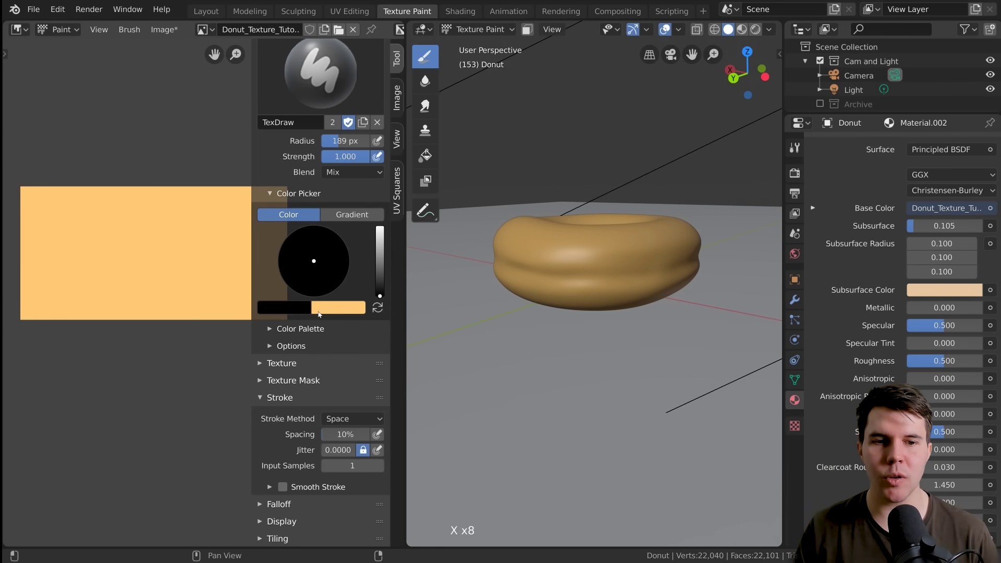
Change the primary brush color from black to full-brightness white, keeping light orange as the secondary color
{"action": "key", "text": "x"}
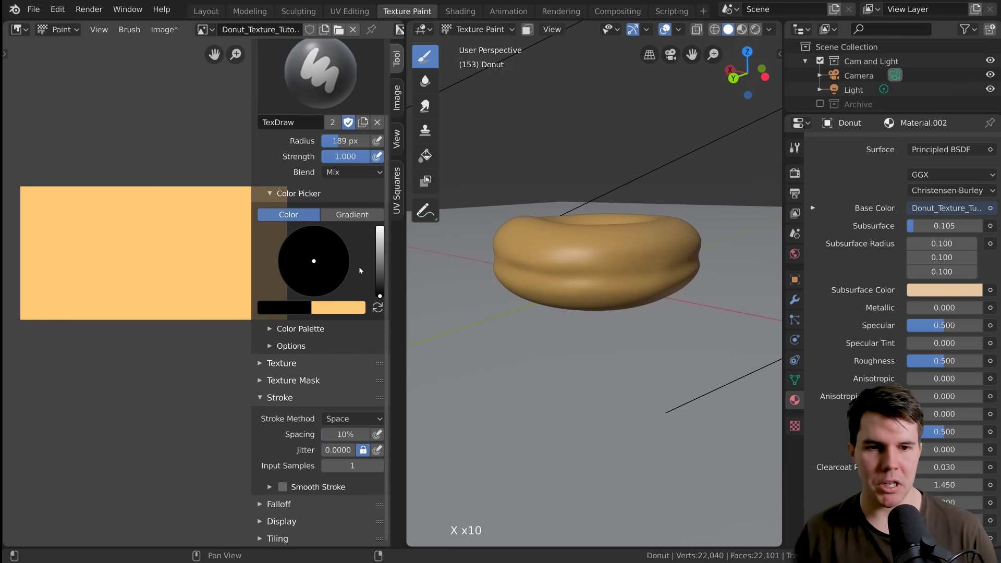
{"action": "left_click", "coordinate": [380, 269]}
{"action": "left_click_drag", "start_coordinate": [380, 269], "coordinate": [379, 226]}
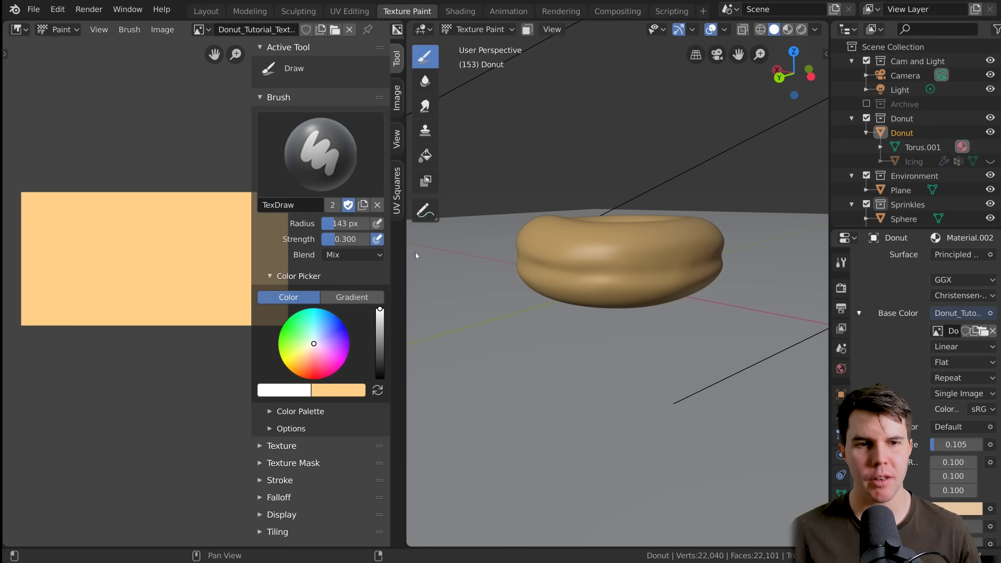
Paint a white stroke along the donut's middle crease in the 3D viewport and set the brush radius to 107 px
{"action": "scroll", "coordinate": [648, 291], "scroll_direction": "up", "scroll_amount": 4}
{"action": "mouse_move", "coordinate": [599, 264]}
{"action": "middle_mouse_down"}
{"action": "mouse_move", "coordinate": [562, 264]}
{"action": "mouse_move", "coordinate": [573, 255]}
{"action": "middle_mouse_up"}
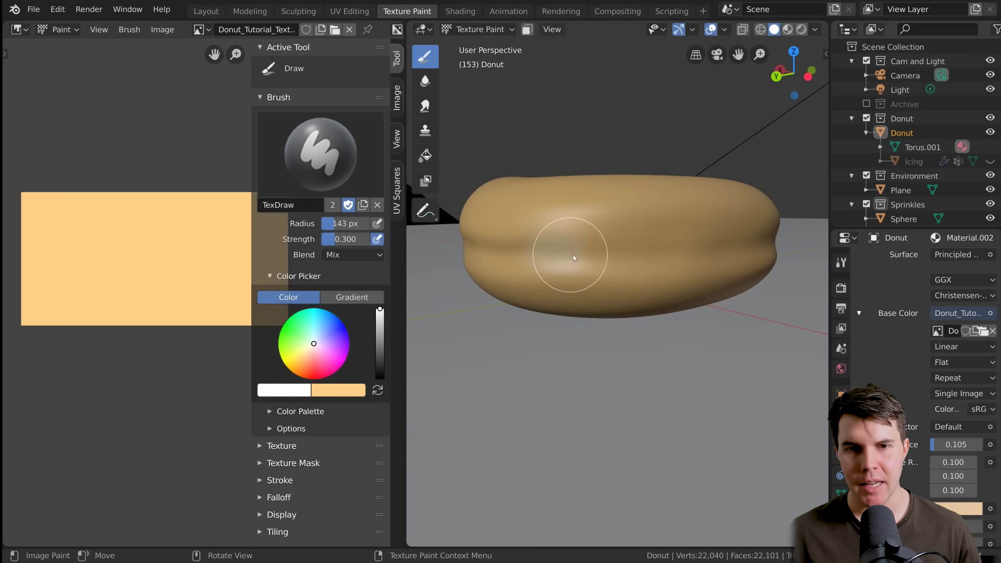
{"action": "mouse_move", "coordinate": [562, 251]}
{"action": "left_mouse_down"}
{"action": "mouse_move", "coordinate": [652, 260]}
{"action": "mouse_move", "coordinate": [563, 250]}
{"action": "mouse_move", "coordinate": [655, 258]}
{"action": "left_mouse_up"}
{"action": "mouse_move", "coordinate": [655, 257]}
{"action": "middle_mouse_down"}
{"action": "mouse_move", "coordinate": [549, 264]}
{"action": "mouse_move", "coordinate": [609, 285]}
{"action": "mouse_move", "coordinate": [596, 266]}
{"action": "mouse_move", "coordinate": [674, 273]}
{"action": "mouse_move", "coordinate": [627, 268]}
{"action": "mouse_move", "coordinate": [624, 253]}
{"action": "middle_mouse_up"}
{"action": "key", "text": "f"}
{"action": "left_click", "coordinate": [605, 252]}
Set the brush radius to 53 px and extend the white band with further strokes on the image texture
{"action": "middle_click_drag", "start_coordinate": [203, 288], "coordinate": [132, 285]}
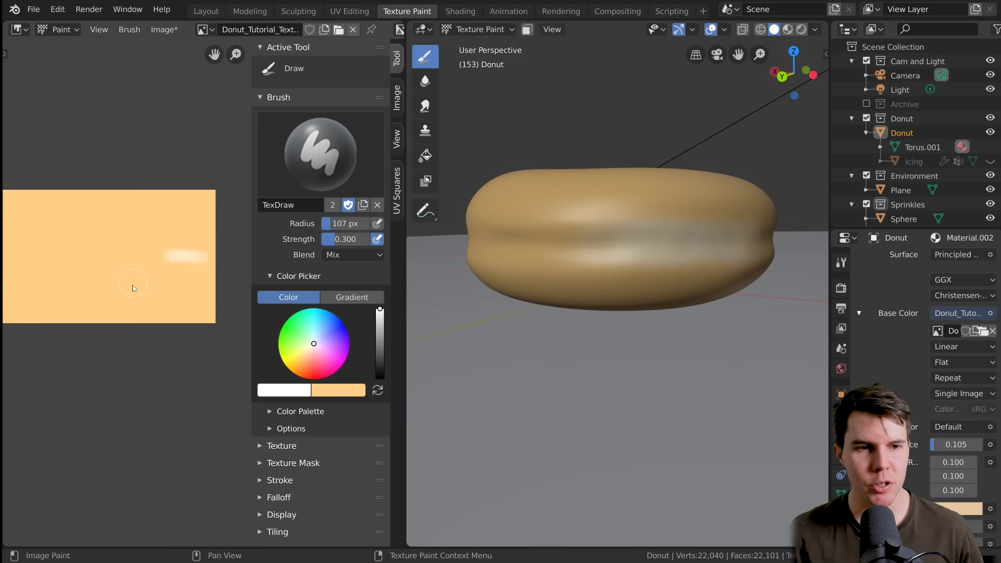
{"action": "scroll", "coordinate": [164, 255], "scroll_direction": "up", "scroll_amount": 3}
{"action": "scroll", "coordinate": [135, 240], "scroll_direction": "down", "scroll_amount": 1}
{"action": "key", "text": "f"}
{"action": "left_click", "coordinate": [130, 234]}
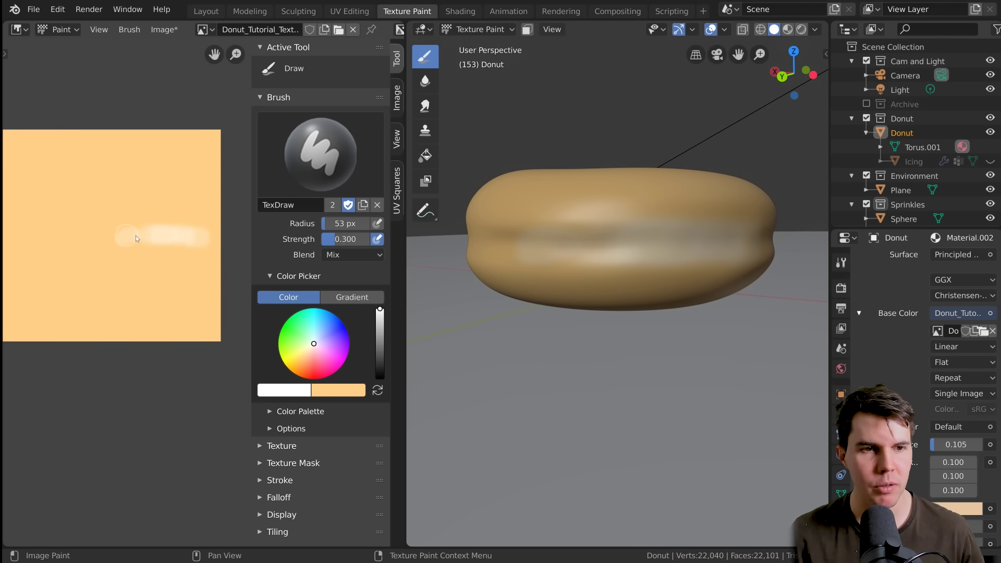
{"action": "middle_click_drag", "start_coordinate": [559, 250], "coordinate": [642, 242]}
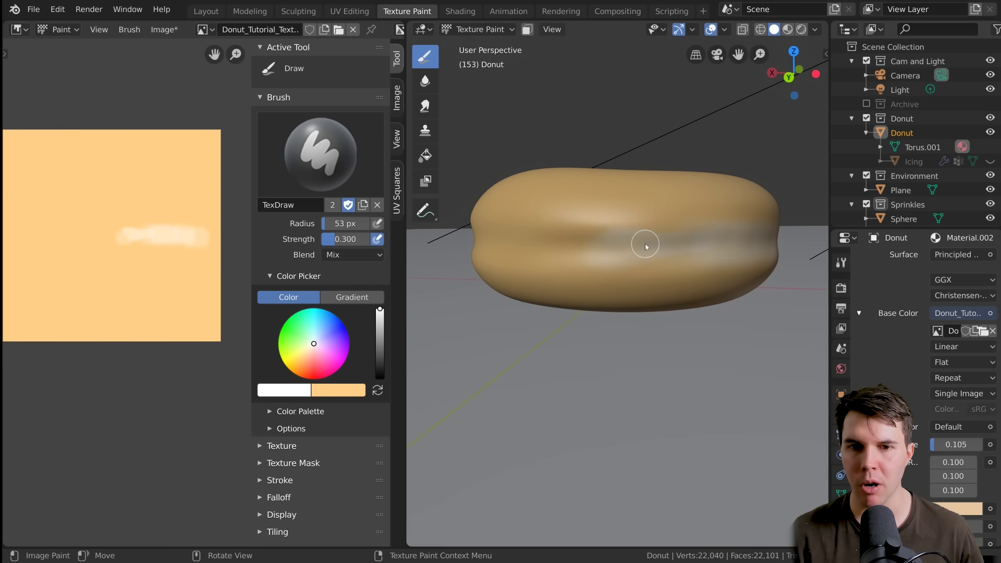
{"action": "left_click", "coordinate": [118, 237]}
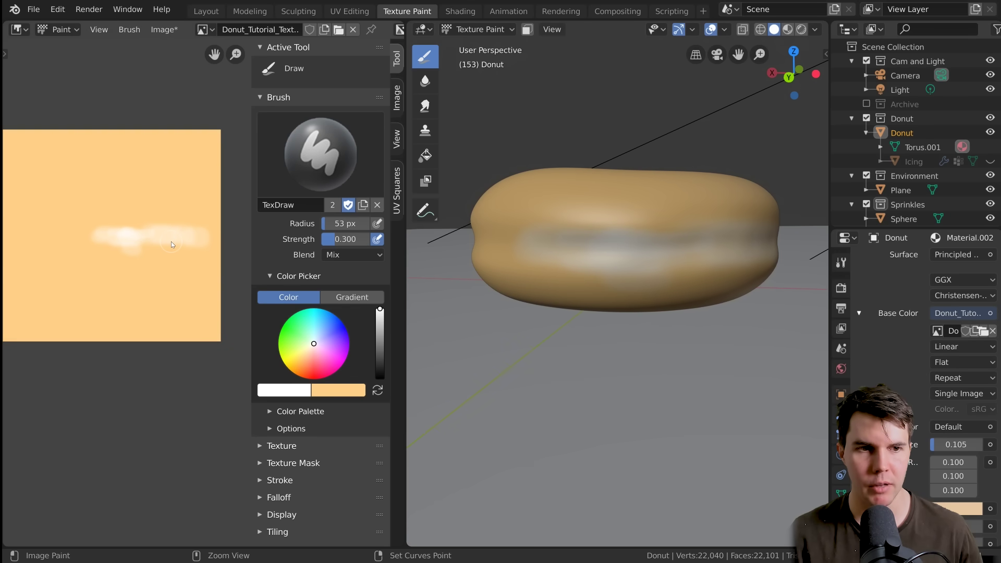
Undo the last strokes on the texture and continue the faint white band along the donut's crease
{"action": "key", "text": "ctrl+z"}
{"action": "key", "text": "ctrl+z"}
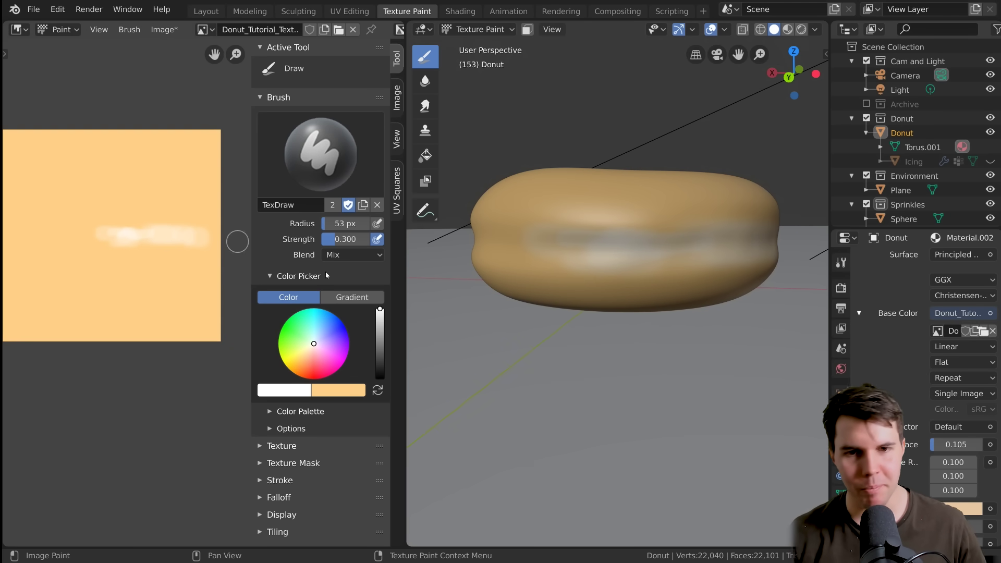
{"action": "scroll", "coordinate": [611, 270], "scroll_direction": "up", "scroll_amount": 3}
{"action": "scroll", "coordinate": [625, 267], "scroll_direction": "down", "scroll_amount": 3}
{"action": "mouse_move", "coordinate": [625, 267]}
{"action": "middle_mouse_down"}
{"action": "mouse_move", "coordinate": [587, 242]}
{"action": "mouse_move", "coordinate": [583, 255]}
{"action": "middle_mouse_up"}
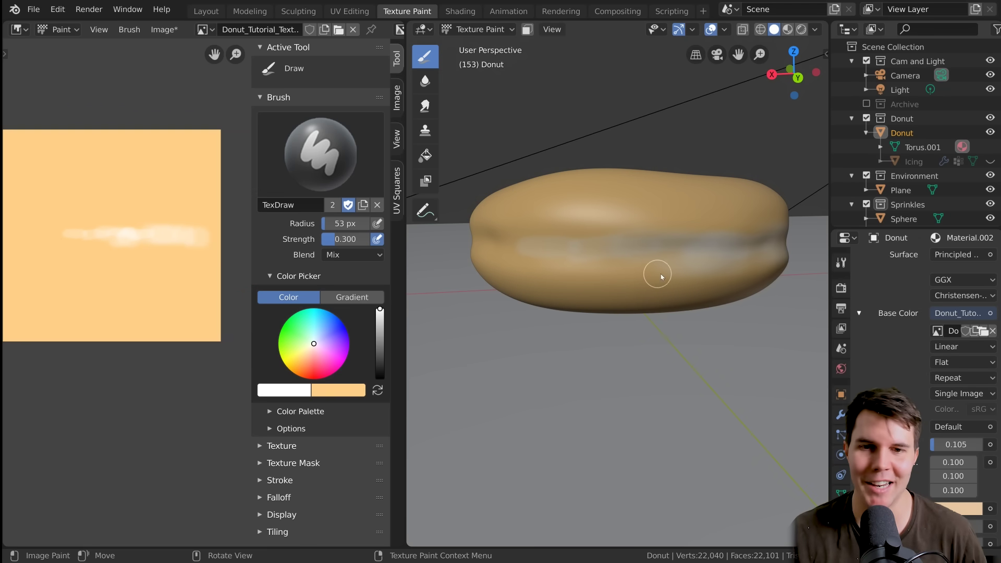
{"action": "middle_click_drag", "start_coordinate": [661, 274], "coordinate": [553, 259]}
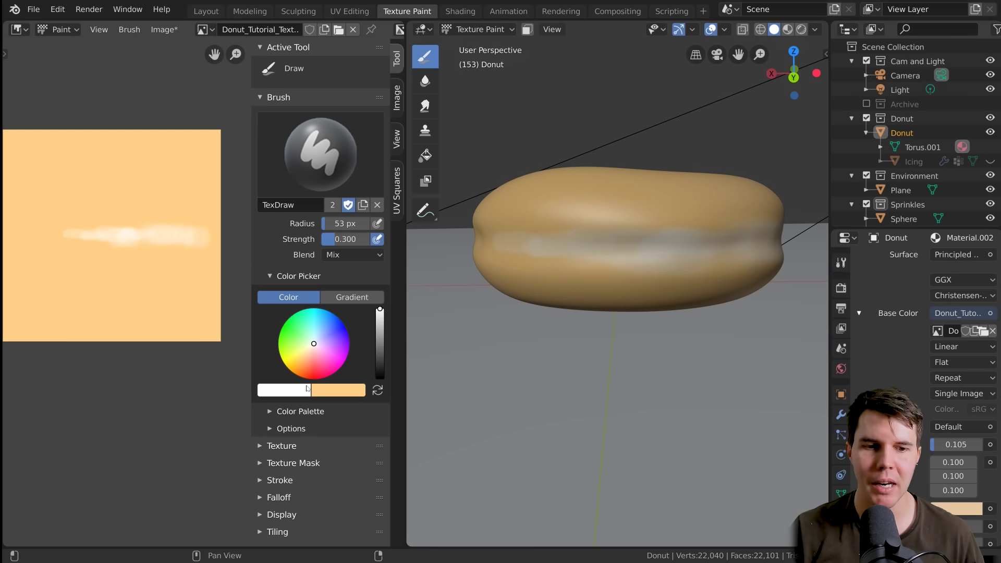
Show the brush's Texture Mask settings and create a new texture for the mask
{"action": "left_click", "coordinate": [318, 461]}
{"action": "scroll", "coordinate": [301, 357], "scroll_direction": "down", "scroll_amount": 8}
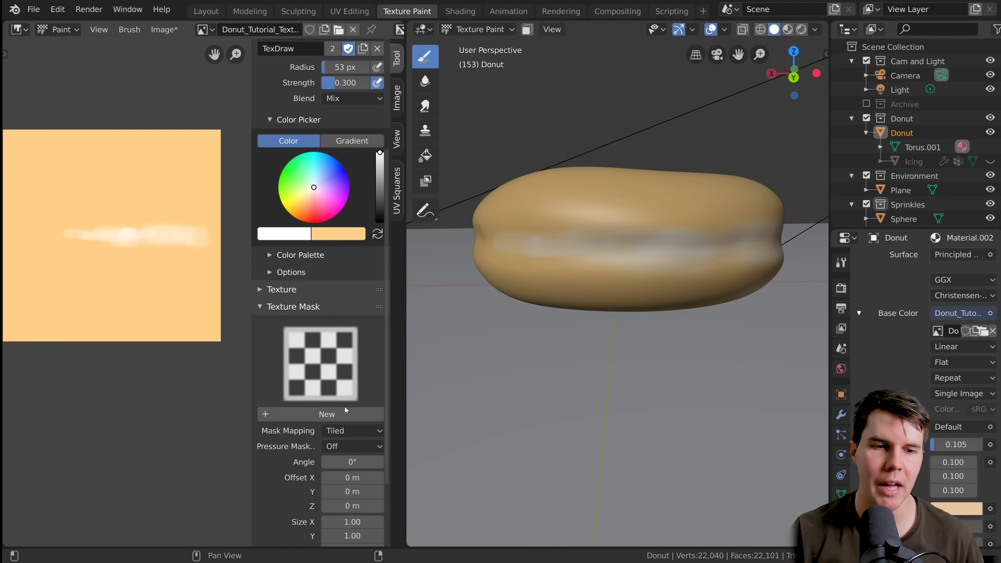
{"action": "scroll", "coordinate": [301, 358], "scroll_direction": "down", "scroll_amount": 2}
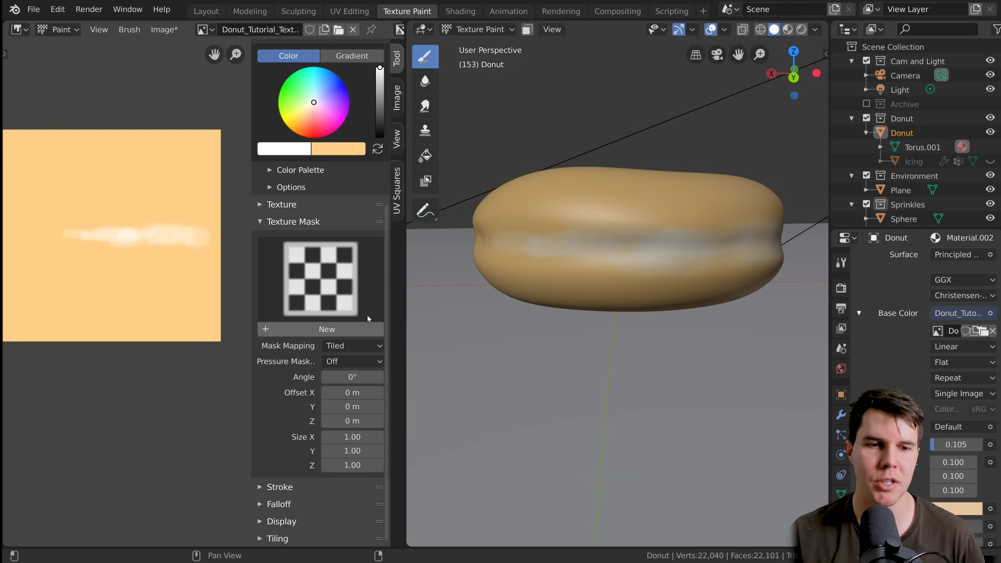
{"action": "left_click", "coordinate": [290, 222]}
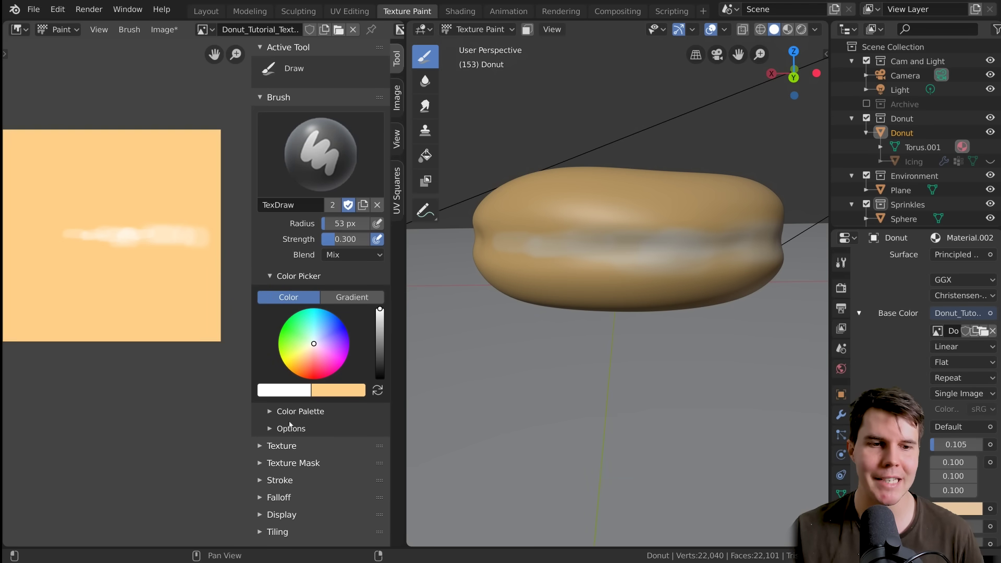
{"action": "left_click", "coordinate": [293, 465]}
{"action": "scroll", "coordinate": [308, 295], "scroll_direction": "down", "scroll_amount": 5}
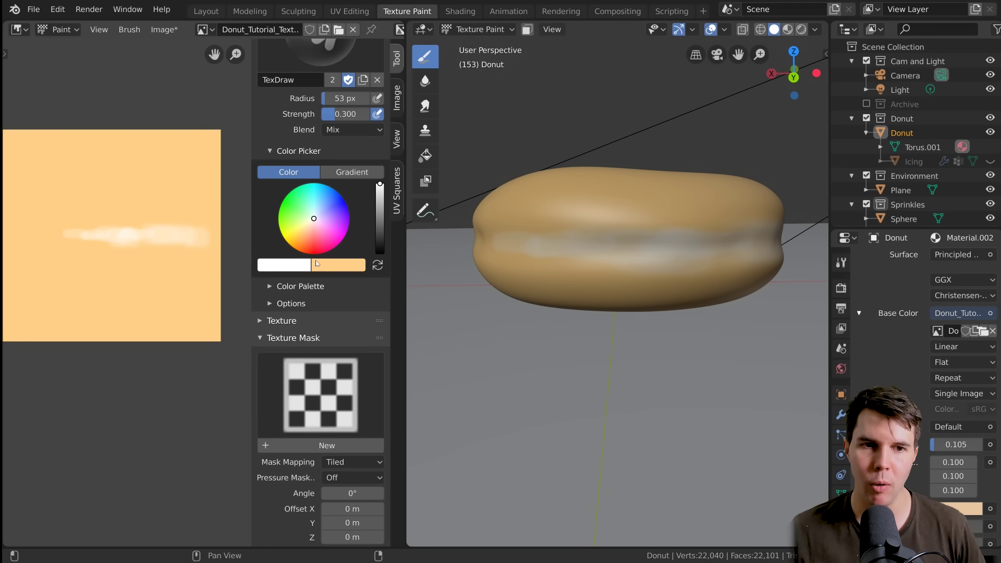
{"action": "left_click", "coordinate": [298, 265]}
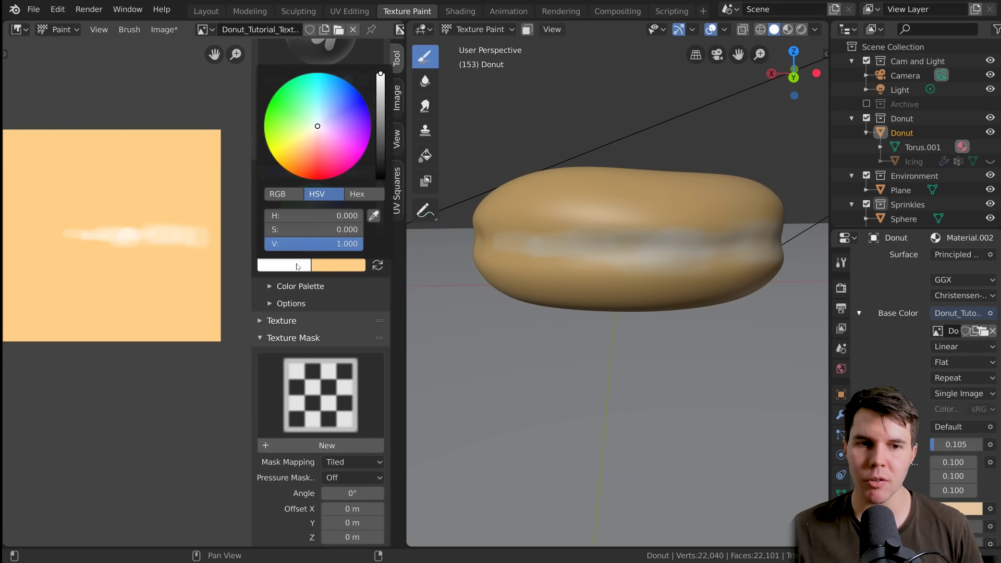
{"action": "left_click", "coordinate": [318, 444]}
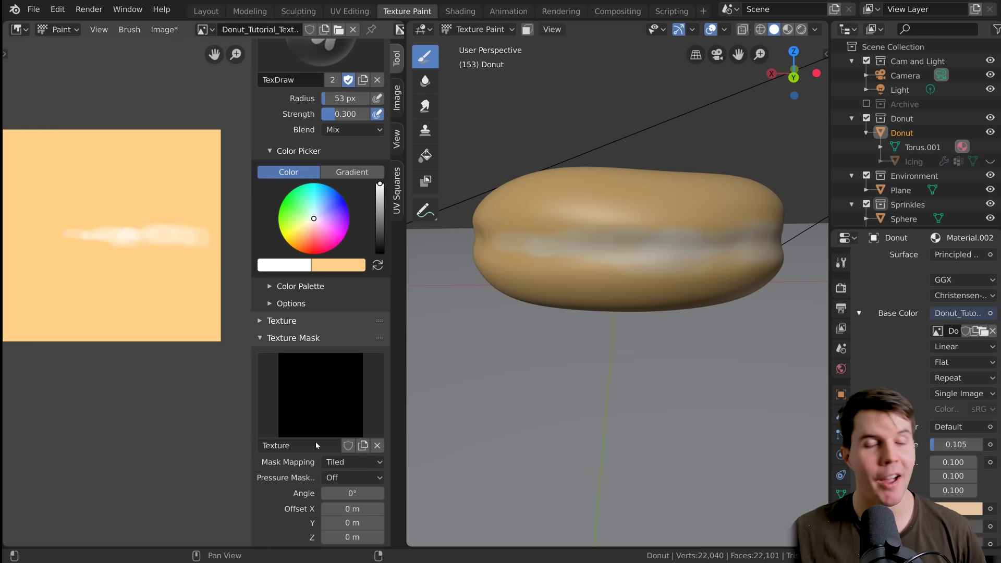
Enlarge the properties editor, display the Brush Mask texture's properties and set the texture type to Clouds
{"action": "scroll", "coordinate": [315, 442], "scroll_direction": "down", "scroll_amount": 3}
{"action": "scroll", "coordinate": [315, 396], "scroll_direction": "down", "scroll_amount": 2}
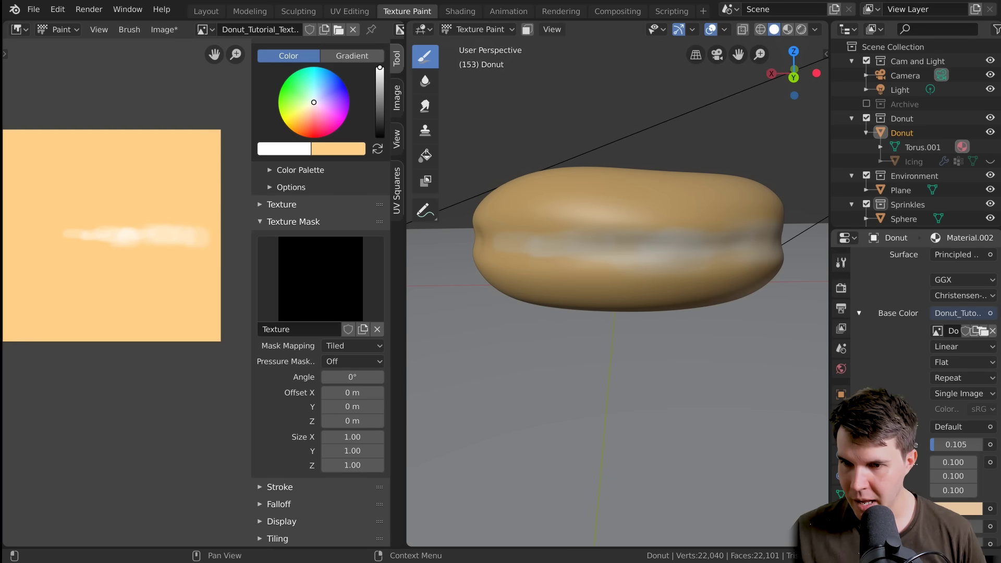
{"action": "scroll", "coordinate": [894, 437], "scroll_direction": "down", "scroll_amount": 8}
{"action": "scroll", "coordinate": [892, 449], "scroll_direction": "up", "scroll_amount": 4}
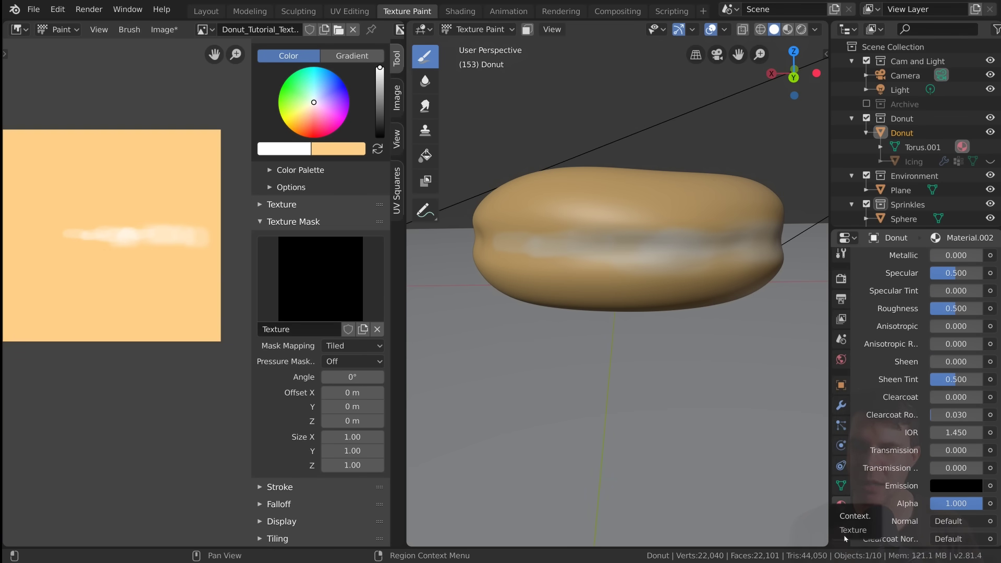
{"action": "left_click", "coordinate": [845, 537]}
{"action": "left_click_drag", "start_coordinate": [893, 227], "coordinate": [893, 98]}
{"action": "left_click", "coordinate": [934, 130]}
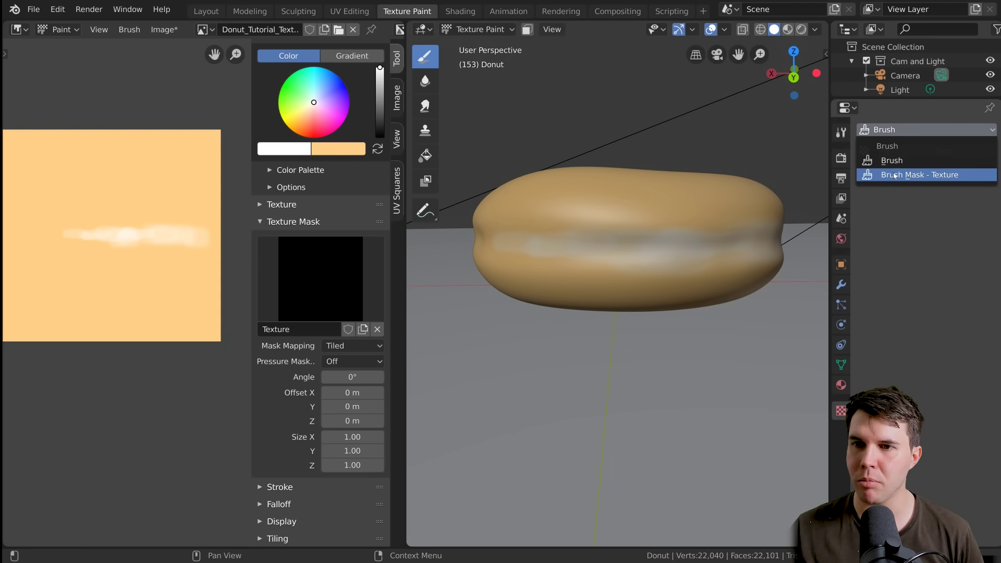
{"action": "left_click", "coordinate": [948, 178]}
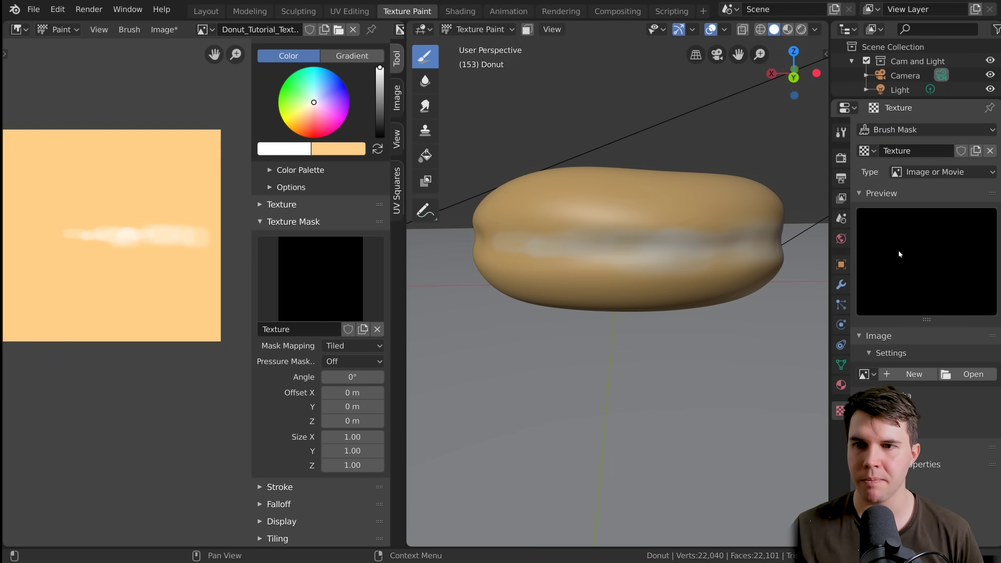
{"action": "left_click", "coordinate": [918, 174]}
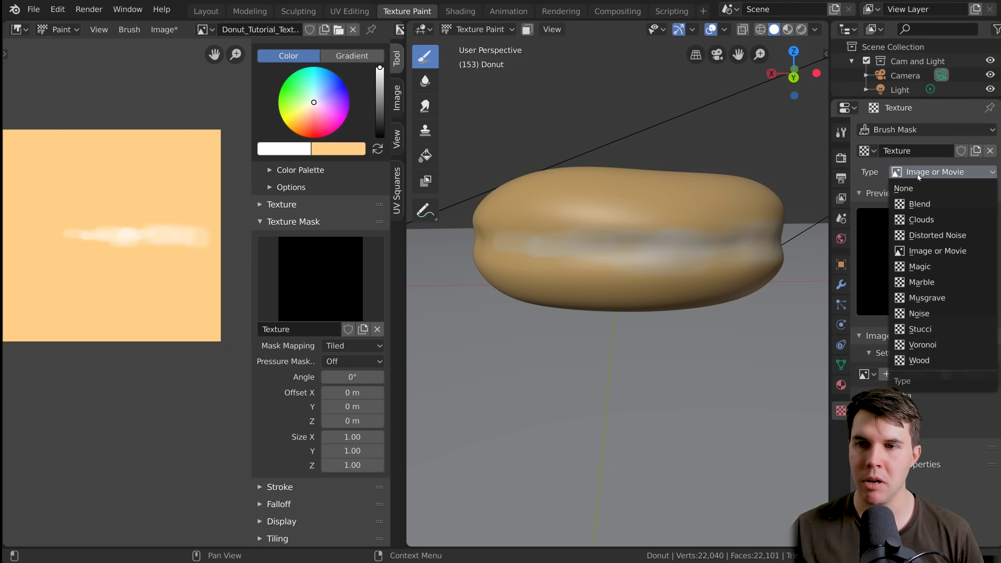
{"action": "left_click", "coordinate": [942, 222]}
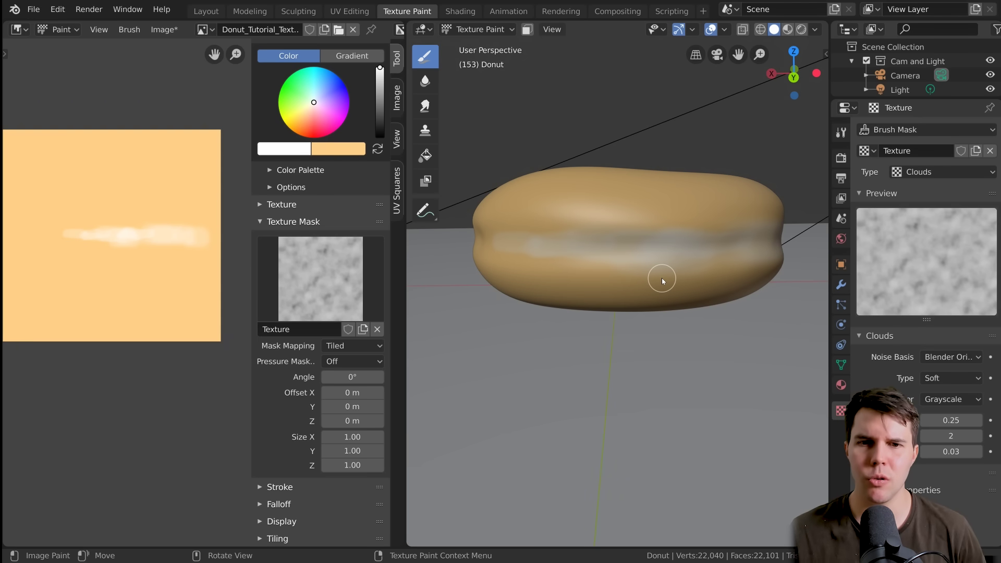
Set the brush radius to 93 px and paint a white cloud-masked stroke on the crease beyond the end of the band
{"action": "mouse_move", "coordinate": [662, 277]}
{"action": "middle_mouse_down"}
{"action": "mouse_move", "coordinate": [608, 277]}
{"action": "mouse_move", "coordinate": [663, 283]}
{"action": "mouse_move", "coordinate": [642, 263]}
{"action": "middle_mouse_up"}
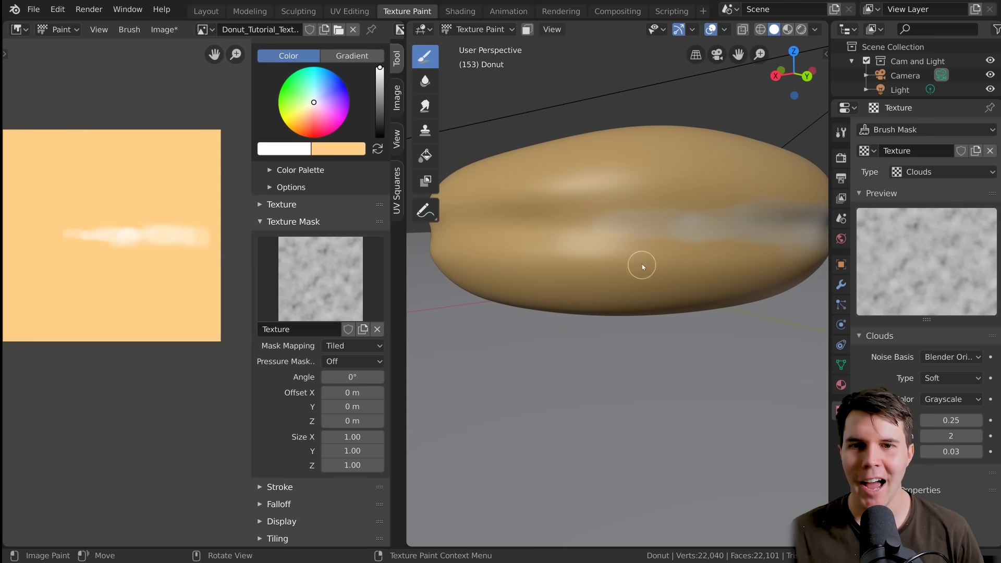
{"action": "key", "text": "f"}
{"action": "left_click", "coordinate": [621, 234]}
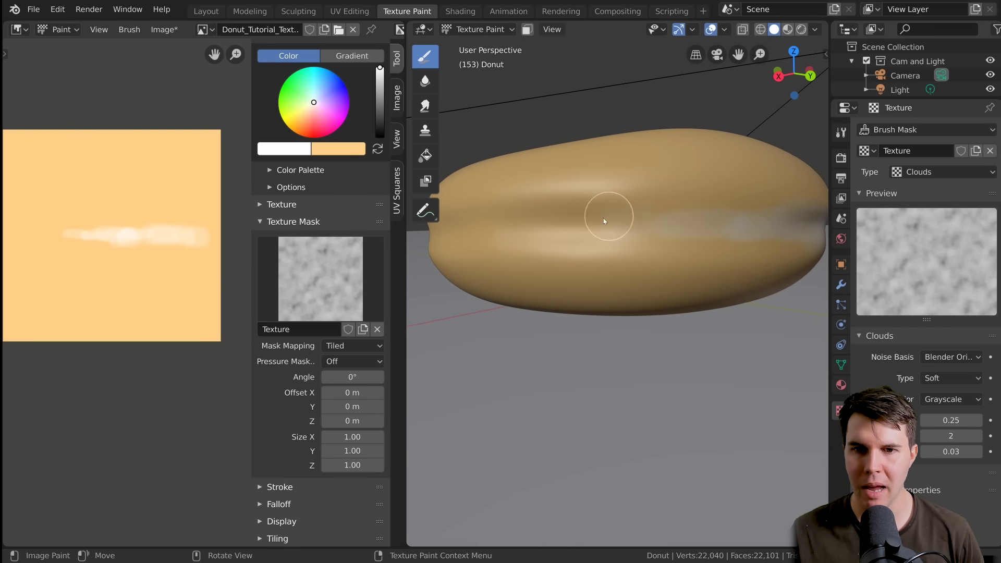
{"action": "scroll", "coordinate": [654, 214], "scroll_direction": "up", "scroll_amount": 2}
{"action": "scroll", "coordinate": [698, 177], "scroll_direction": "down", "scroll_amount": 3}
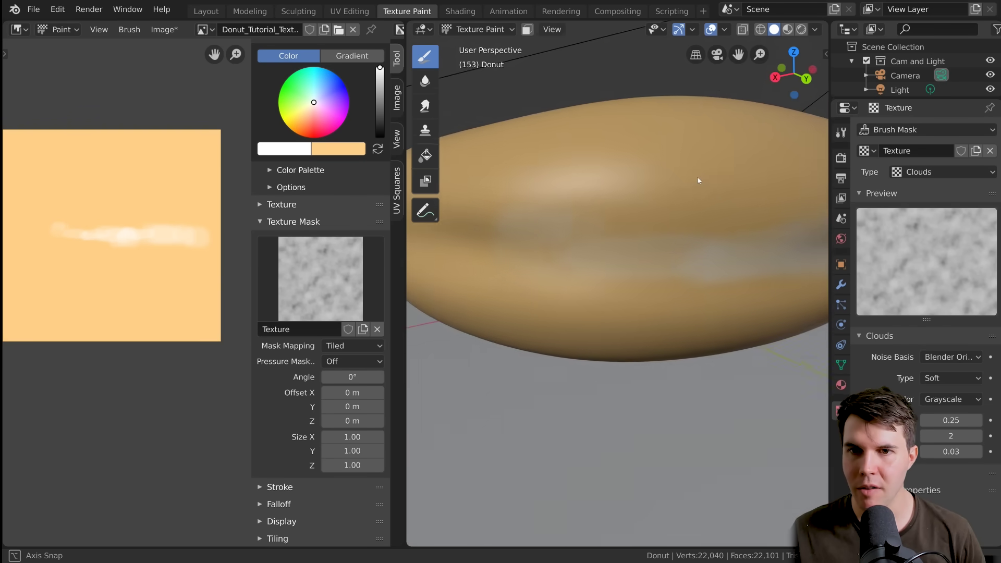
{"action": "scroll", "coordinate": [338, 210], "scroll_direction": "up", "scroll_amount": 3}
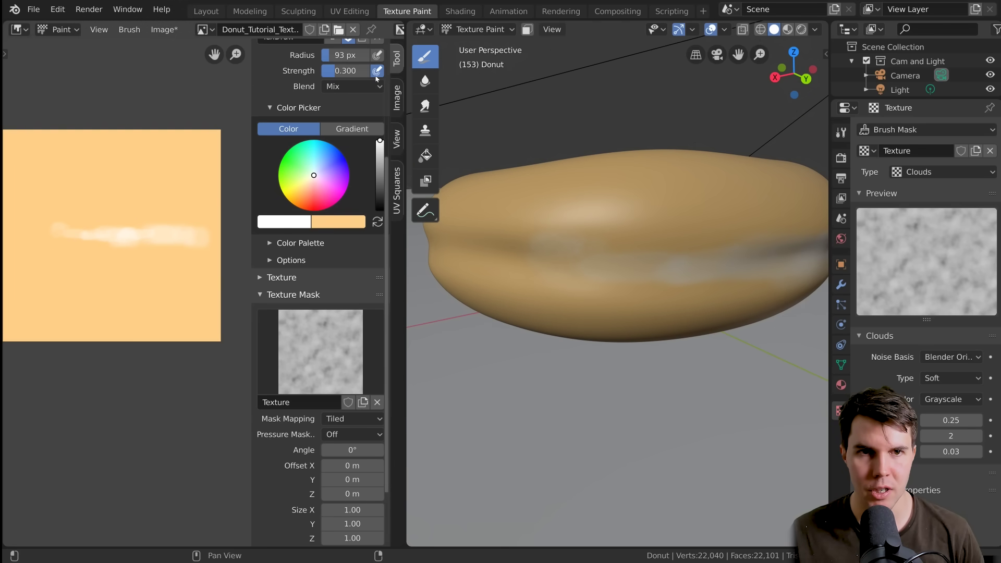
Set the brush strength to 1.000 and test the cloud mask with a white patch above the donut's crease
{"action": "left_click_drag", "start_coordinate": [342, 71], "coordinate": [386, 71]}
{"action": "left_click_drag", "start_coordinate": [584, 183], "coordinate": [712, 214]}
{"action": "middle_click_drag", "start_coordinate": [729, 234], "coordinate": [646, 240]}
{"action": "left_click_drag", "start_coordinate": [679, 230], "coordinate": [703, 241]}
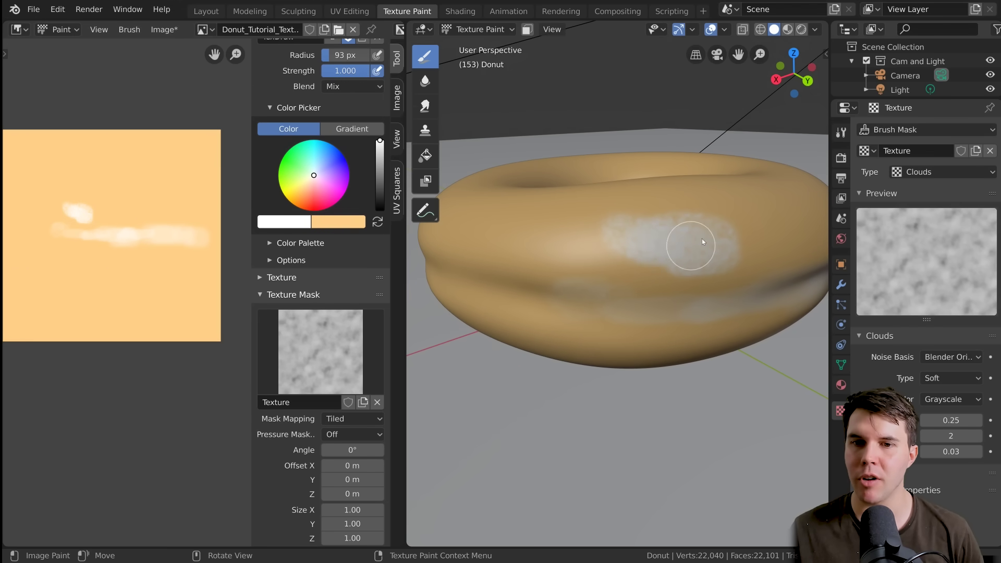
{"action": "scroll", "coordinate": [722, 261], "scroll_direction": "up", "scroll_amount": 3}
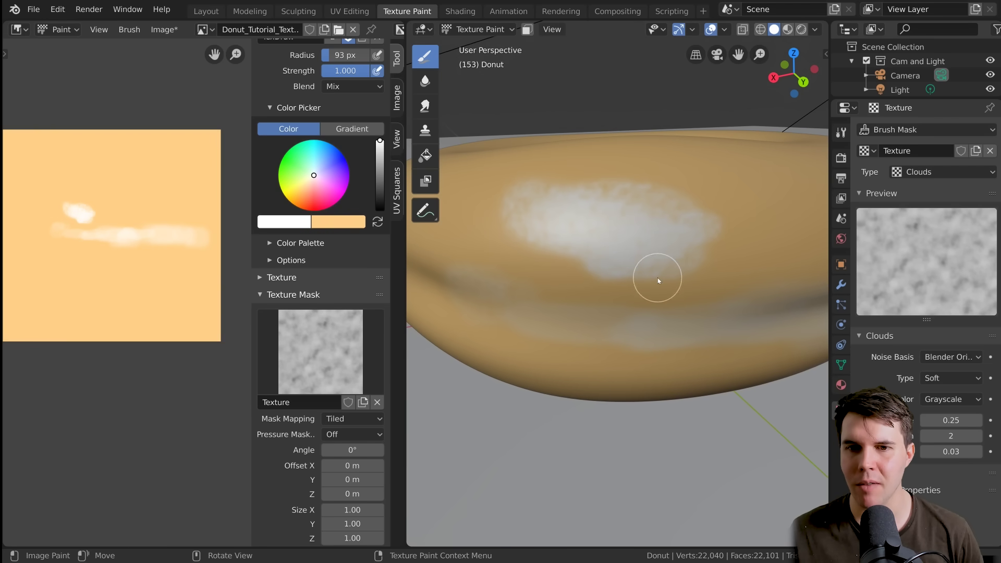
Paint over the test patch above the crease once more and undo the test strokes
{"action": "middle_click_drag", "start_coordinate": [658, 280], "coordinate": [689, 277]}
{"action": "left_click_drag", "start_coordinate": [700, 191], "coordinate": [748, 214]}
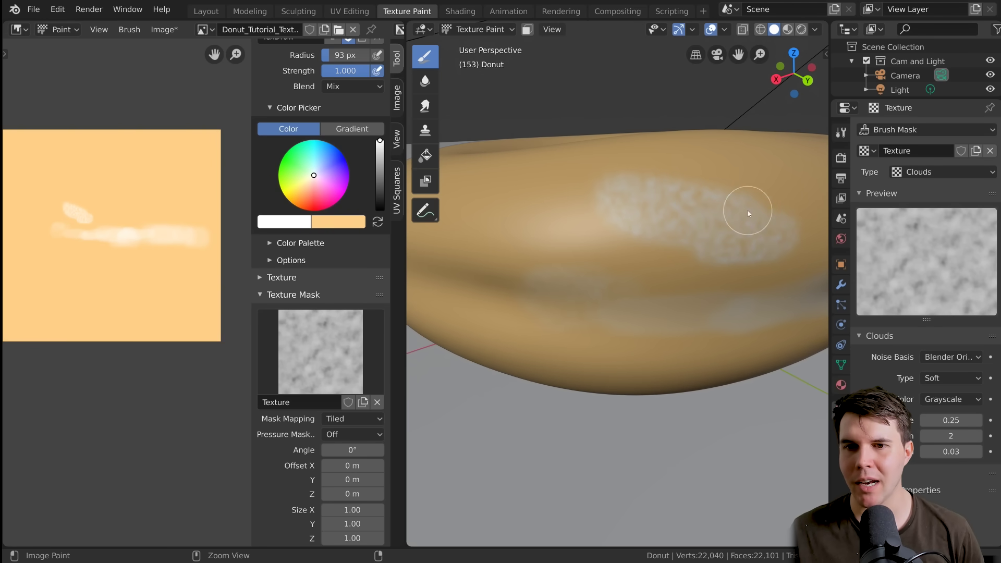
{"action": "key", "text": "ctrl+z"}
{"action": "key", "text": "ctrl+z"}
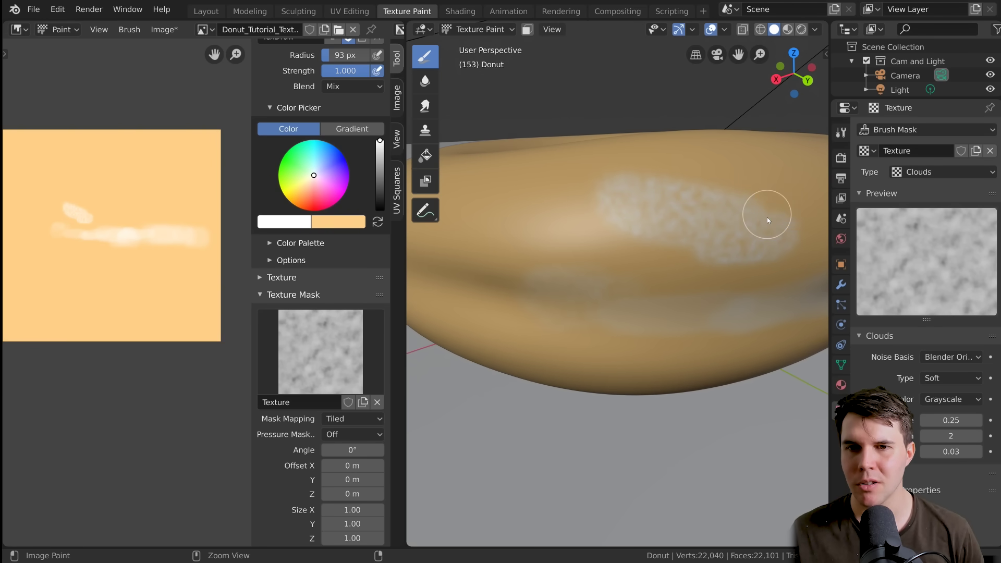
Set the texture mask's mapping to Random and test it with white dabs above the donut's crease
{"action": "left_click", "coordinate": [336, 419]}
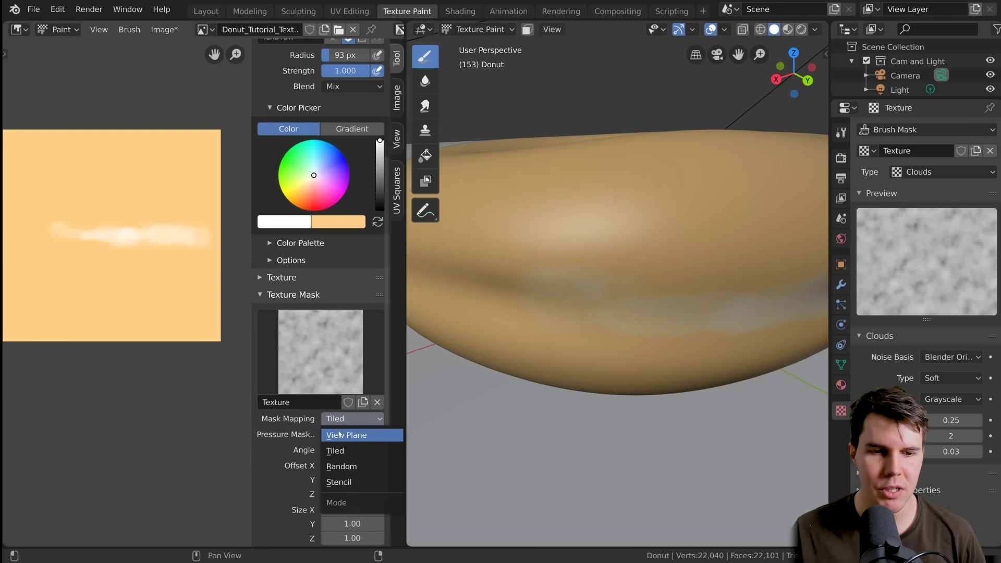
{"action": "left_click", "coordinate": [329, 467]}
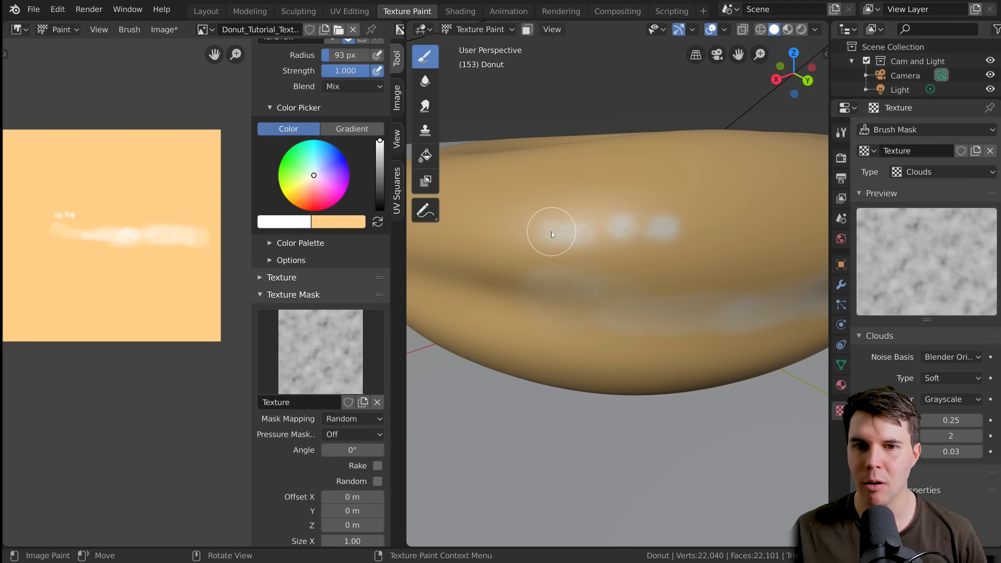
{"action": "mouse_move", "coordinate": [552, 231]}
{"action": "left_mouse_down", "text": "ctrl"}
{"action": "mouse_move", "coordinate": [681, 222]}
{"action": "mouse_move", "coordinate": [698, 246]}
{"action": "left_mouse_up", "text": "ctrl"}
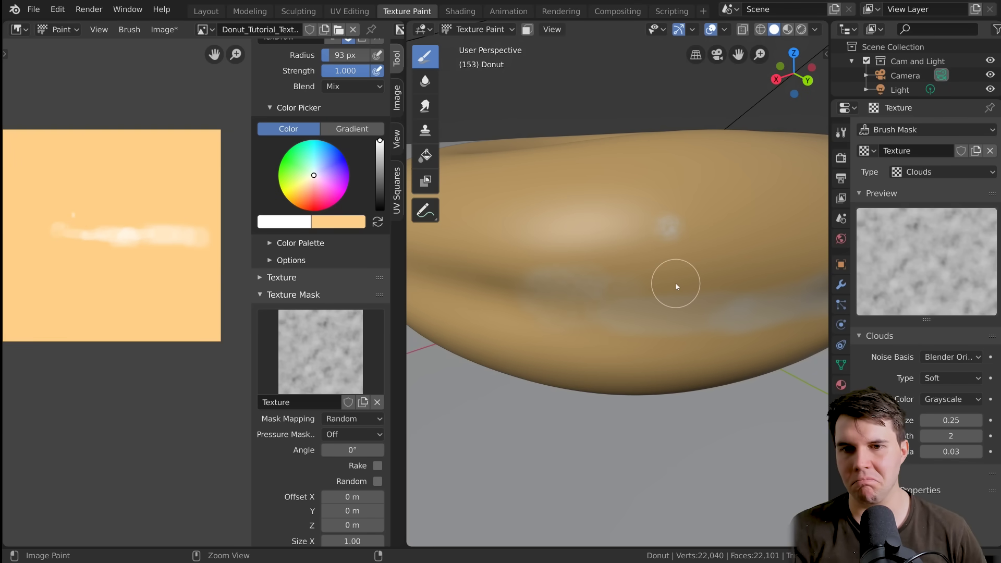
Paint a white stroke over the band on the donut's crease and set the brush strength to 0.300
{"action": "middle_click_drag", "start_coordinate": [675, 284], "coordinate": [671, 264], "text": "ctrl"}
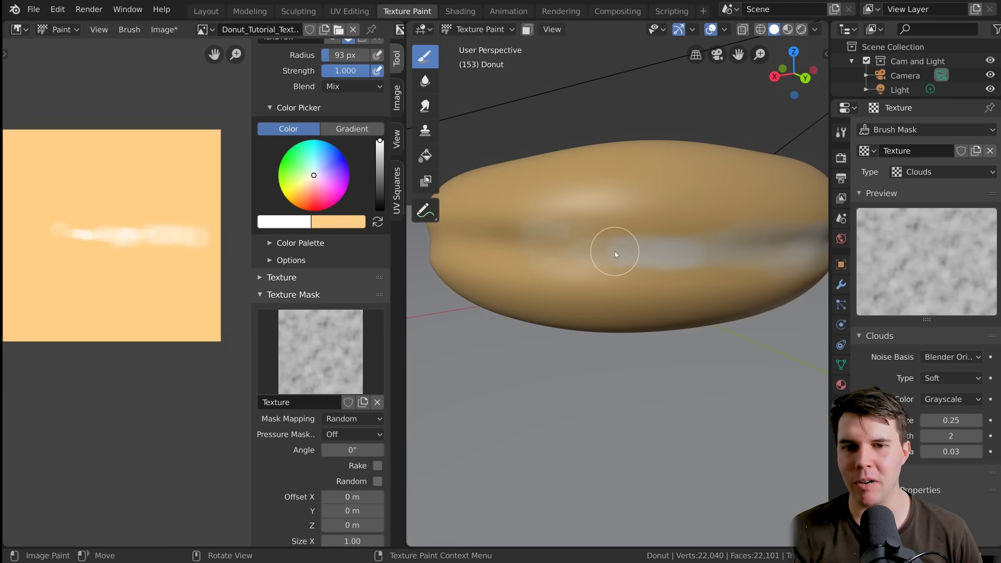
{"action": "scroll", "coordinate": [340, 299], "scroll_direction": "up", "scroll_amount": 2}
{"action": "left_click_drag", "start_coordinate": [365, 112], "coordinate": [337, 112]}
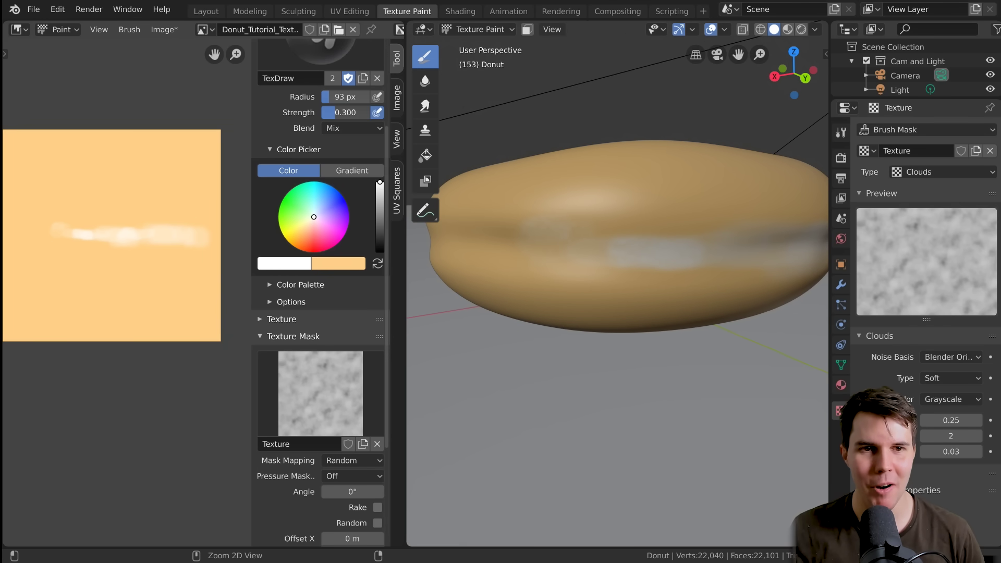
Test a white dab on the donut's crease band, undo it and set the Clouds mask texture's size to 0.65
{"action": "middle_click_drag", "start_coordinate": [555, 247], "coordinate": [649, 213]}
{"action": "mouse_move", "coordinate": [584, 212]}
{"action": "left_mouse_down"}
{"action": "mouse_move", "coordinate": [649, 189]}
{"action": "mouse_move", "coordinate": [589, 211]}
{"action": "left_mouse_up"}
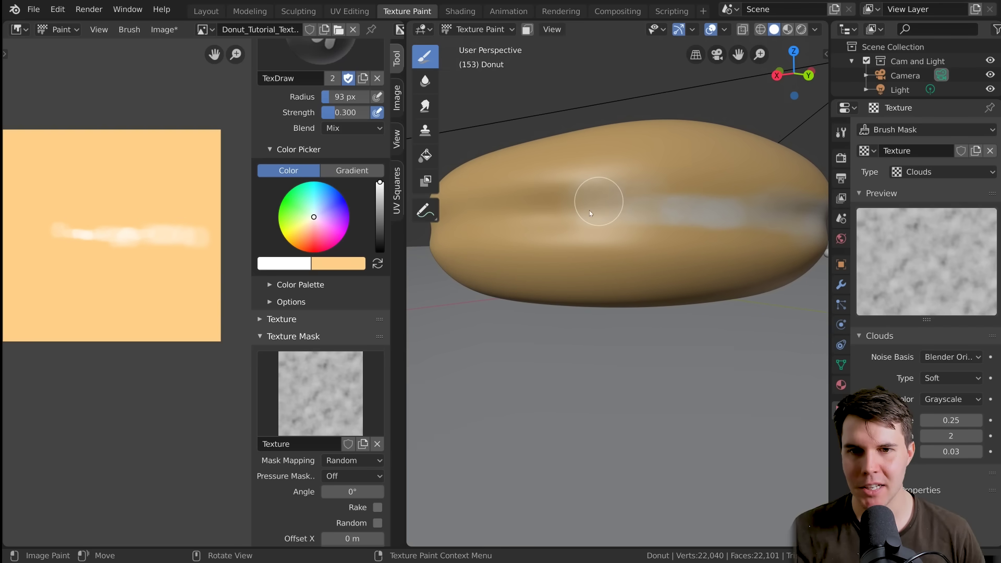
{"action": "key", "text": "ctrl+z"}
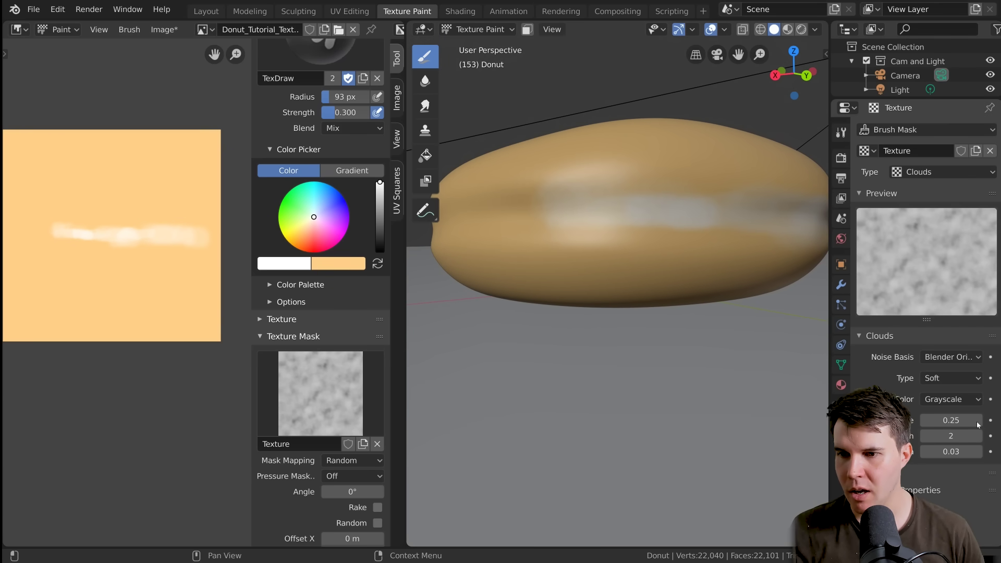
{"action": "left_click_drag", "start_coordinate": [964, 420], "coordinate": [987, 420]}
Set the brush radius to 154 px and extend the white band farther along the donut's crease
{"action": "middle_click_drag", "start_coordinate": [620, 250], "coordinate": [644, 261]}
{"action": "key", "text": "f"}
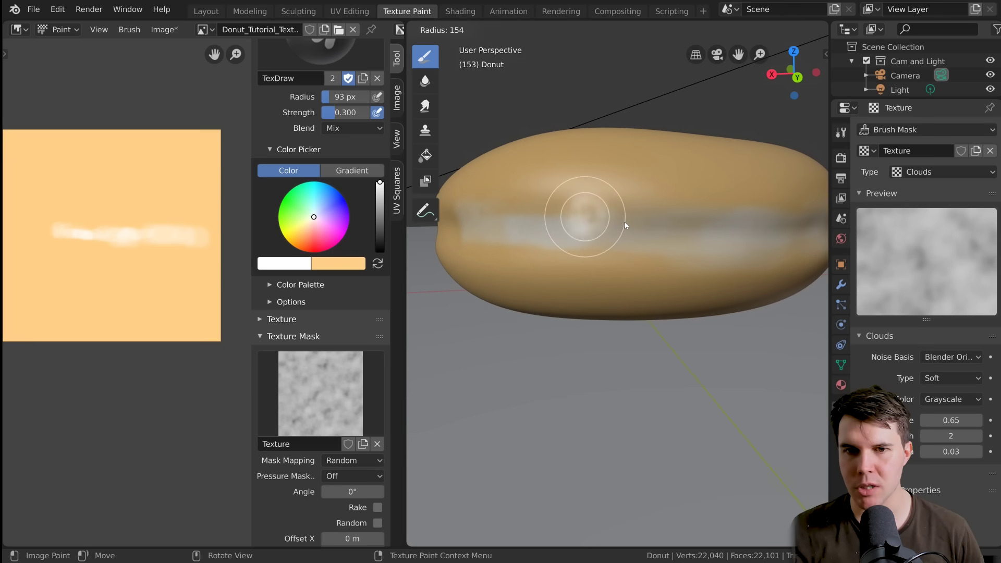
{"action": "left_click", "coordinate": [625, 222]}
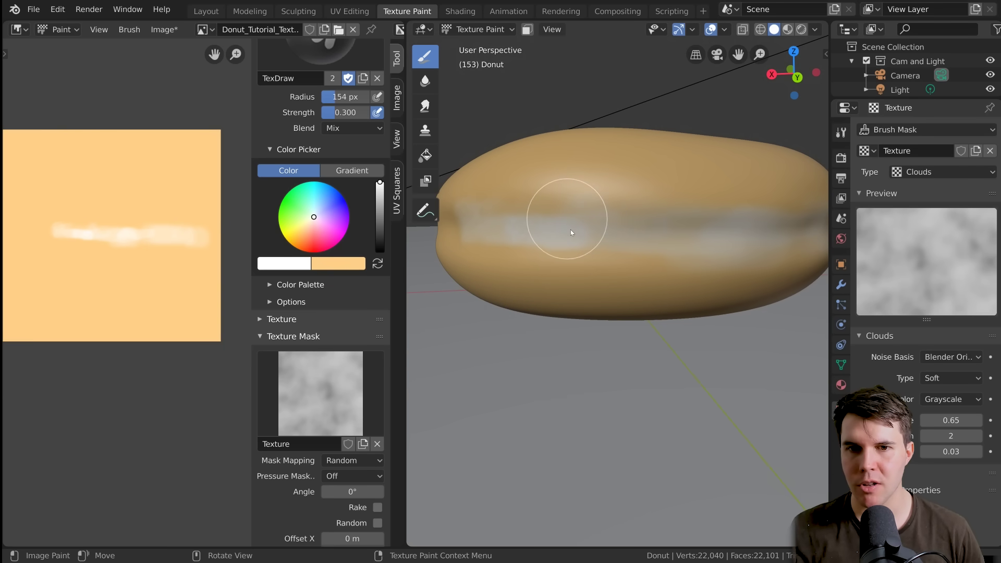
{"action": "mouse_move", "coordinate": [570, 229]}
{"action": "middle_mouse_down"}
{"action": "mouse_move", "coordinate": [684, 236]}
{"action": "mouse_move", "coordinate": [518, 236]}
{"action": "middle_mouse_up"}
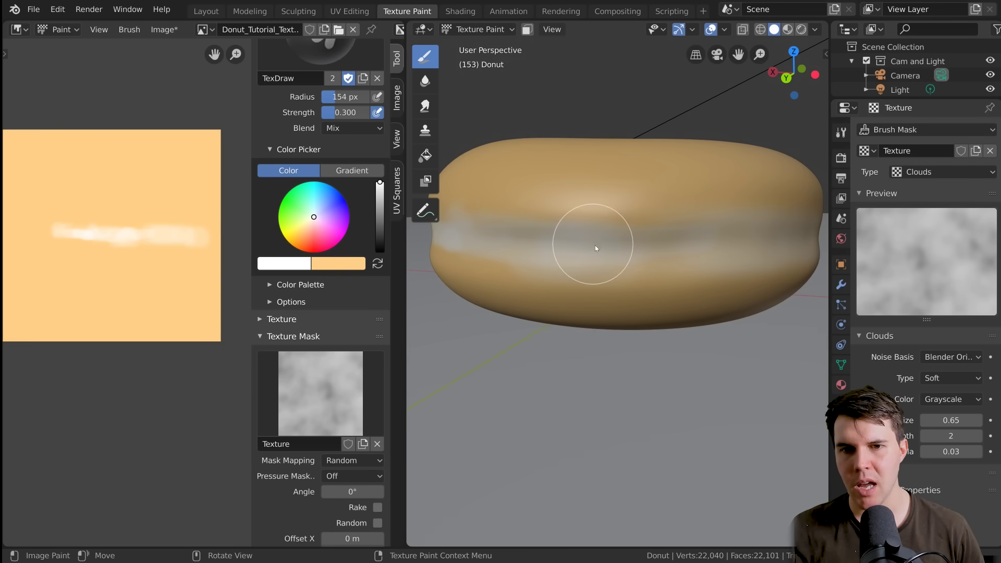
{"action": "scroll", "coordinate": [705, 247], "scroll_direction": "down", "scroll_amount": 3}
{"action": "middle_click_drag", "start_coordinate": [596, 245], "coordinate": [621, 268]}
{"action": "scroll", "coordinate": [571, 265], "scroll_direction": "up", "scroll_amount": 4}
{"action": "scroll", "coordinate": [676, 248], "scroll_direction": "down", "scroll_amount": 4}
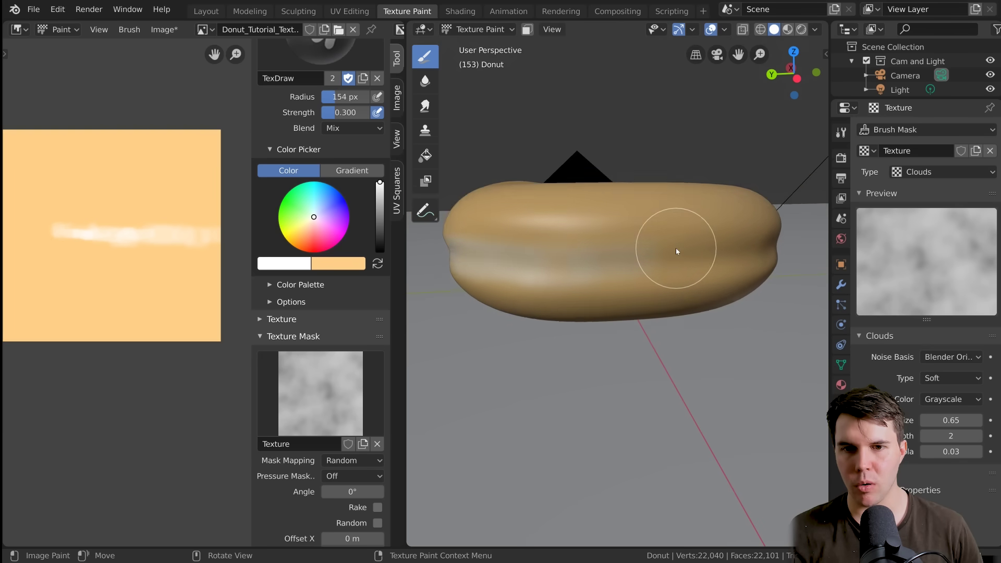
{"action": "scroll", "coordinate": [654, 258], "scroll_direction": "up", "scroll_amount": 3}
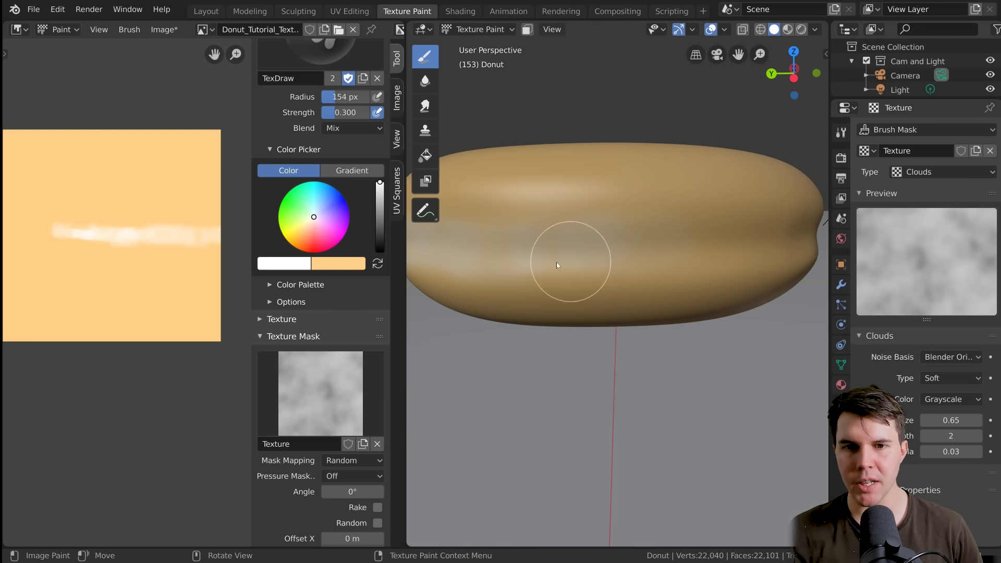
Set the brush radius to 64 px and paint a test stroke above the band, running off the flat texture image's edge
{"action": "scroll", "coordinate": [167, 283], "scroll_direction": "down", "scroll_amount": 1}
{"action": "scroll", "coordinate": [166, 283], "scroll_direction": "up", "scroll_amount": 3}
{"action": "scroll", "coordinate": [240, 276], "scroll_direction": "down", "scroll_amount": 3}
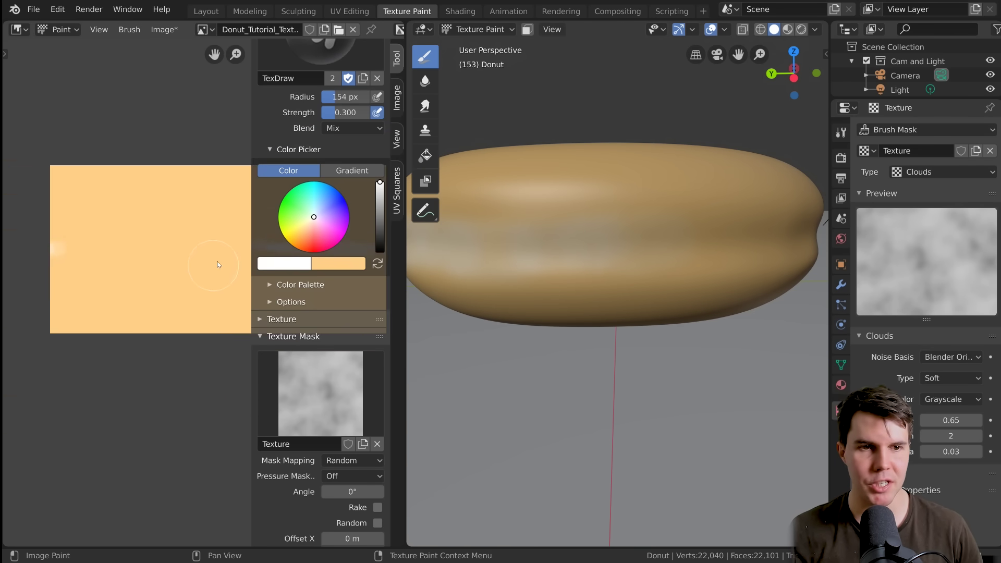
{"action": "scroll", "coordinate": [112, 272], "scroll_direction": "up", "scroll_amount": 4}
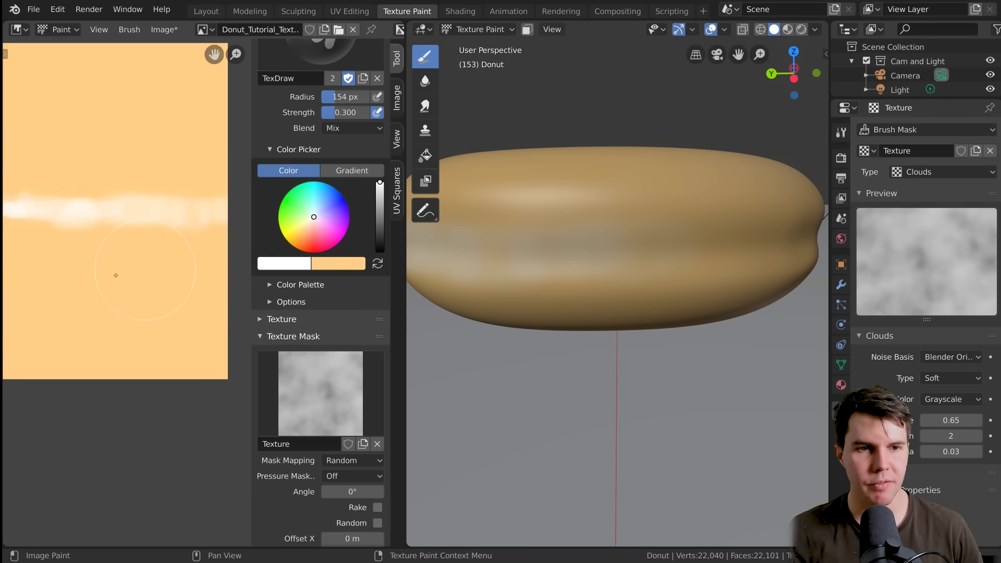
{"action": "middle_click_drag", "start_coordinate": [136, 212], "coordinate": [164, 239]}
{"action": "key", "text": "f"}
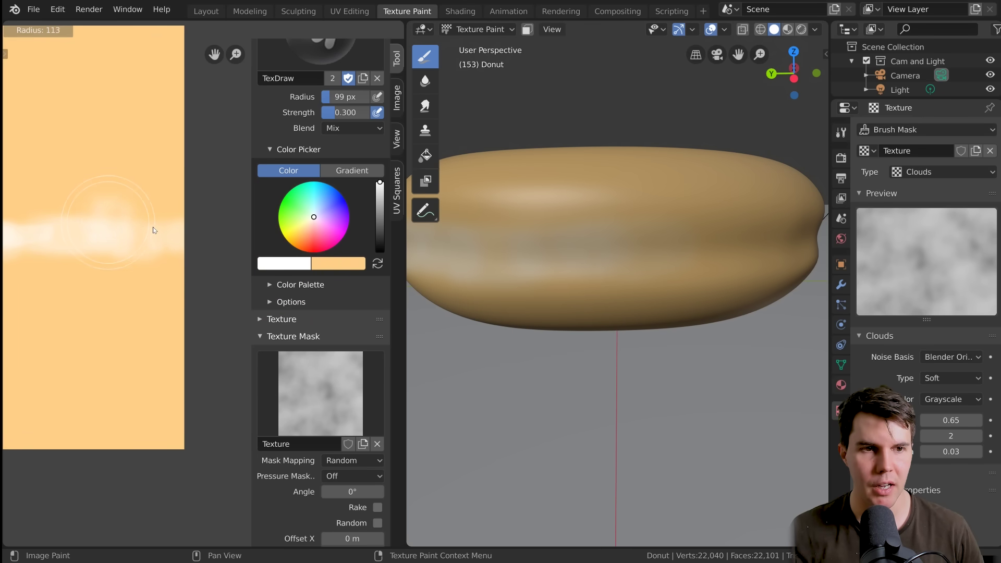
{"action": "left_click_drag", "start_coordinate": [132, 184], "coordinate": [259, 189]}
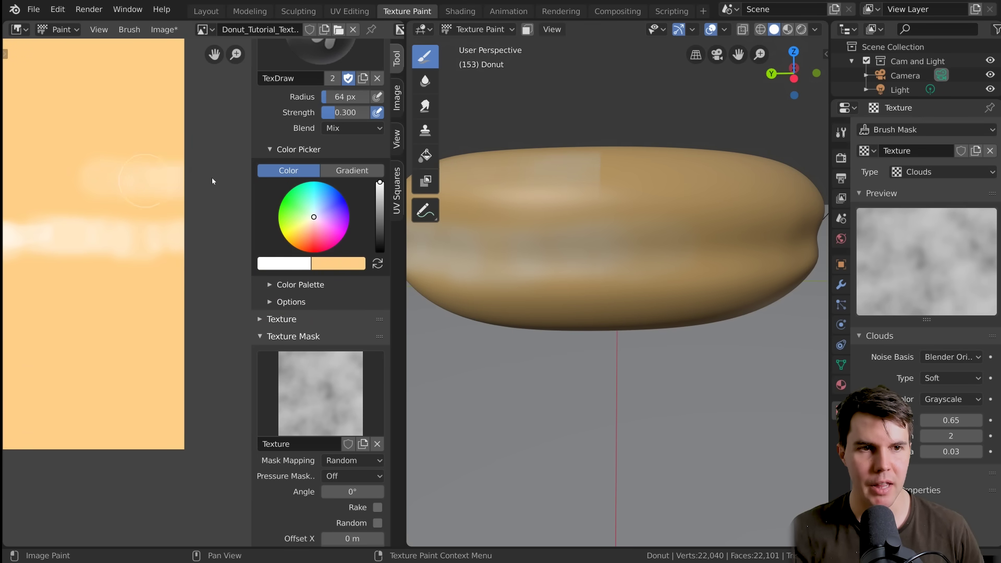
Examine how the test stroke at the texture image's edge meets the UV seam on the donut
{"action": "middle_click_drag", "start_coordinate": [521, 172], "coordinate": [576, 213]}
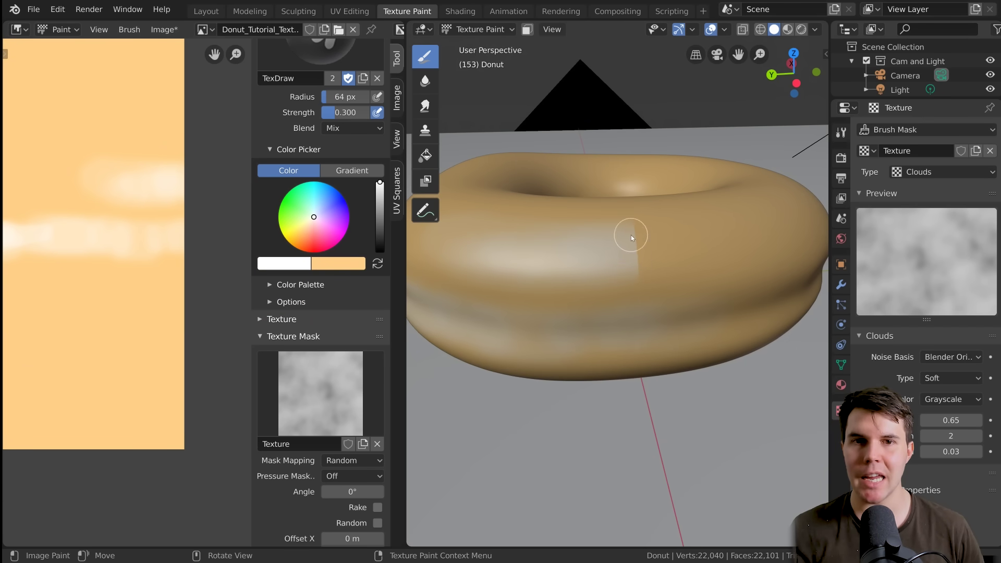
{"action": "scroll", "coordinate": [627, 277], "scroll_direction": "down", "scroll_amount": 3}
{"action": "scroll", "coordinate": [133, 269], "scroll_direction": "down", "scroll_amount": 2}
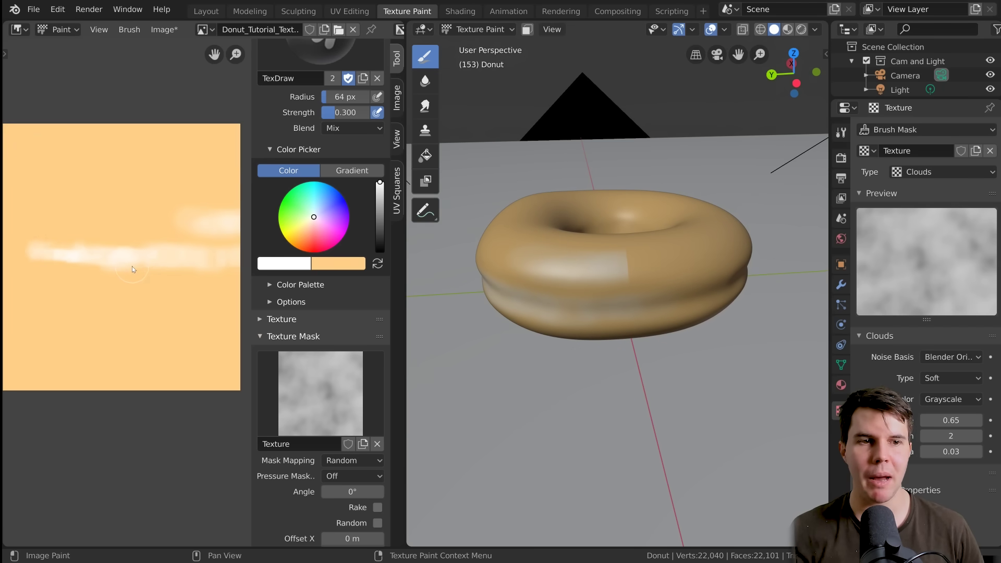
{"action": "scroll", "coordinate": [132, 269], "scroll_direction": "down", "scroll_amount": 3}
{"action": "key", "text": "n"}
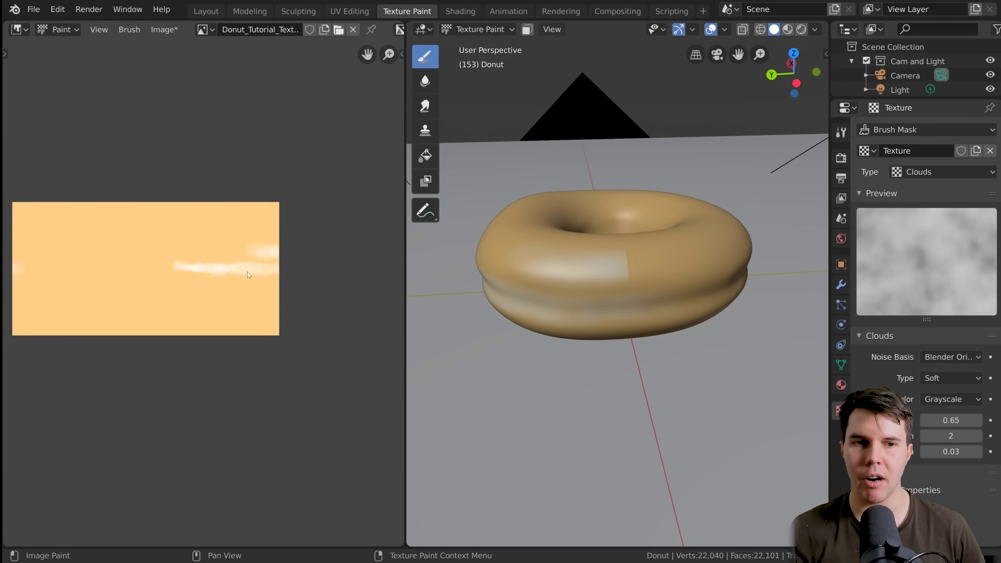
{"action": "scroll", "coordinate": [219, 259], "scroll_direction": "up", "scroll_amount": 4}
{"action": "mouse_move", "coordinate": [553, 251]}
{"action": "middle_mouse_down"}
{"action": "mouse_move", "coordinate": [596, 248]}
{"action": "mouse_move", "coordinate": [643, 264]}
{"action": "middle_mouse_up"}
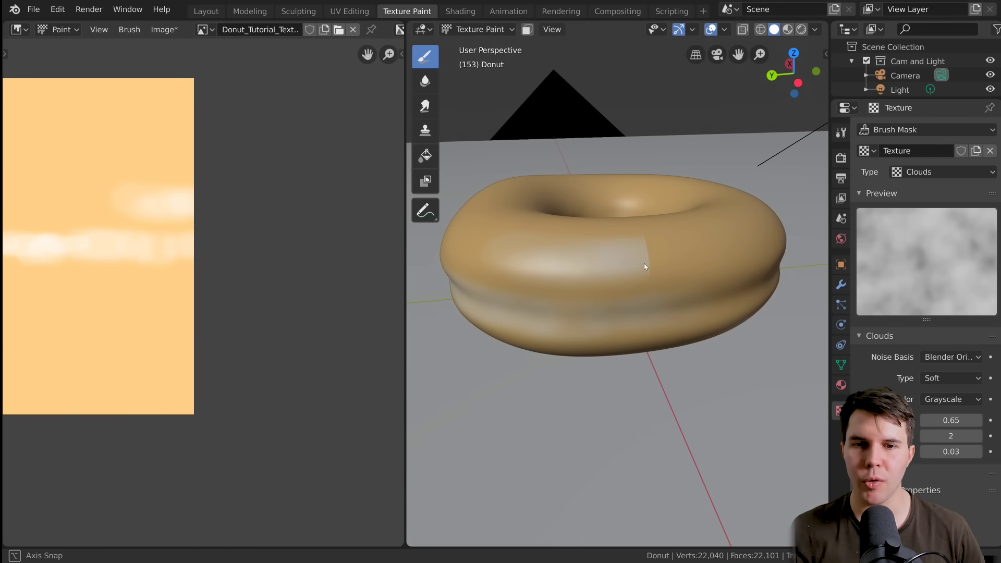
{"action": "scroll", "coordinate": [231, 261], "scroll_direction": "down", "scroll_amount": 2}
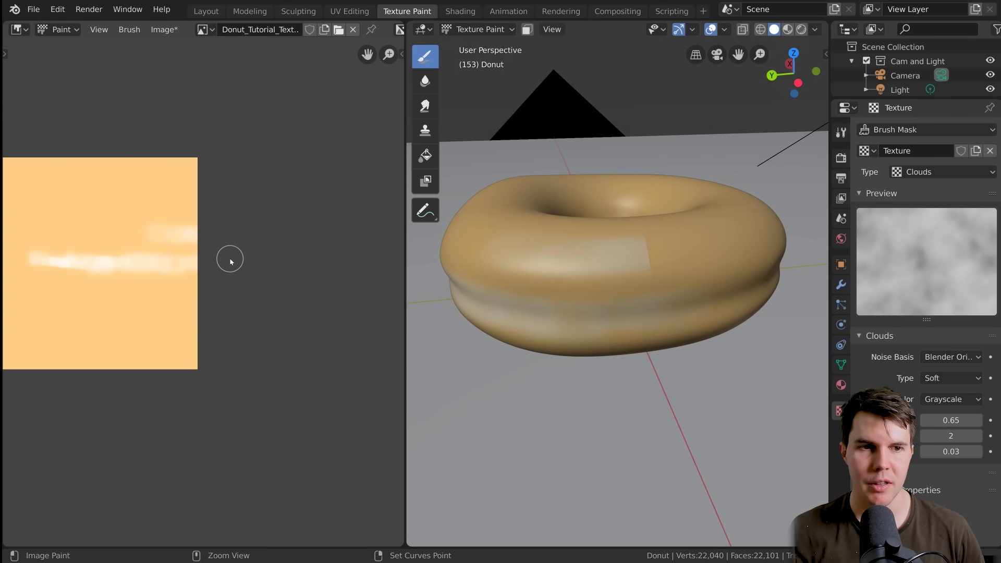
Undo the image-edge stroke and test a white stroke painted directly on the donut across the UV seam
{"action": "mouse_move", "coordinate": [626, 253]}
{"action": "middle_mouse_down"}
{"action": "mouse_move", "coordinate": [619, 245]}
{"action": "mouse_move", "coordinate": [636, 266]}
{"action": "middle_mouse_up"}
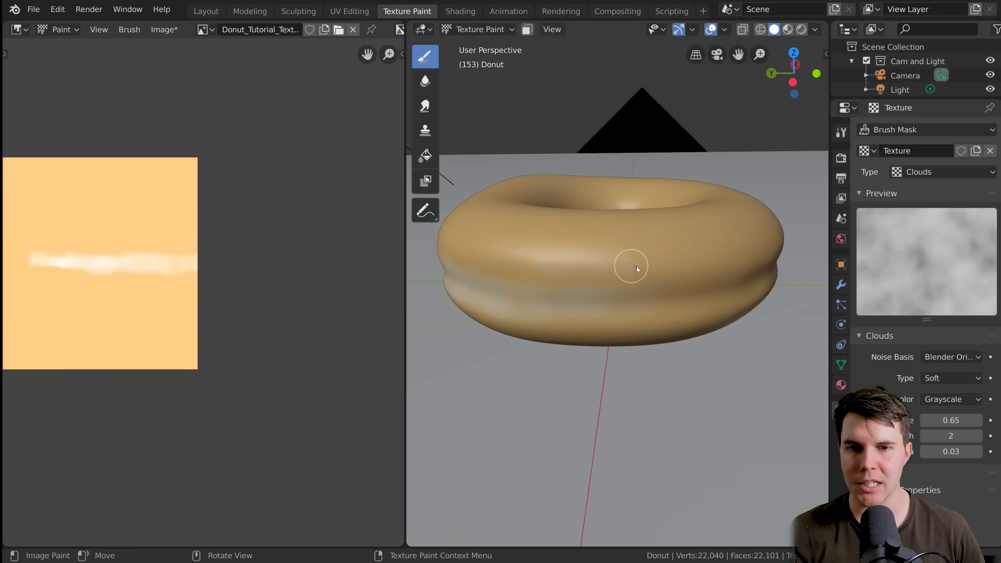
{"action": "mouse_move", "coordinate": [637, 269]}
{"action": "left_mouse_down"}
{"action": "mouse_move", "coordinate": [524, 268]}
{"action": "mouse_move", "coordinate": [655, 269]}
{"action": "mouse_move", "coordinate": [598, 278]}
{"action": "left_mouse_up"}
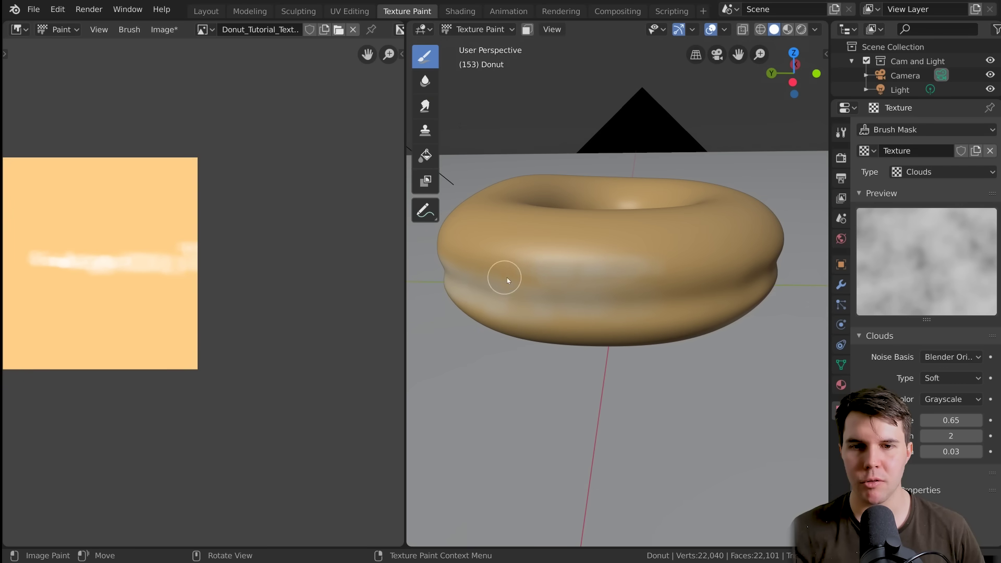
{"action": "middle_click_drag", "start_coordinate": [507, 278], "coordinate": [581, 255]}
{"action": "scroll", "coordinate": [232, 280], "scroll_direction": "down", "scroll_amount": 3}
{"action": "scroll", "coordinate": [569, 267], "scroll_direction": "up", "scroll_amount": 5}
{"action": "scroll", "coordinate": [569, 267], "scroll_direction": "down", "scroll_amount": 5}
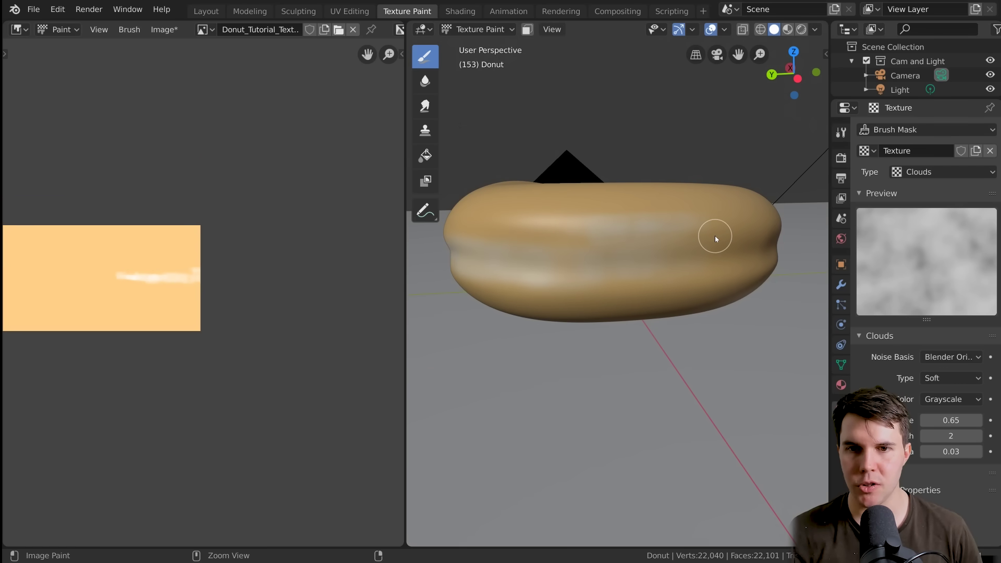
Undo the seam test stroke, set the brush radius to 95 px and paint the white band around the rest of the crease
{"action": "key", "text": "f"}
{"action": "left_click", "coordinate": [670, 252]}
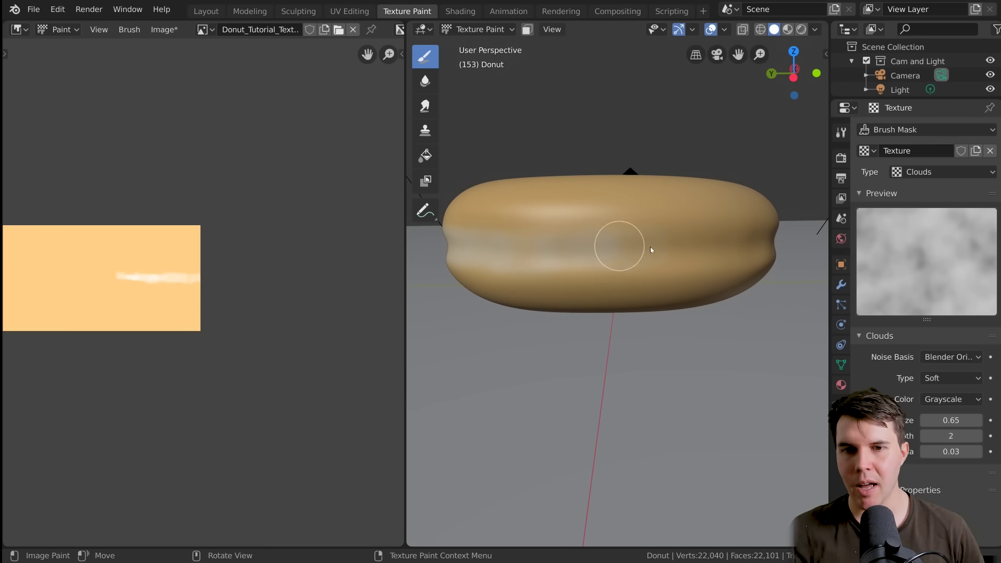
{"action": "mouse_move", "coordinate": [652, 248]}
{"action": "middle_mouse_down"}
{"action": "mouse_move", "coordinate": [689, 250]}
{"action": "mouse_move", "coordinate": [624, 235]}
{"action": "mouse_move", "coordinate": [549, 237]}
{"action": "middle_mouse_up"}
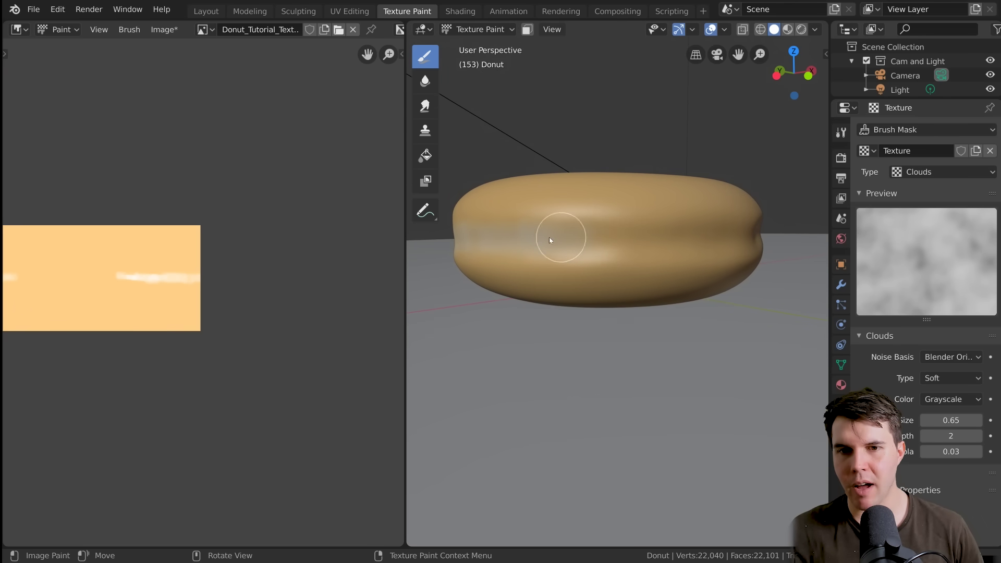
{"action": "mouse_move", "coordinate": [620, 240]}
{"action": "middle_mouse_down"}
{"action": "mouse_move", "coordinate": [566, 235]}
{"action": "mouse_move", "coordinate": [628, 250]}
{"action": "mouse_move", "coordinate": [577, 241]}
{"action": "middle_mouse_up"}
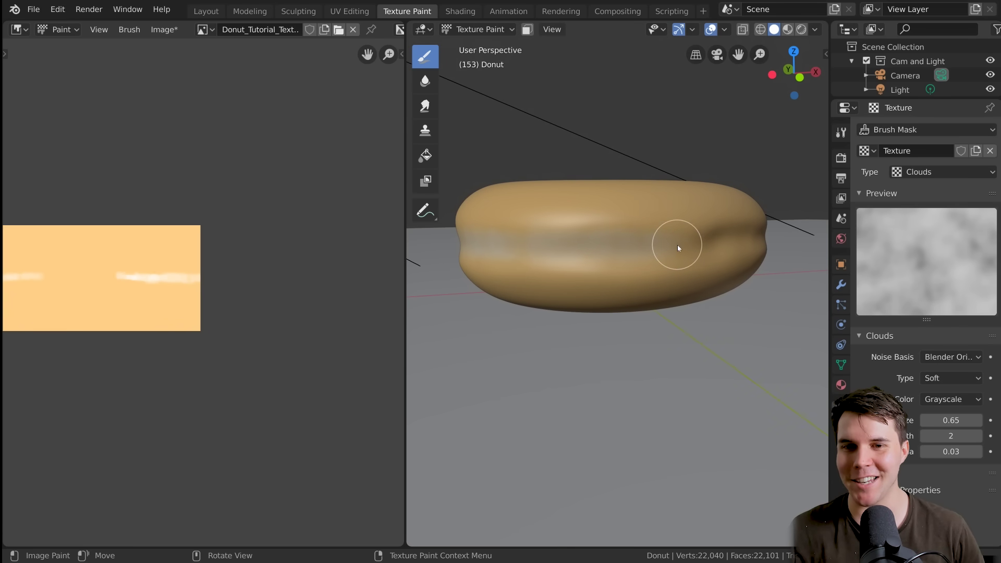
{"action": "mouse_move", "coordinate": [677, 245]}
{"action": "middle_mouse_down"}
{"action": "mouse_move", "coordinate": [570, 235]}
{"action": "mouse_move", "coordinate": [665, 248]}
{"action": "mouse_move", "coordinate": [626, 240]}
{"action": "mouse_move", "coordinate": [577, 251]}
{"action": "middle_mouse_up"}
{"action": "middle_click_drag", "start_coordinate": [687, 254], "coordinate": [558, 249]}
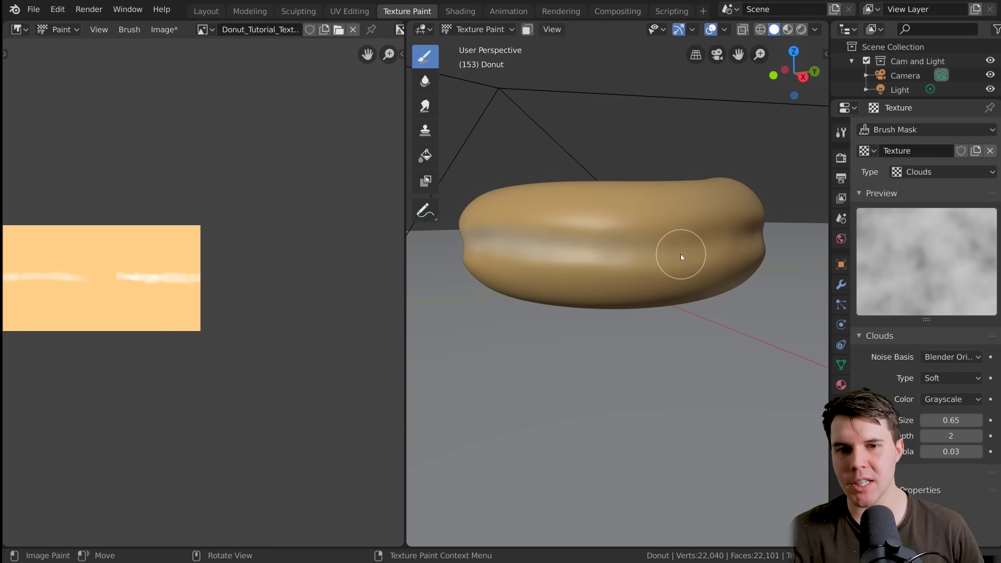
{"action": "mouse_move", "coordinate": [681, 254]}
{"action": "middle_mouse_down"}
{"action": "mouse_move", "coordinate": [581, 243]}
{"action": "mouse_move", "coordinate": [664, 249]}
{"action": "middle_mouse_up"}
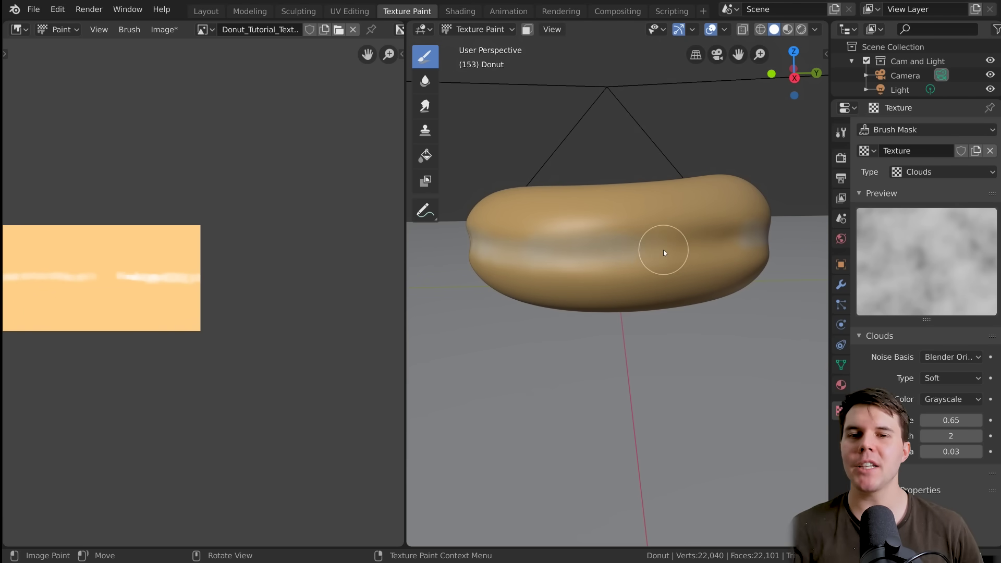
{"action": "middle_click_drag", "start_coordinate": [752, 242], "coordinate": [537, 258]}
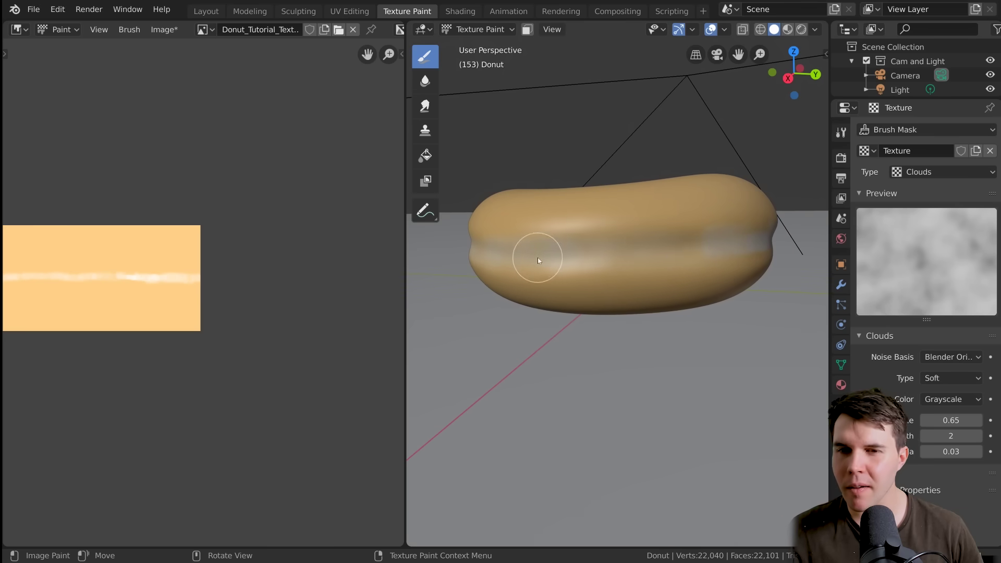
{"action": "mouse_move", "coordinate": [733, 248]}
{"action": "middle_mouse_down"}
{"action": "mouse_move", "coordinate": [645, 257]}
{"action": "mouse_move", "coordinate": [722, 240]}
{"action": "mouse_move", "coordinate": [577, 287]}
{"action": "mouse_move", "coordinate": [688, 252]}
{"action": "middle_mouse_up"}
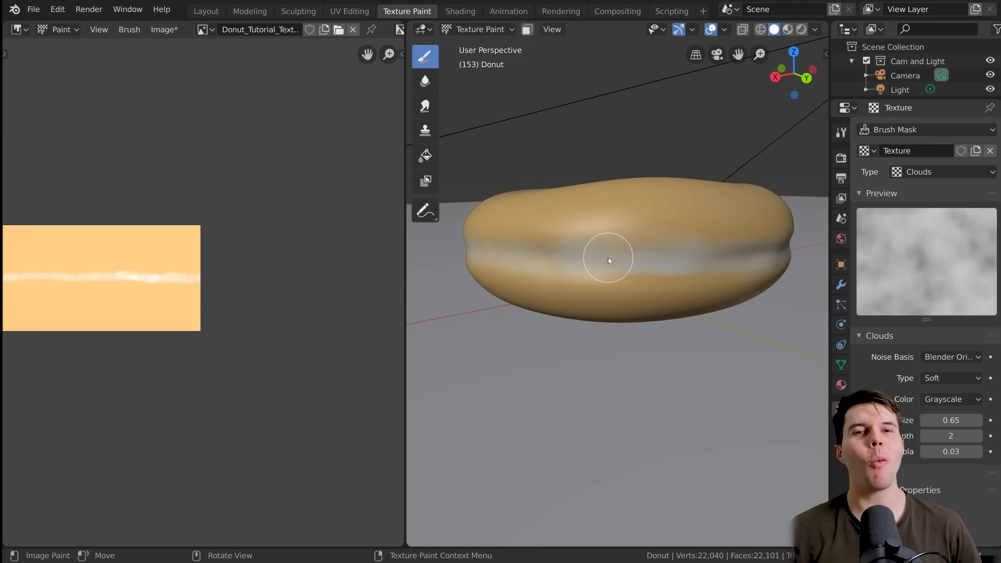
Paint over the white band again around the donut's crease to strengthen it and make it more uneven
{"action": "mouse_move", "coordinate": [608, 258]}
{"action": "middle_mouse_down"}
{"action": "mouse_move", "coordinate": [576, 264]}
{"action": "mouse_move", "coordinate": [655, 268]}
{"action": "mouse_move", "coordinate": [683, 257]}
{"action": "mouse_move", "coordinate": [703, 273]}
{"action": "mouse_move", "coordinate": [656, 272]}
{"action": "middle_mouse_up"}
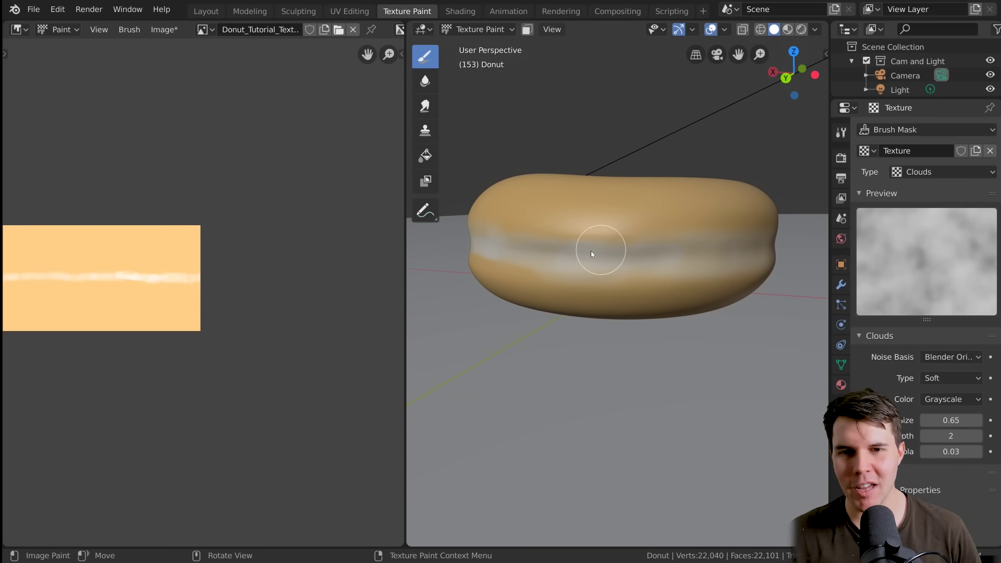
{"action": "mouse_move", "coordinate": [592, 253]}
{"action": "middle_mouse_down"}
{"action": "mouse_move", "coordinate": [652, 252]}
{"action": "mouse_move", "coordinate": [653, 268]}
{"action": "mouse_move", "coordinate": [682, 261]}
{"action": "middle_mouse_up"}
{"action": "scroll", "coordinate": [652, 260], "scroll_direction": "up", "scroll_amount": 2}
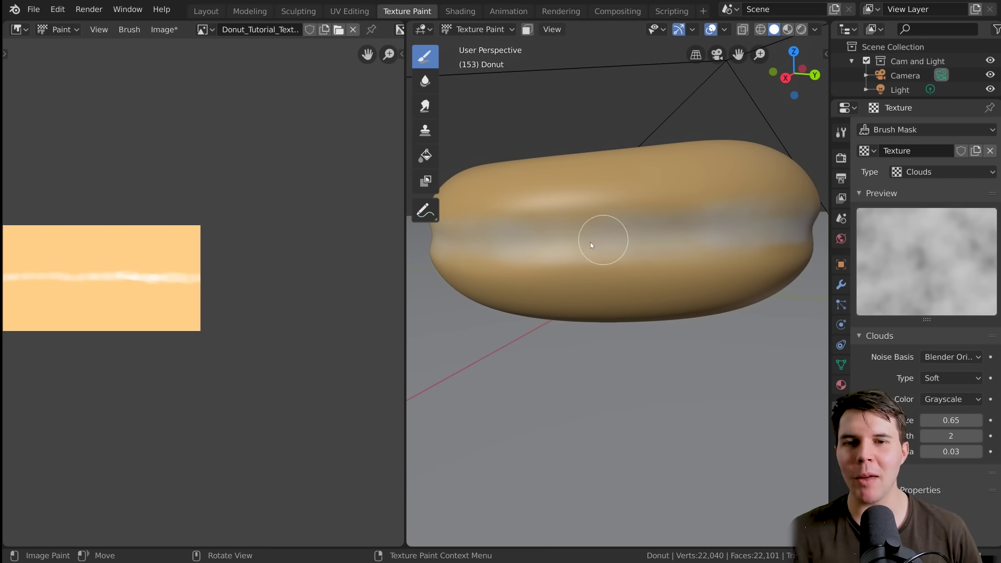
{"action": "middle_click_drag", "start_coordinate": [591, 244], "coordinate": [710, 239]}
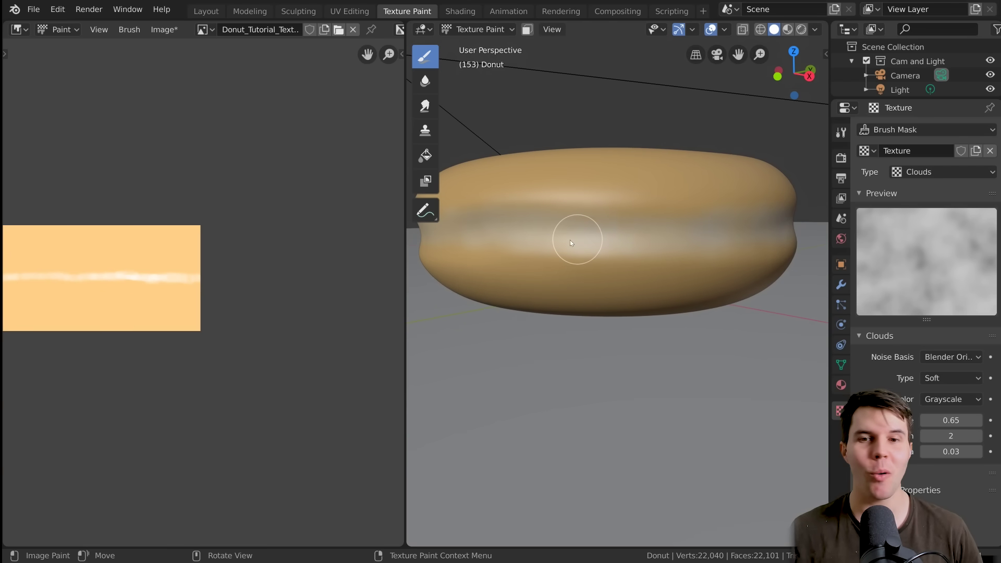
{"action": "mouse_move", "coordinate": [570, 242]}
{"action": "middle_mouse_down"}
{"action": "mouse_move", "coordinate": [543, 239]}
{"action": "mouse_move", "coordinate": [635, 234]}
{"action": "mouse_move", "coordinate": [578, 228]}
{"action": "mouse_move", "coordinate": [622, 283]}
{"action": "mouse_move", "coordinate": [593, 284]}
{"action": "mouse_move", "coordinate": [611, 262]}
{"action": "mouse_move", "coordinate": [667, 242]}
{"action": "mouse_move", "coordinate": [574, 243]}
{"action": "mouse_move", "coordinate": [672, 278]}
{"action": "mouse_move", "coordinate": [516, 286]}
{"action": "mouse_move", "coordinate": [599, 297]}
{"action": "mouse_move", "coordinate": [617, 316]}
{"action": "middle_mouse_up"}
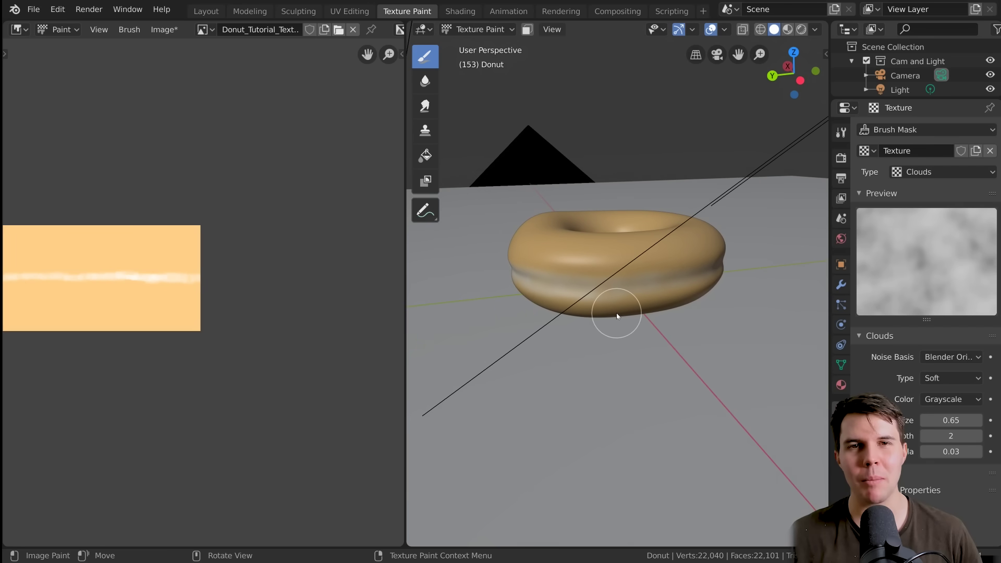
{"action": "scroll", "coordinate": [596, 313], "scroll_direction": "up", "scroll_amount": 3}
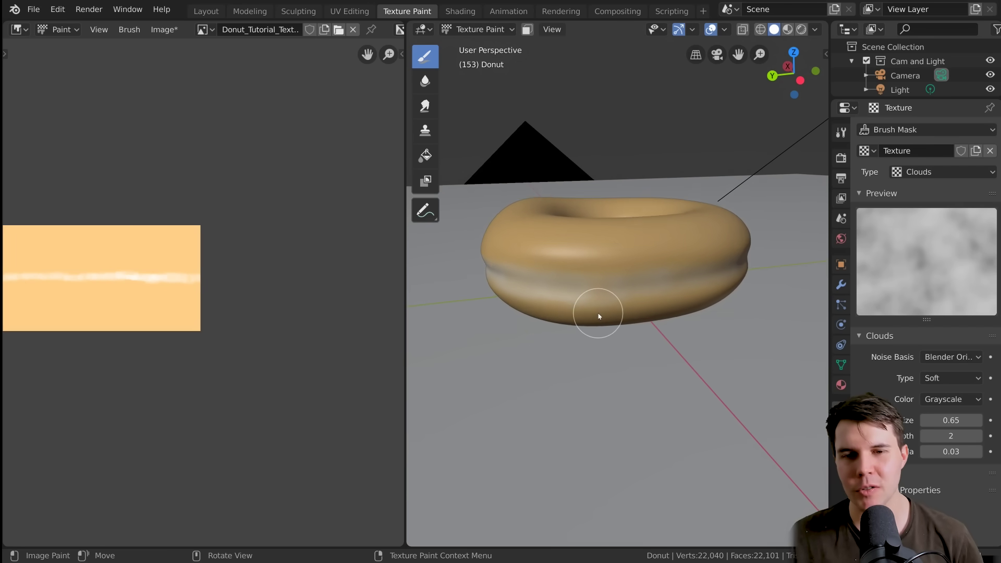
{"action": "middle_click_drag", "start_coordinate": [596, 313], "coordinate": [695, 300]}
{"action": "scroll", "coordinate": [686, 292], "scroll_direction": "down", "scroll_amount": 2}
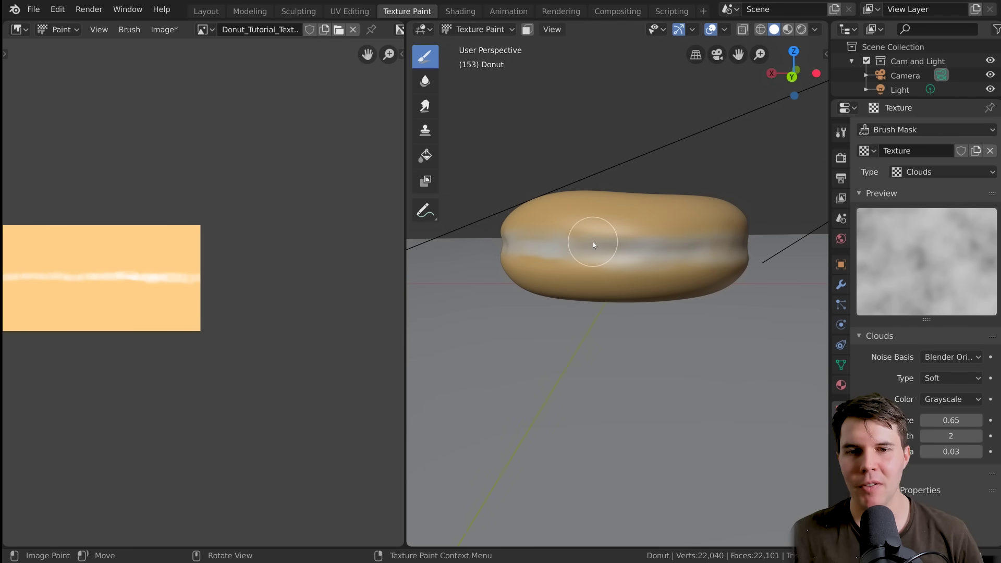
{"action": "middle_click_drag", "start_coordinate": [592, 242], "coordinate": [688, 243]}
{"action": "middle_click_drag", "start_coordinate": [576, 245], "coordinate": [675, 232]}
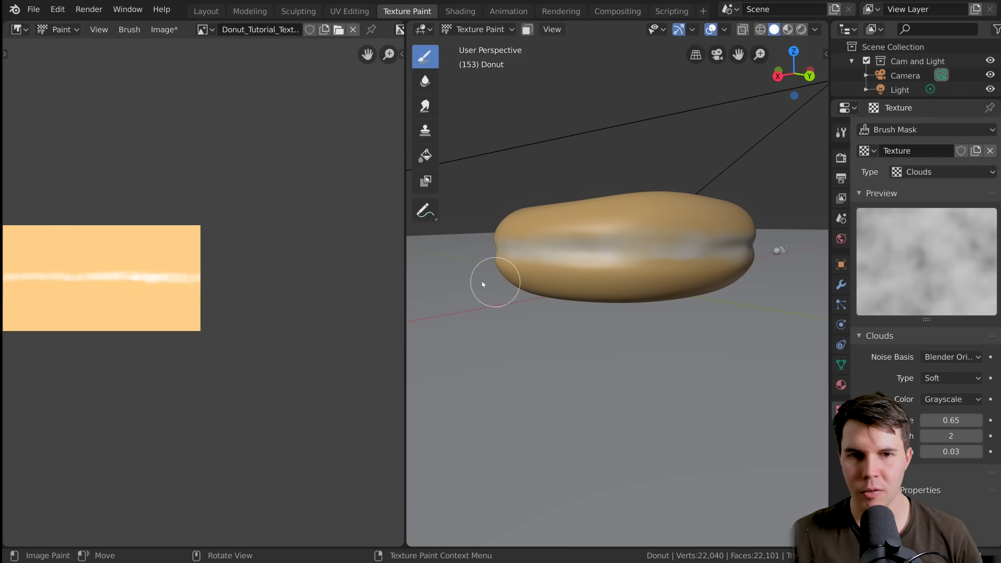
Show the brush settings, inspect the white band around the donut and compare it with the reference donut photo in Chrome
{"action": "key", "text": "n"}
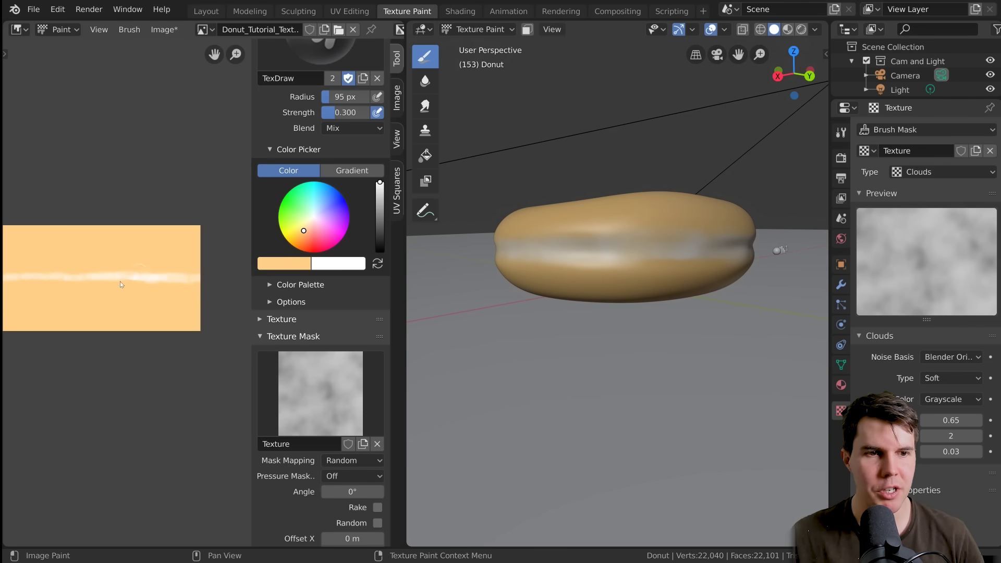
{"action": "scroll", "coordinate": [524, 265], "scroll_direction": "up", "scroll_amount": 3}
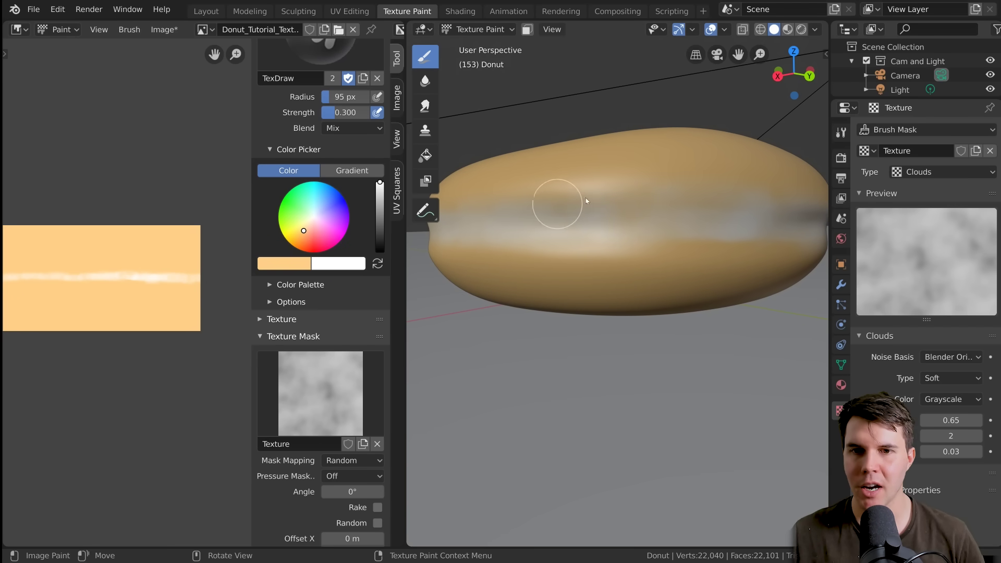
{"action": "middle_click_drag", "start_coordinate": [665, 190], "coordinate": [687, 208]}
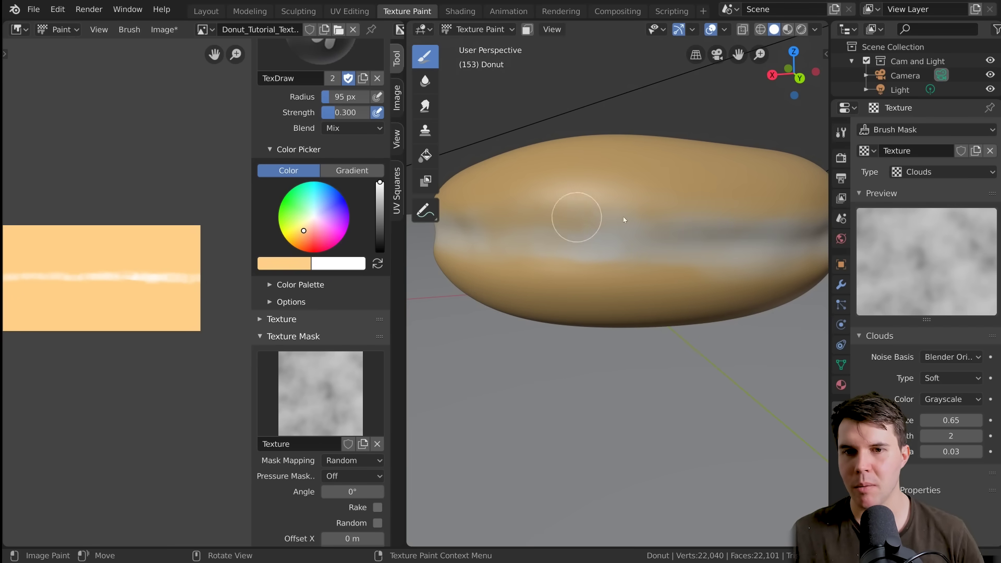
{"action": "scroll", "coordinate": [775, 217], "scroll_direction": "down", "scroll_amount": 3}
{"action": "middle_click_drag", "start_coordinate": [690, 290], "coordinate": [525, 286]}
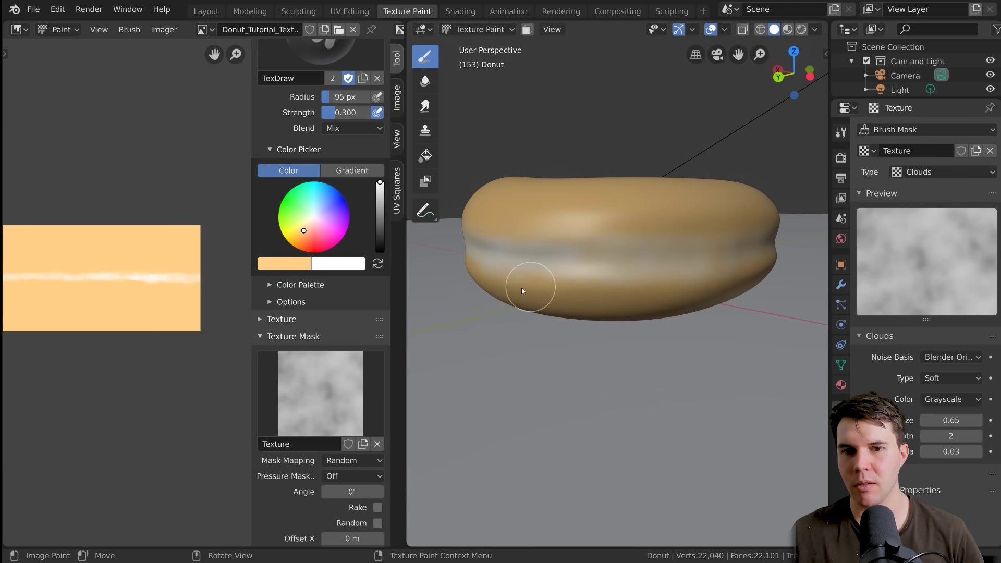
{"action": "middle_click_drag", "start_coordinate": [699, 290], "coordinate": [665, 282]}
{"action": "key", "text": "alt+Tab"}
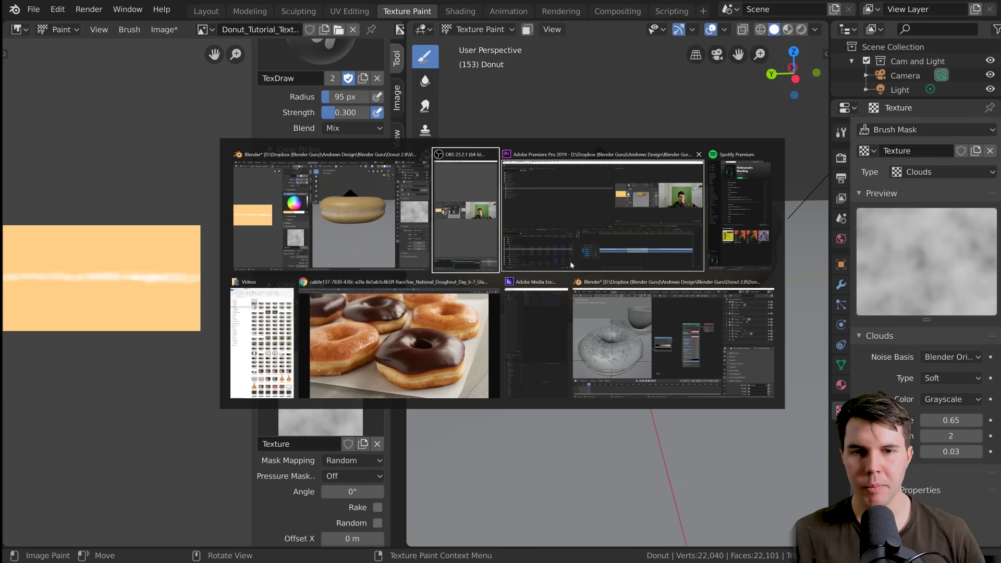
{"action": "left_click", "coordinate": [413, 310]}
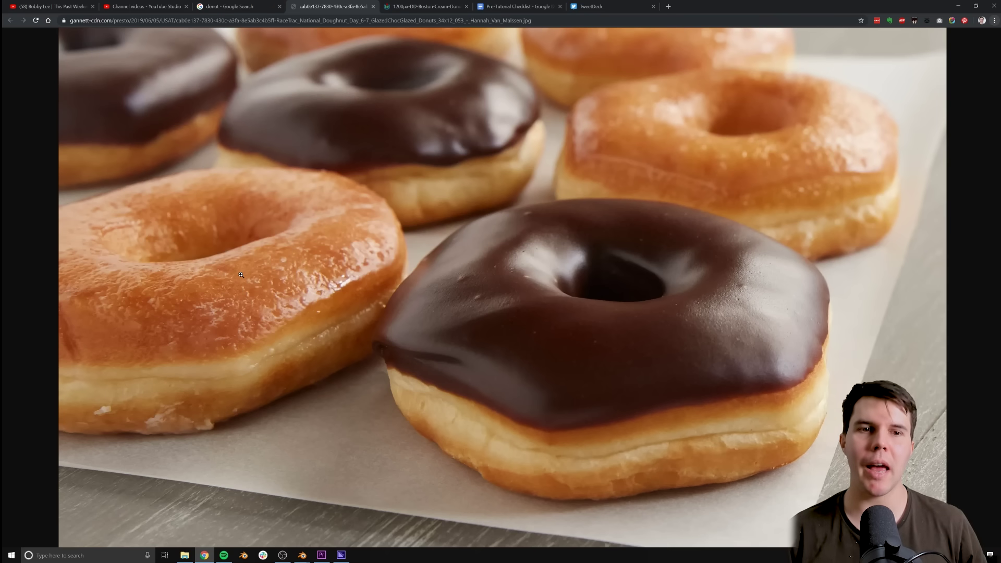
{"action": "key", "text": "alt+Tab"}
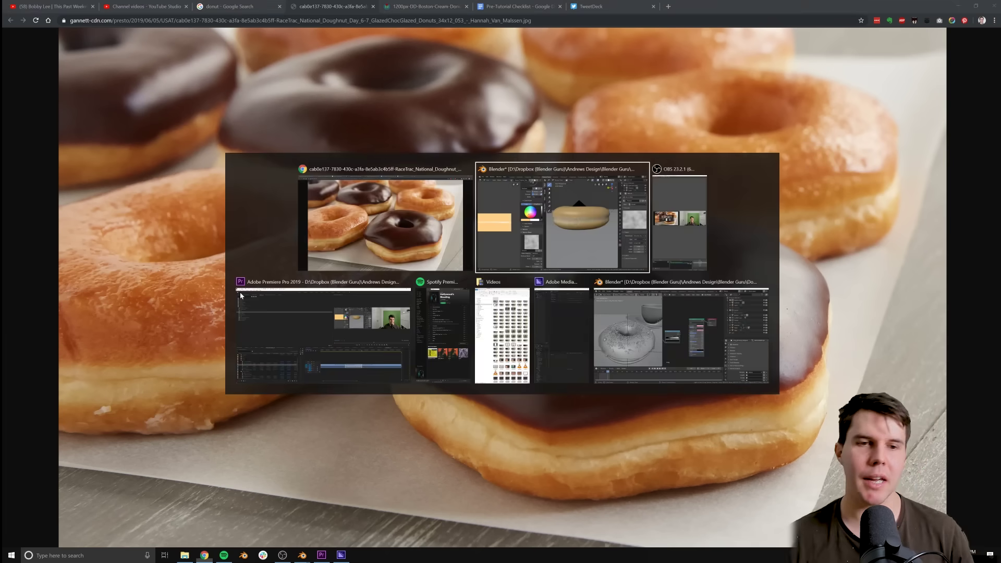
{"action": "middle_click_drag", "start_coordinate": [528, 246], "coordinate": [608, 257]}
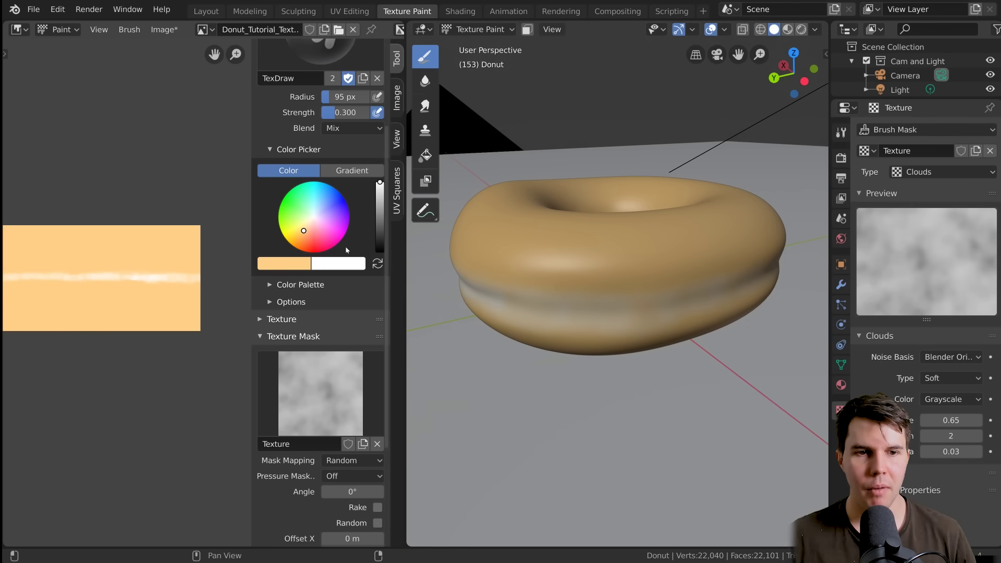
Swap the brush colors, make the active one black, and test a stroke on the donut's upper side before undoing it
{"action": "key", "text": "x"}
{"action": "left_click_drag", "start_coordinate": [380, 206], "coordinate": [380, 253]}
{"action": "scroll", "coordinate": [323, 312], "scroll_direction": "up", "scroll_amount": 5}
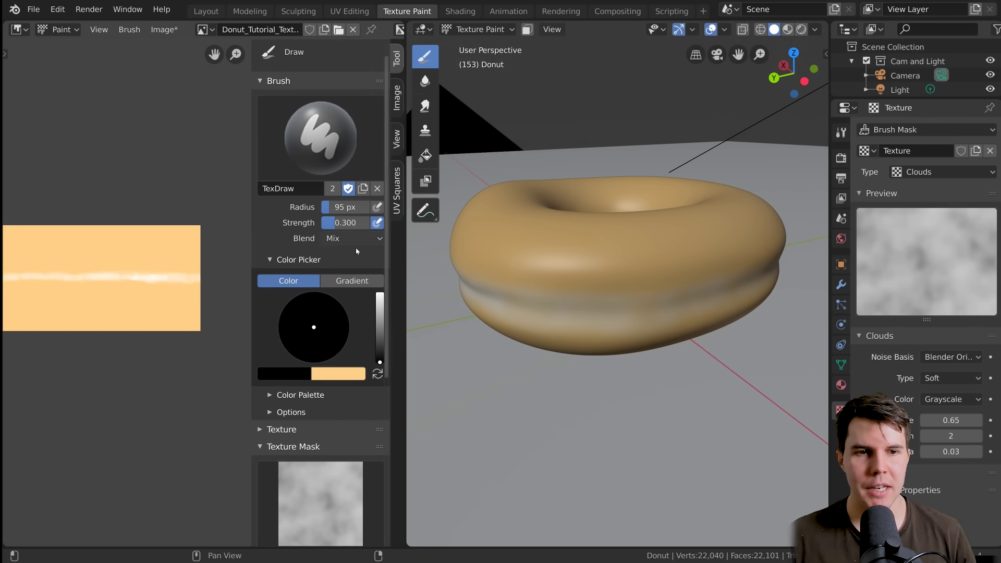
{"action": "left_click_drag", "start_coordinate": [627, 248], "coordinate": [658, 245]}
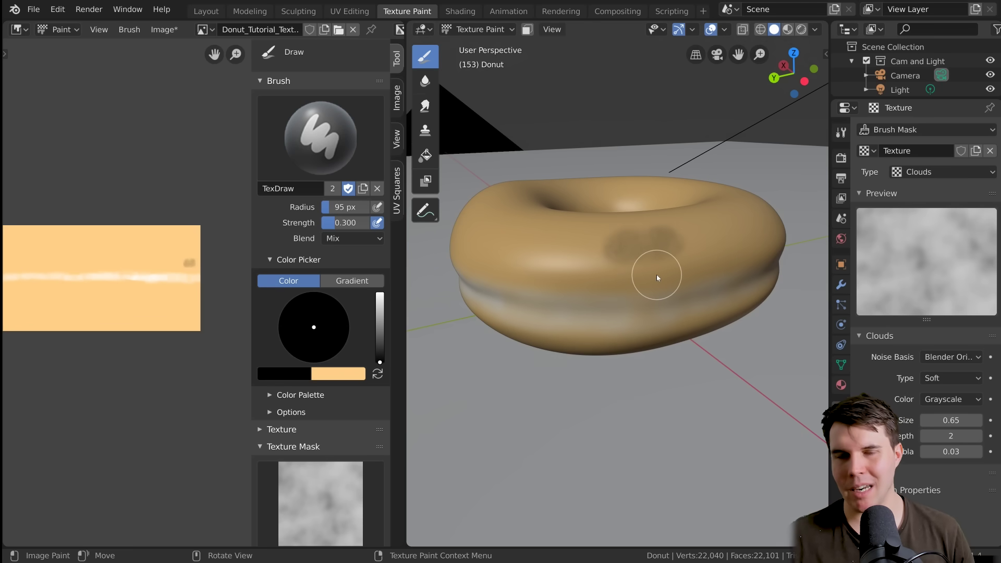
{"action": "key", "text": "ctrl+z"}
Set the brush blend mode to Overlay and the radius to 177 px while starting to brown the donut's upper side
{"action": "left_click", "coordinate": [353, 239]}
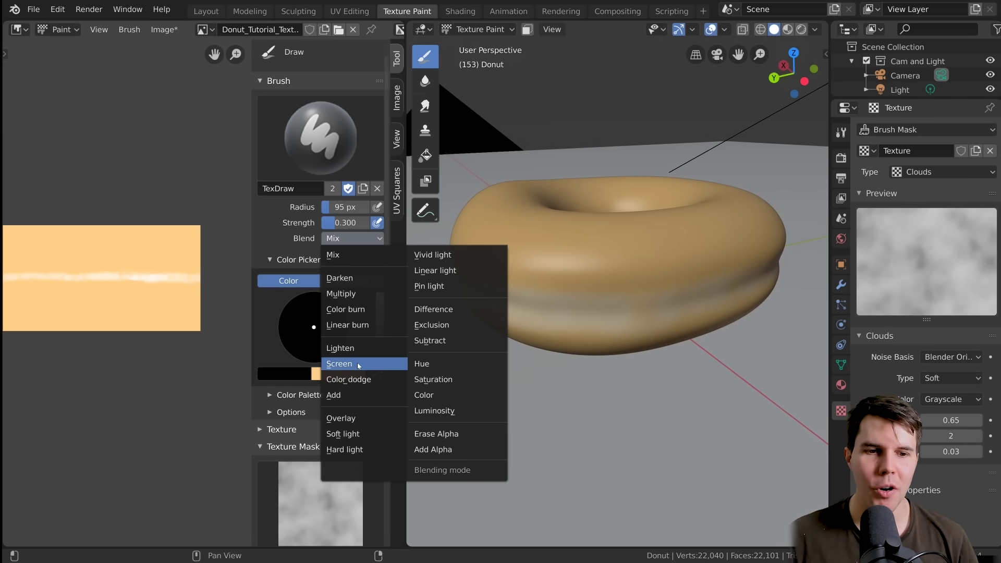
{"action": "left_click", "coordinate": [348, 419]}
{"action": "middle_click_drag", "start_coordinate": [670, 216], "coordinate": [599, 268]}
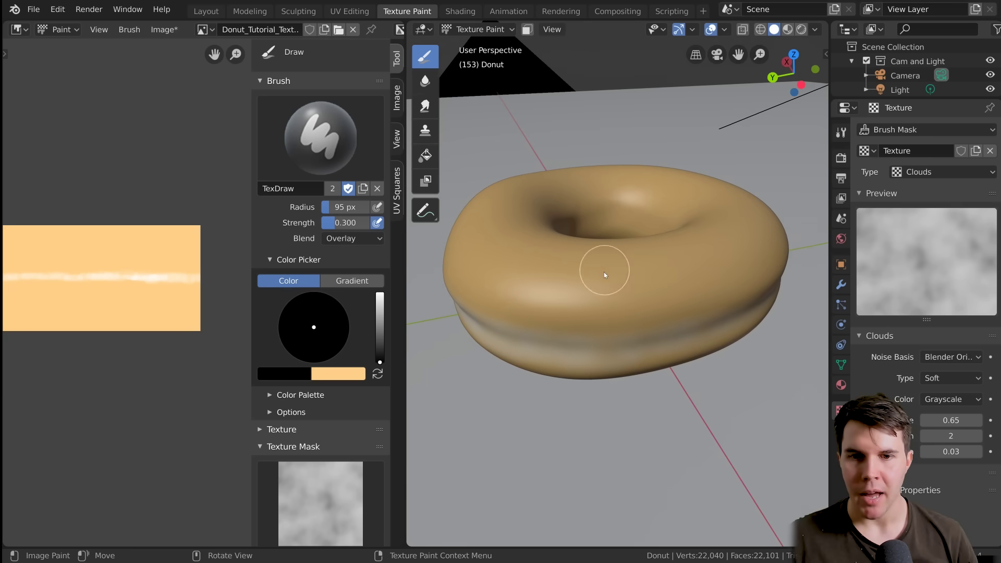
{"action": "middle_click_drag", "start_coordinate": [666, 295], "coordinate": [588, 259]}
{"action": "key", "text": "f"}
{"action": "mouse_move", "coordinate": [652, 252]}
{"action": "middle_mouse_down"}
{"action": "mouse_move", "coordinate": [604, 270]}
{"action": "mouse_move", "coordinate": [721, 288]}
{"action": "mouse_move", "coordinate": [619, 261]}
{"action": "middle_mouse_up"}
{"action": "left_click", "coordinate": [605, 271]}
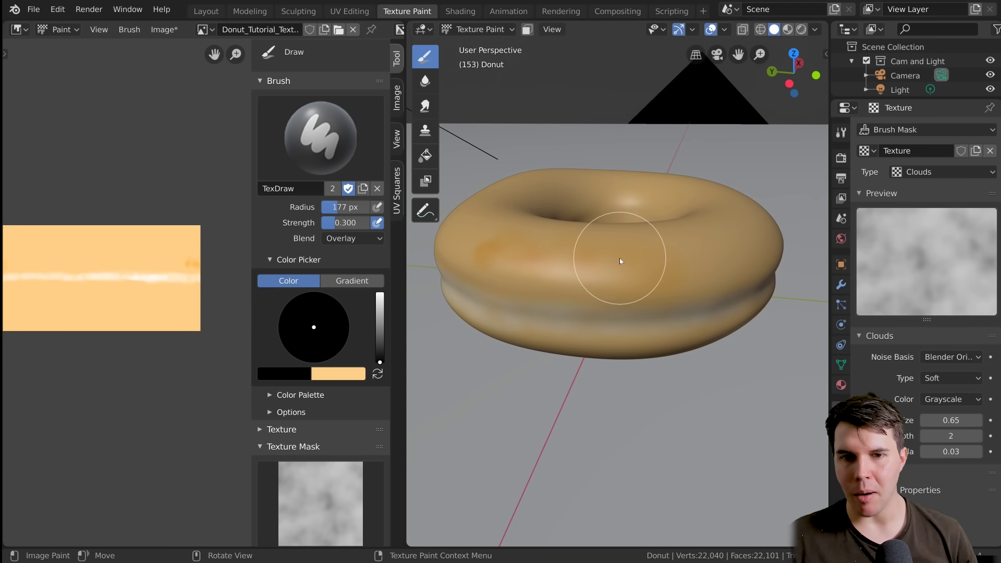
Paint uneven browned patches all around the donut's upper outer side above the white band
{"action": "mouse_move", "coordinate": [692, 266]}
{"action": "middle_mouse_down"}
{"action": "mouse_move", "coordinate": [668, 271]}
{"action": "mouse_move", "coordinate": [695, 249]}
{"action": "mouse_move", "coordinate": [620, 252]}
{"action": "middle_mouse_up"}
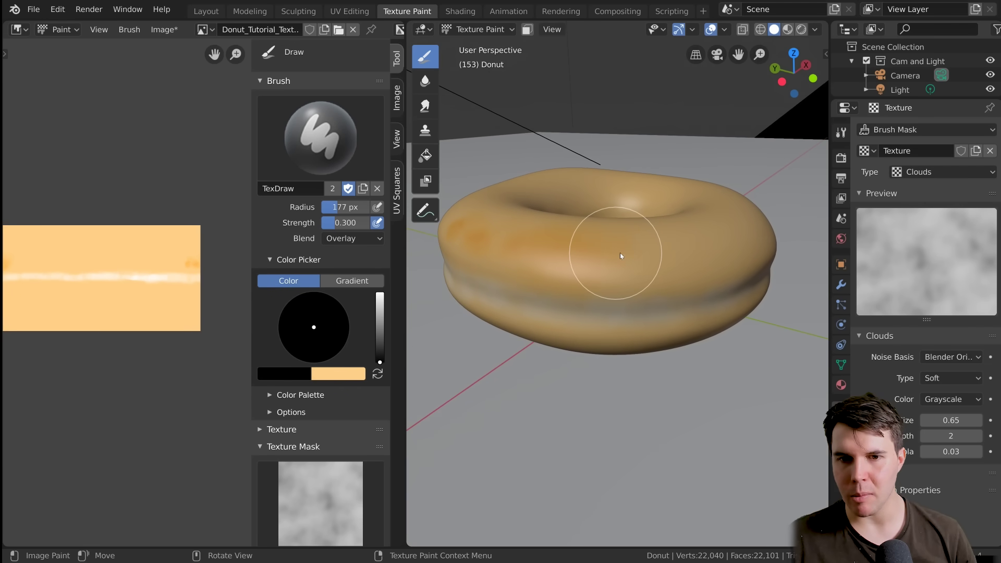
{"action": "middle_click_drag", "start_coordinate": [698, 254], "coordinate": [630, 270]}
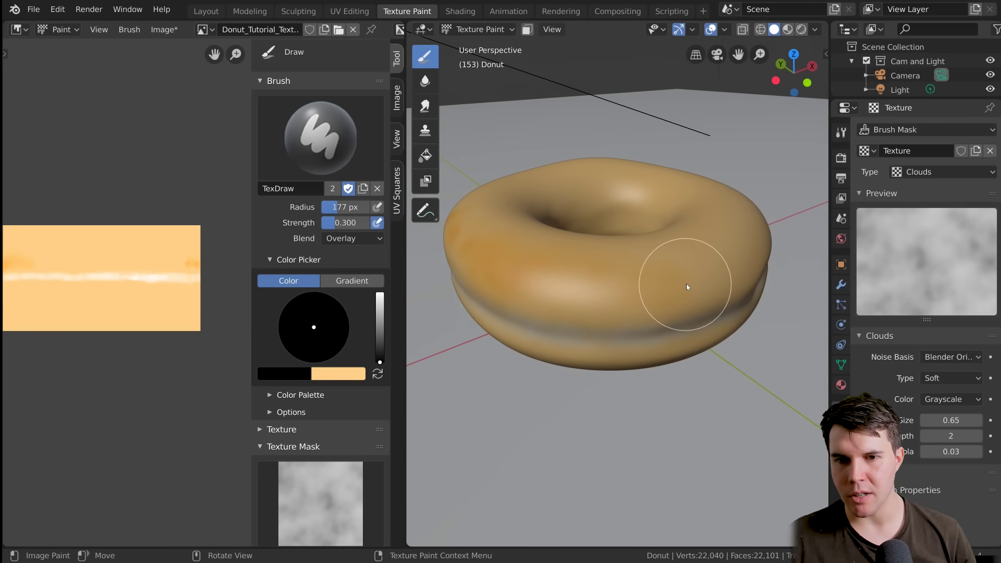
{"action": "mouse_move", "coordinate": [718, 277]}
{"action": "middle_mouse_down"}
{"action": "mouse_move", "coordinate": [642, 285]}
{"action": "mouse_move", "coordinate": [746, 274]}
{"action": "mouse_move", "coordinate": [676, 306]}
{"action": "mouse_move", "coordinate": [680, 270]}
{"action": "mouse_move", "coordinate": [651, 258]}
{"action": "mouse_move", "coordinate": [667, 271]}
{"action": "middle_mouse_up"}
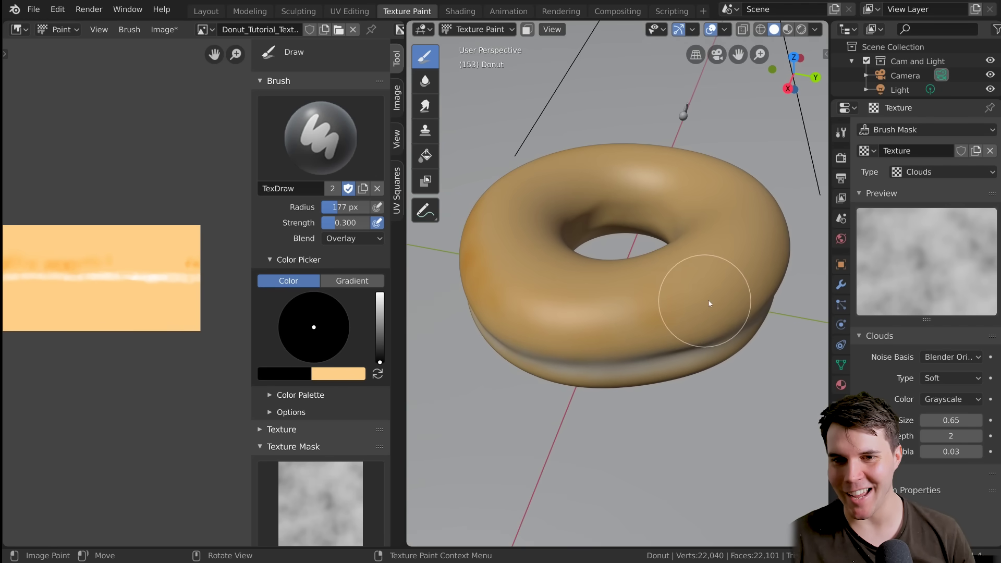
{"action": "mouse_move", "coordinate": [709, 300]}
{"action": "middle_mouse_down"}
{"action": "mouse_move", "coordinate": [688, 264]}
{"action": "mouse_move", "coordinate": [690, 295]}
{"action": "mouse_move", "coordinate": [663, 299]}
{"action": "mouse_move", "coordinate": [717, 277]}
{"action": "mouse_move", "coordinate": [602, 305]}
{"action": "middle_mouse_up"}
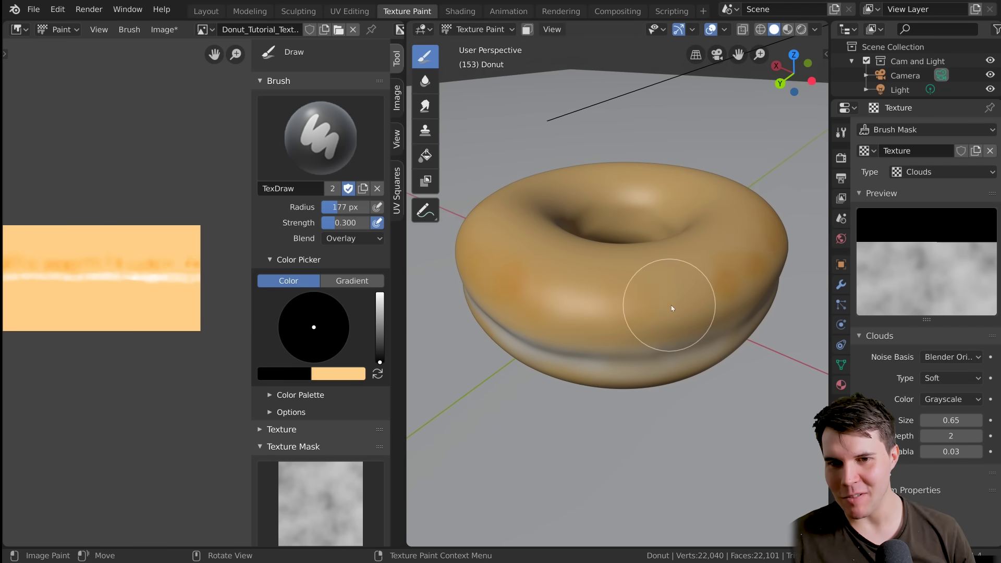
{"action": "mouse_move", "coordinate": [711, 290]}
{"action": "middle_mouse_down"}
{"action": "mouse_move", "coordinate": [715, 268]}
{"action": "mouse_move", "coordinate": [619, 260]}
{"action": "mouse_move", "coordinate": [670, 233]}
{"action": "mouse_move", "coordinate": [606, 228]}
{"action": "mouse_move", "coordinate": [752, 214]}
{"action": "mouse_move", "coordinate": [711, 226]}
{"action": "mouse_move", "coordinate": [475, 231]}
{"action": "mouse_move", "coordinate": [602, 253]}
{"action": "middle_mouse_up"}
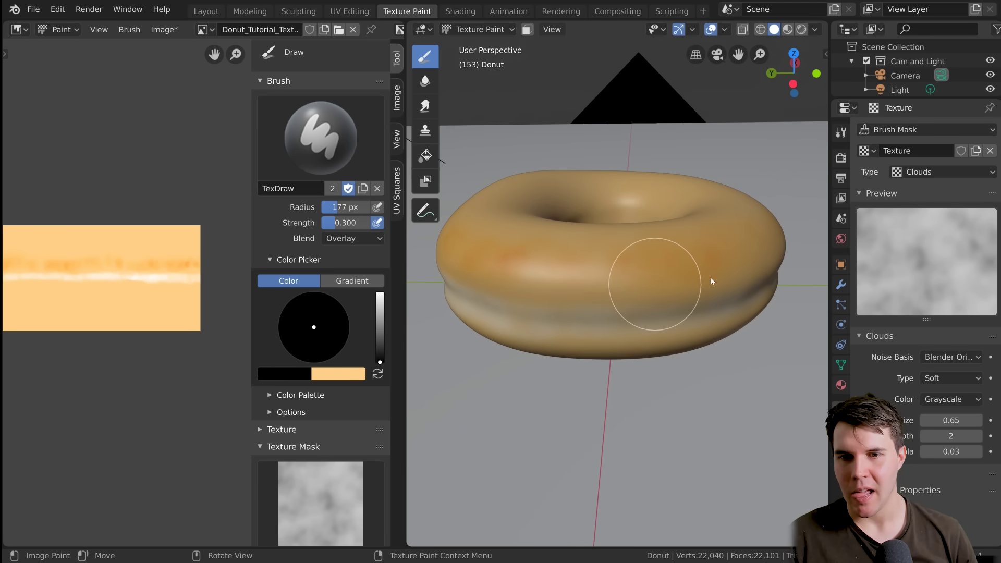
{"action": "mouse_move", "coordinate": [743, 263]}
{"action": "middle_mouse_down"}
{"action": "mouse_move", "coordinate": [683, 280]}
{"action": "mouse_move", "coordinate": [634, 260]}
{"action": "mouse_move", "coordinate": [663, 237]}
{"action": "mouse_move", "coordinate": [669, 245]}
{"action": "middle_mouse_up"}
Brown the donut's surface around its central hole with the Overlay brush
{"action": "left_click_drag", "start_coordinate": [605, 342], "coordinate": [630, 273]}
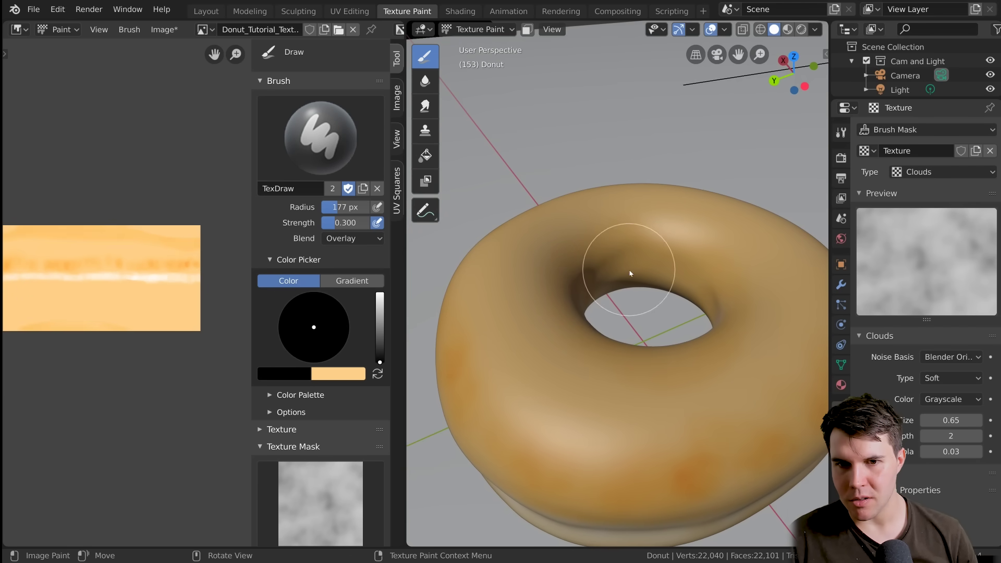
{"action": "mouse_move", "coordinate": [630, 273]}
{"action": "middle_mouse_down"}
{"action": "mouse_move", "coordinate": [505, 257]}
{"action": "mouse_move", "coordinate": [558, 246]}
{"action": "middle_mouse_up"}
{"action": "middle_click_drag", "start_coordinate": [699, 285], "coordinate": [644, 301]}
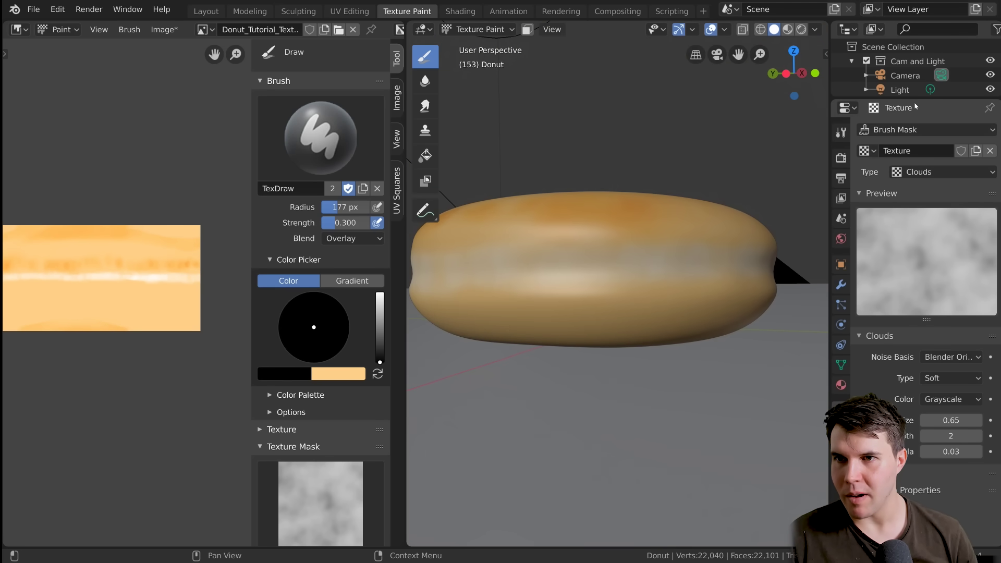
Enlarge the outliner, exclude the Environment collection, and paint uneven browning over the donut's underside
{"action": "left_click_drag", "start_coordinate": [914, 99], "coordinate": [920, 308]}
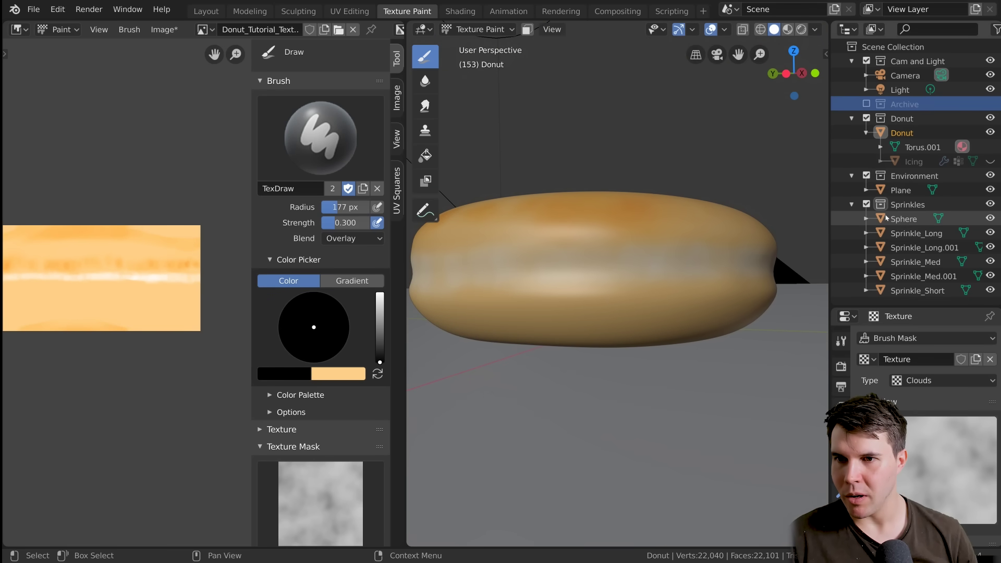
{"action": "left_click", "coordinate": [866, 175]}
{"action": "middle_click_drag", "start_coordinate": [673, 141], "coordinate": [655, 167]}
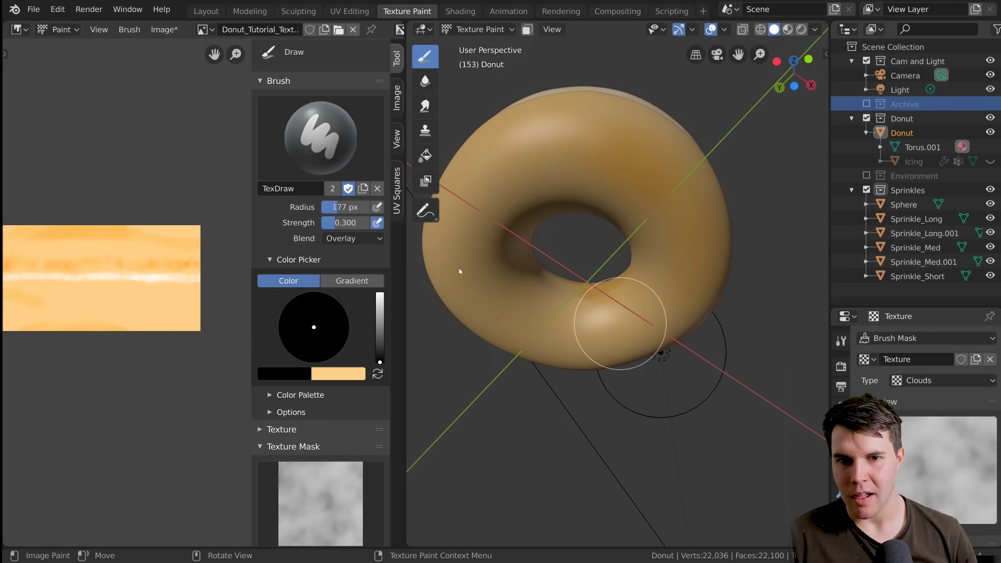
{"action": "mouse_move", "coordinate": [494, 194]}
{"action": "middle_mouse_down"}
{"action": "mouse_move", "coordinate": [563, 172]}
{"action": "mouse_move", "coordinate": [620, 169]}
{"action": "middle_mouse_up"}
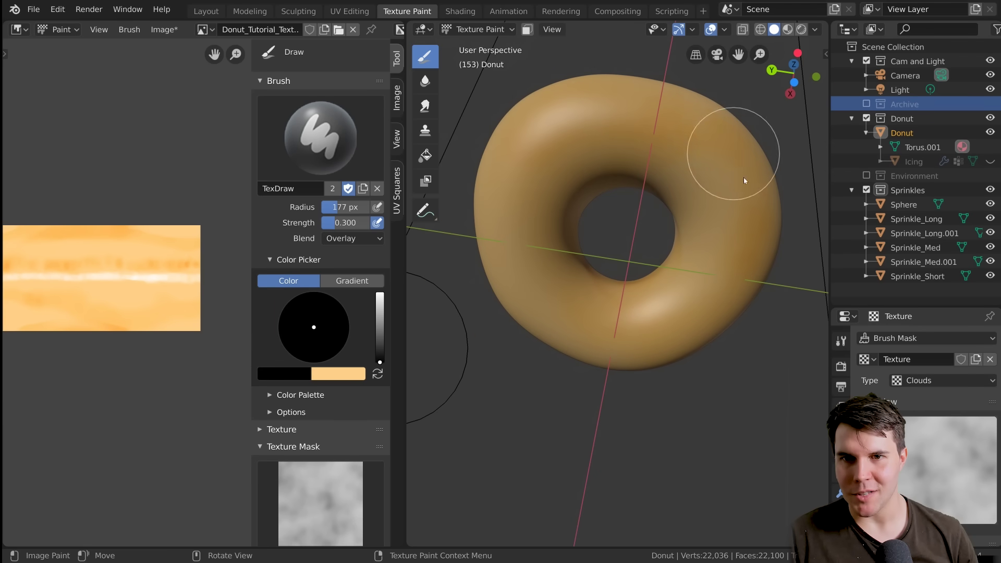
{"action": "mouse_move", "coordinate": [744, 179]}
{"action": "middle_mouse_down"}
{"action": "mouse_move", "coordinate": [648, 230]}
{"action": "mouse_move", "coordinate": [661, 149]}
{"action": "middle_mouse_up"}
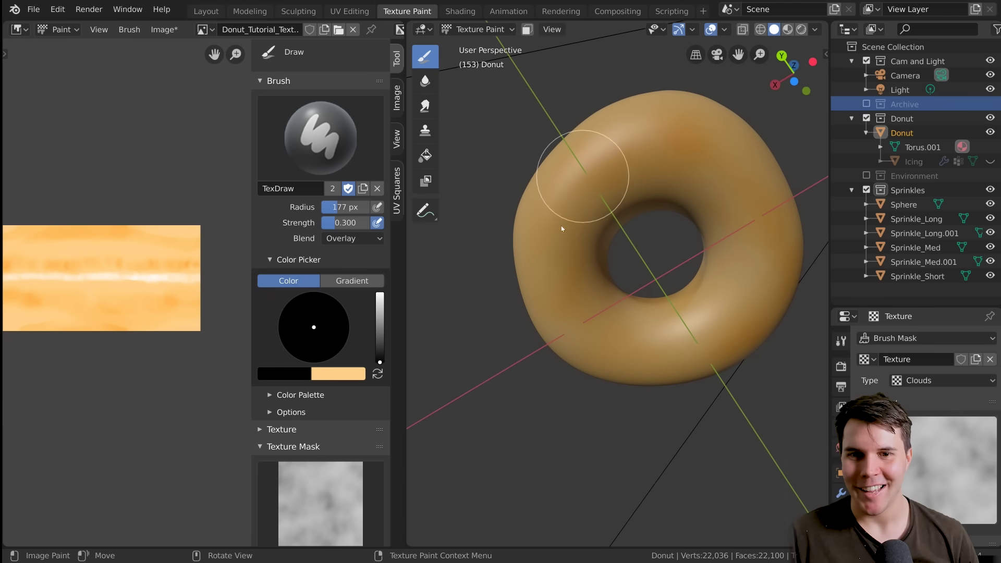
{"action": "middle_click_drag", "start_coordinate": [618, 274], "coordinate": [558, 270]}
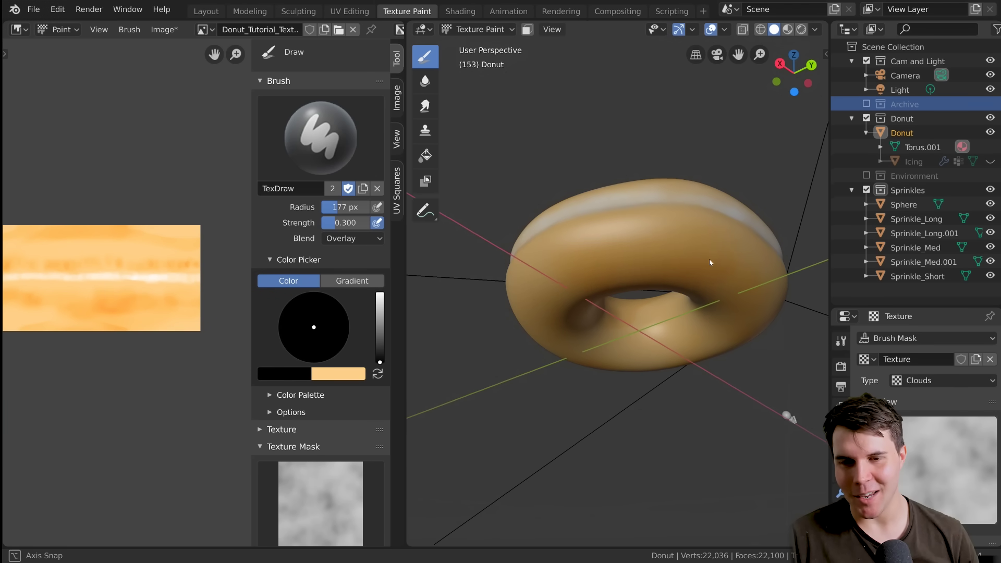
{"action": "middle_click_drag", "start_coordinate": [709, 258], "coordinate": [664, 205]}
Check the browning beneath the white band and darken patches along the donut's inner rim
{"action": "middle_click_drag", "start_coordinate": [724, 221], "coordinate": [507, 229]}
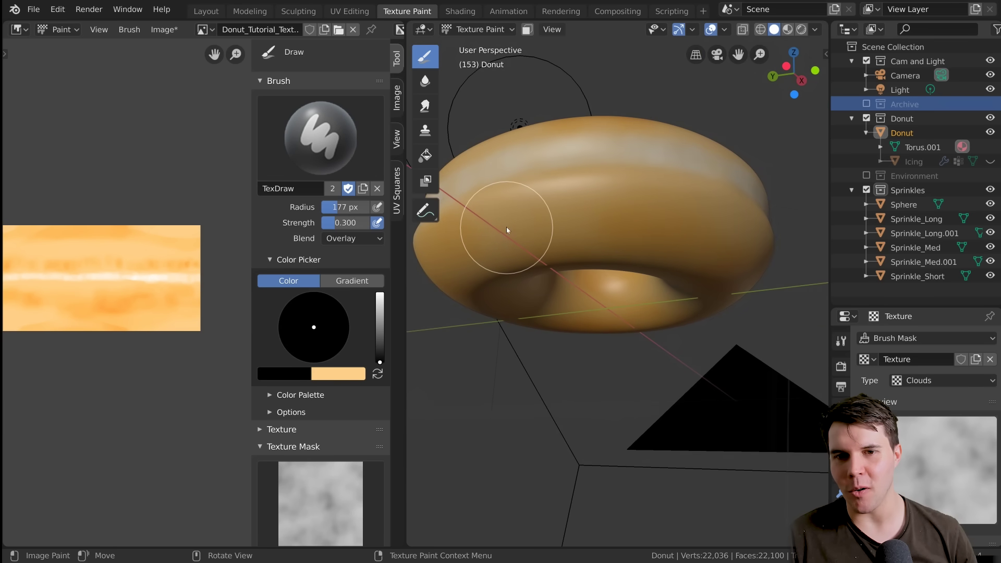
{"action": "middle_click_drag", "start_coordinate": [722, 250], "coordinate": [563, 217]}
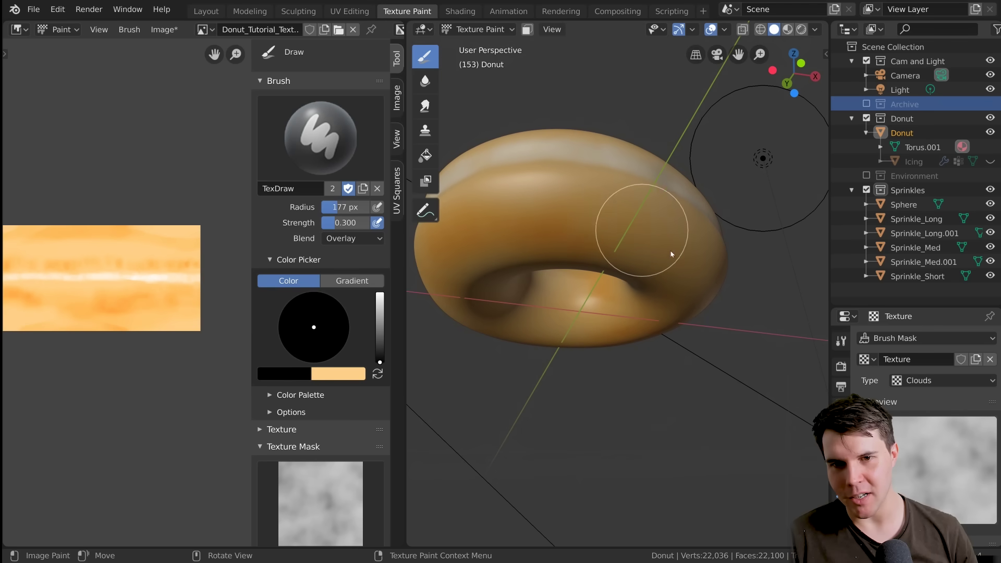
{"action": "middle_click_drag", "start_coordinate": [661, 278], "coordinate": [565, 217]}
{"action": "middle_click_drag", "start_coordinate": [682, 275], "coordinate": [699, 358]}
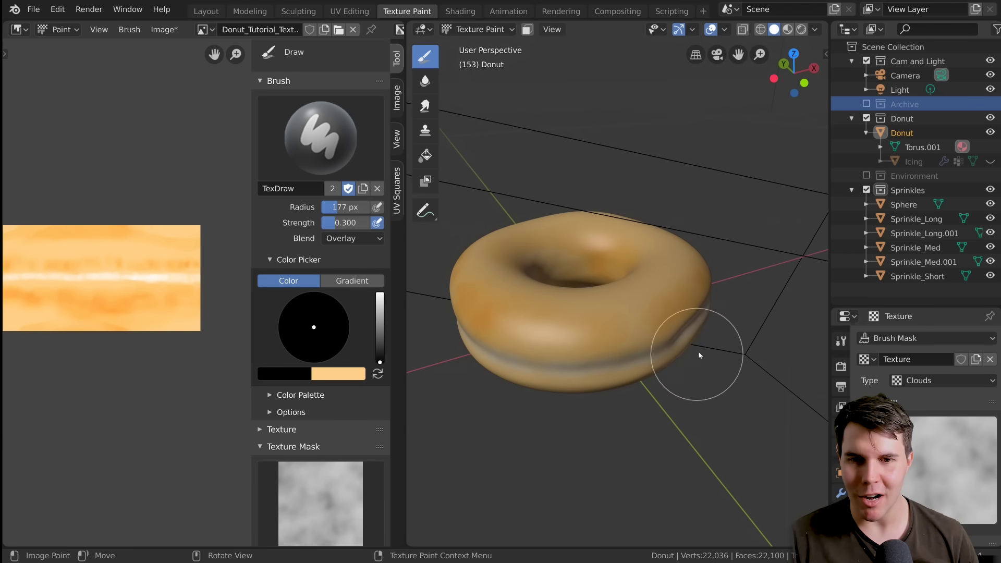
{"action": "scroll", "coordinate": [621, 344], "scroll_direction": "up", "scroll_amount": 4}
{"action": "mouse_move", "coordinate": [620, 343]}
{"action": "middle_mouse_down"}
{"action": "mouse_move", "coordinate": [546, 255]}
{"action": "mouse_move", "coordinate": [527, 146]}
{"action": "mouse_move", "coordinate": [599, 347]}
{"action": "mouse_move", "coordinate": [494, 376]}
{"action": "mouse_move", "coordinate": [531, 227]}
{"action": "mouse_move", "coordinate": [595, 320]}
{"action": "mouse_move", "coordinate": [556, 289]}
{"action": "mouse_move", "coordinate": [543, 310]}
{"action": "mouse_move", "coordinate": [597, 301]}
{"action": "middle_mouse_up"}
Change the black brush color to white and set the blend mode back to Mix
{"action": "key", "text": "x"}
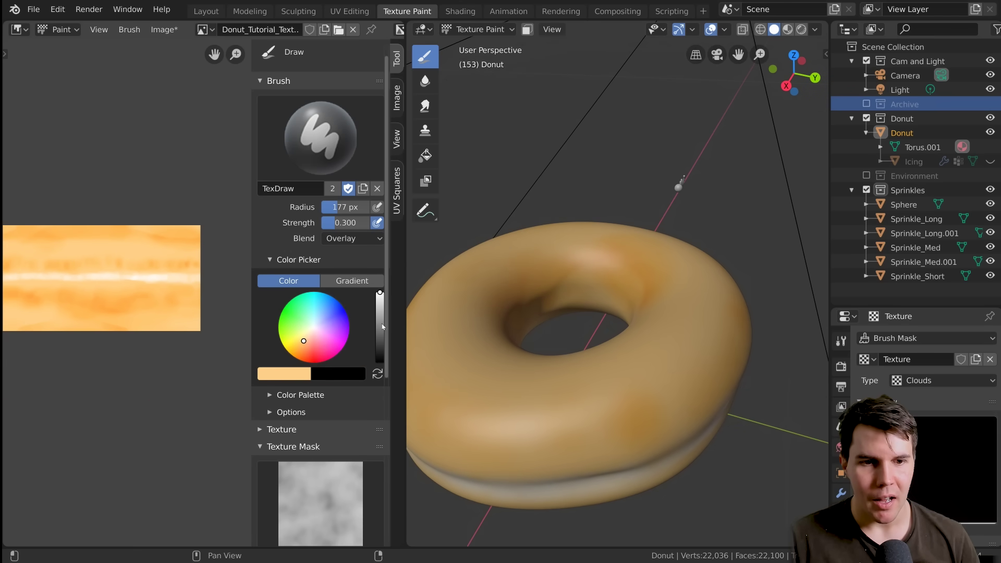
{"action": "key", "text": "x"}
{"action": "left_click_drag", "start_coordinate": [379, 360], "coordinate": [380, 293]}
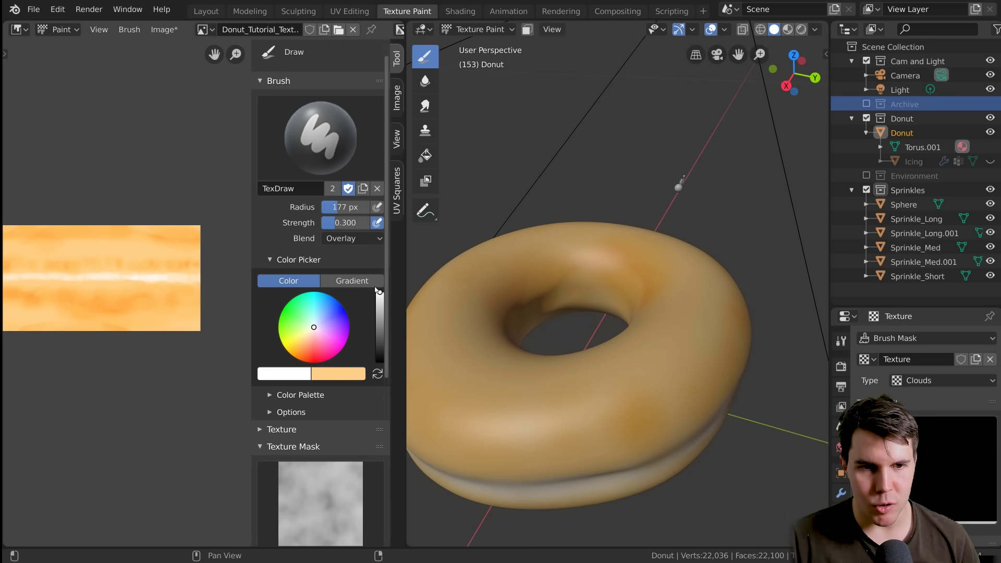
{"action": "left_click", "coordinate": [350, 239]}
{"action": "left_click", "coordinate": [351, 257]}
{"action": "middle_click_drag", "start_coordinate": [352, 257], "coordinate": [512, 293]}
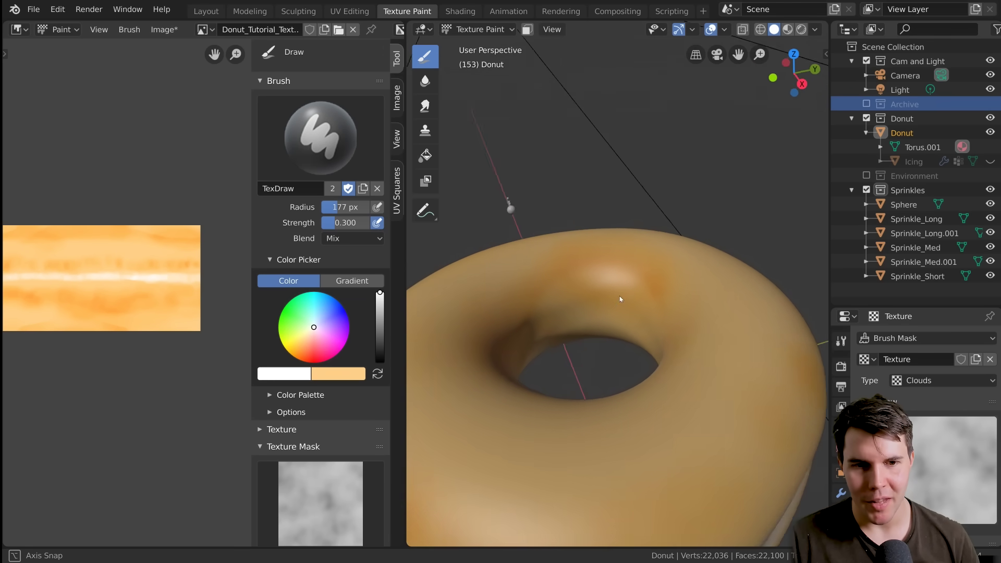
Lighten the area around the donut's hole with white strokes and set the brush radius to 127 px
{"action": "scroll", "coordinate": [512, 293], "scroll_direction": "up", "scroll_amount": 2}
{"action": "key", "text": "f"}
{"action": "left_click", "coordinate": [593, 338]}
{"action": "mouse_move", "coordinate": [678, 360]}
{"action": "middle_mouse_down"}
{"action": "mouse_move", "coordinate": [694, 368]}
{"action": "mouse_move", "coordinate": [738, 326]}
{"action": "mouse_move", "coordinate": [754, 329]}
{"action": "mouse_move", "coordinate": [725, 306]}
{"action": "mouse_move", "coordinate": [577, 290]}
{"action": "mouse_move", "coordinate": [598, 324]}
{"action": "mouse_move", "coordinate": [783, 307]}
{"action": "mouse_move", "coordinate": [653, 322]}
{"action": "mouse_move", "coordinate": [725, 309]}
{"action": "mouse_move", "coordinate": [702, 333]}
{"action": "mouse_move", "coordinate": [663, 298]}
{"action": "mouse_move", "coordinate": [693, 349]}
{"action": "middle_mouse_up"}
{"action": "key", "text": "f"}
{"action": "left_click", "coordinate": [616, 292]}
{"action": "scroll", "coordinate": [645, 342], "scroll_direction": "down", "scroll_amount": 3}
{"action": "scroll", "coordinate": [630, 365], "scroll_direction": "down", "scroll_amount": 2}
{"action": "middle_click_drag", "start_coordinate": [631, 365], "coordinate": [624, 365]}
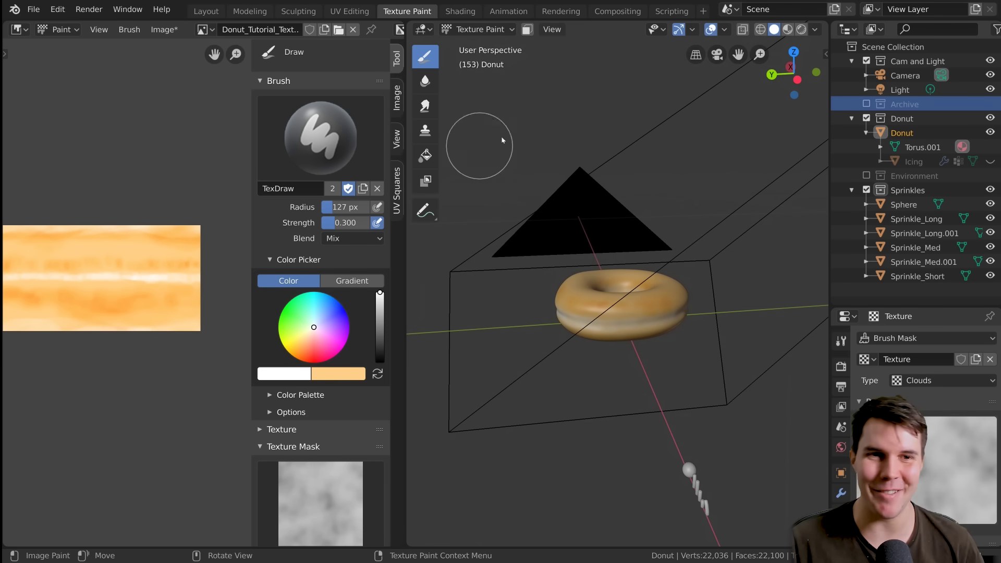
Exclude the Sprinkles collection, hide the brush settings and enlarge the painted texture to examine it
{"action": "left_click", "coordinate": [866, 190]}
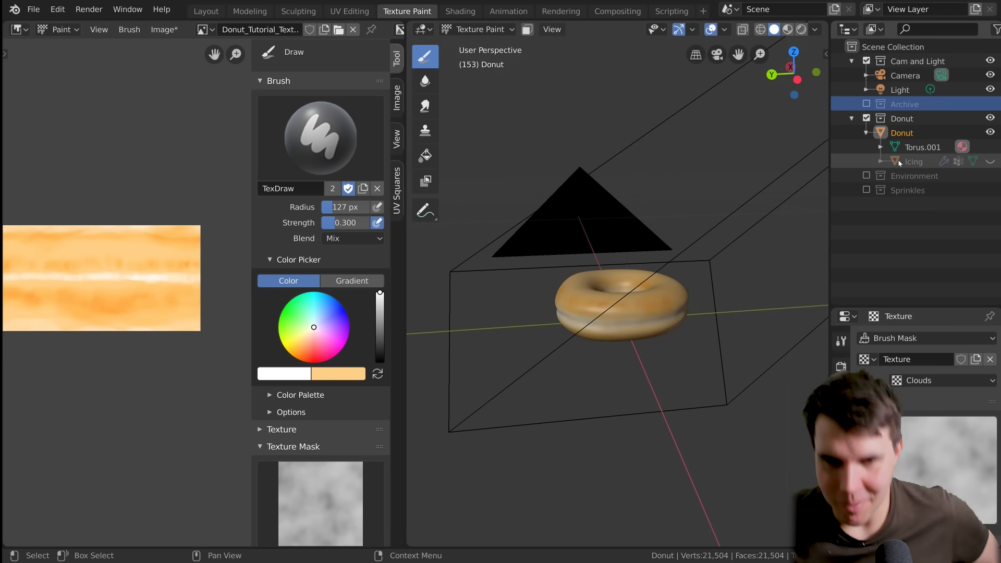
{"action": "key", "text": "n"}
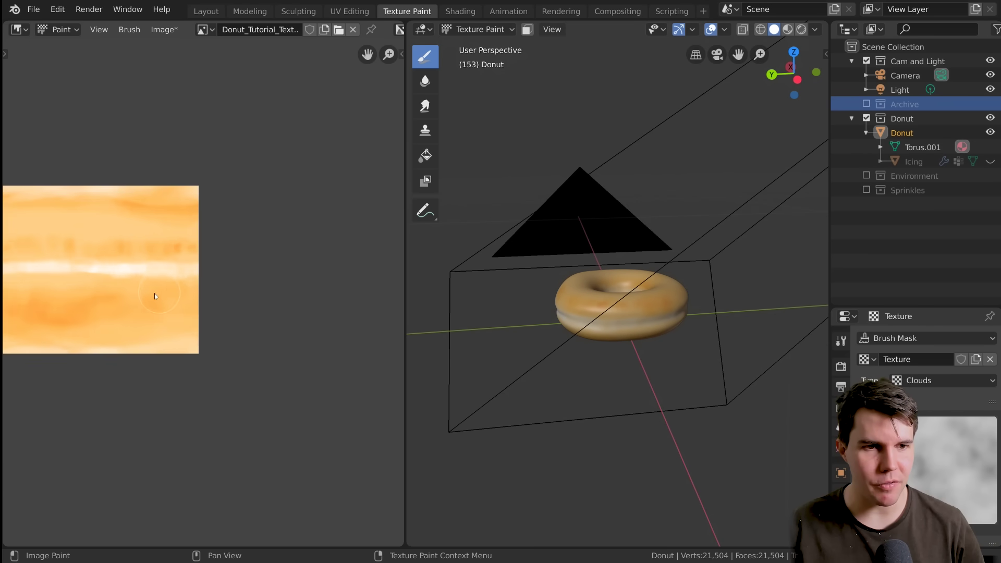
{"action": "scroll", "coordinate": [154, 293], "scroll_direction": "up", "scroll_amount": 4}
{"action": "middle_click_drag", "start_coordinate": [299, 300], "coordinate": [250, 250]}
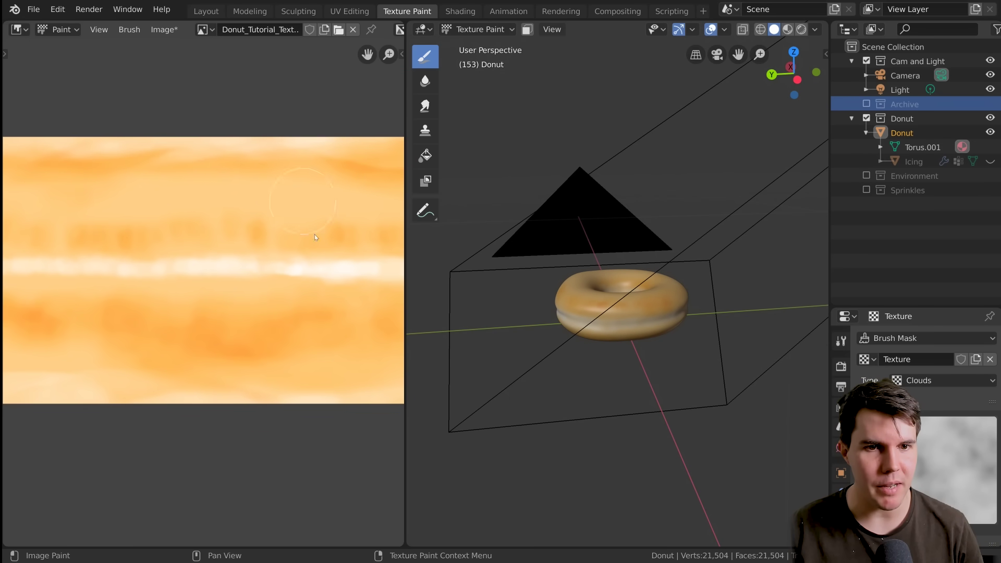
Look over the painted donut texture and save the Donut_Tutorial_Texture image
{"action": "middle_click_drag", "start_coordinate": [314, 238], "coordinate": [259, 240]}
{"action": "scroll", "coordinate": [275, 243], "scroll_direction": "up", "scroll_amount": 1}
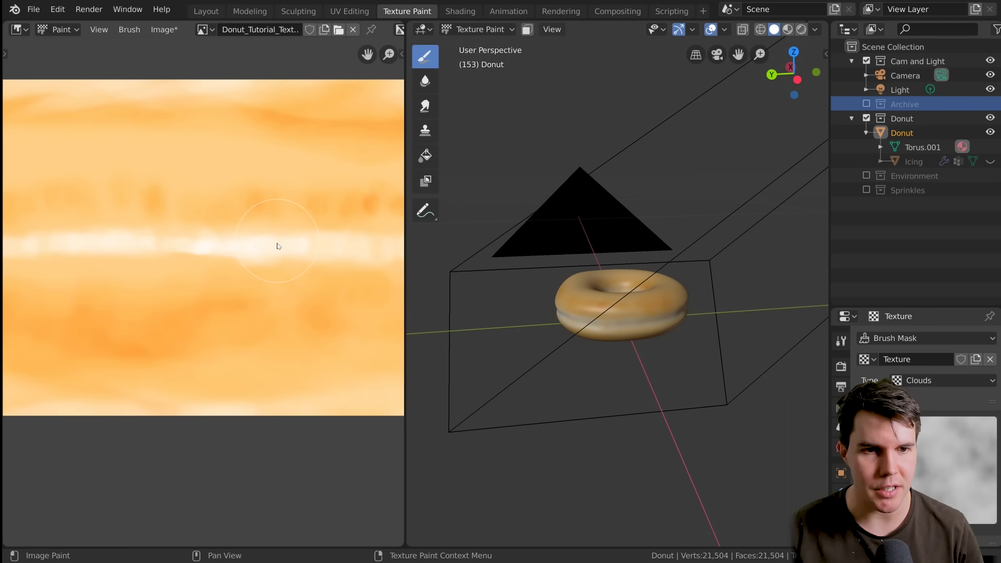
{"action": "key", "text": "n"}
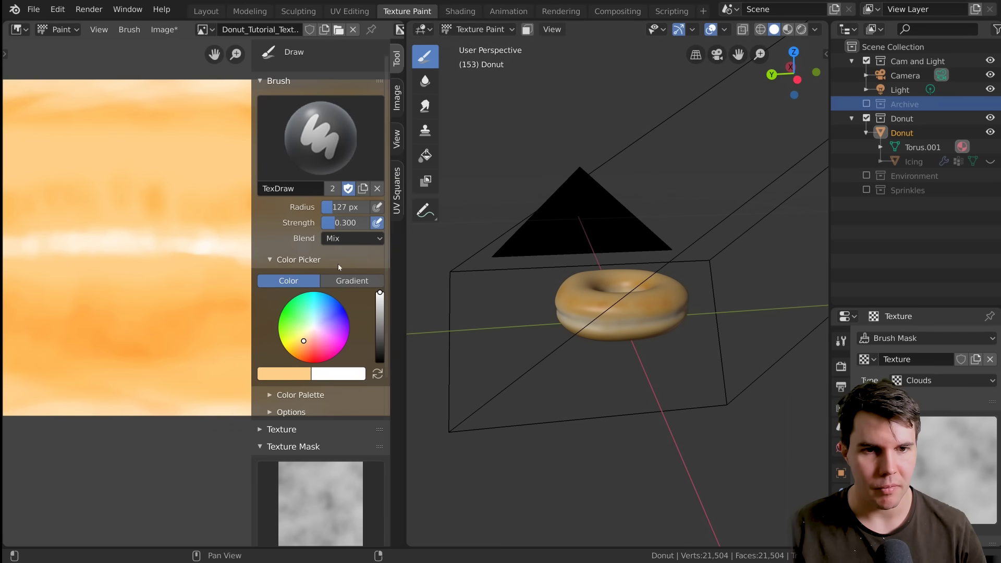
{"action": "key", "text": "n"}
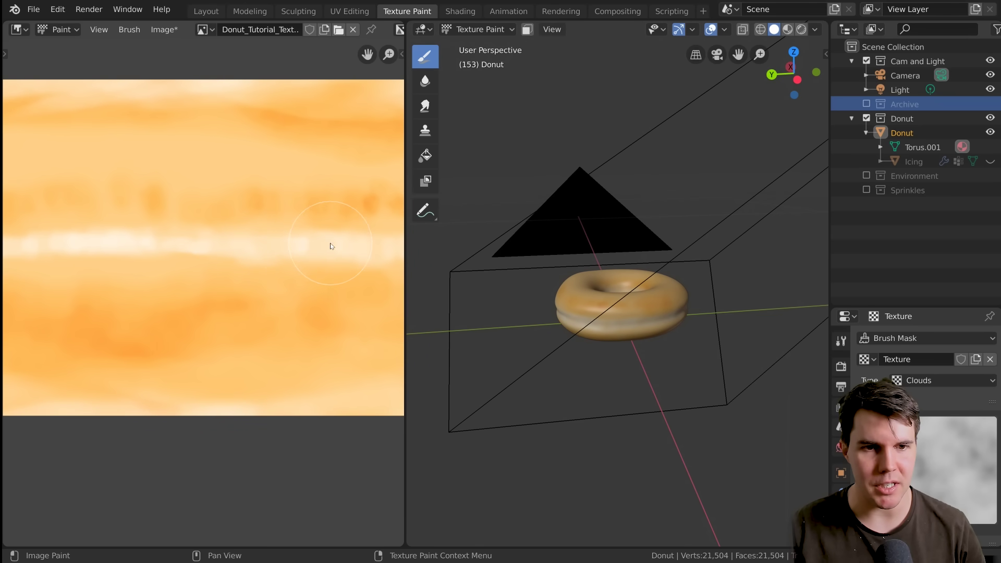
{"action": "scroll", "coordinate": [269, 248], "scroll_direction": "down", "scroll_amount": 3}
{"action": "scroll", "coordinate": [271, 256], "scroll_direction": "up", "scroll_amount": 1}
{"action": "middle_click_drag", "start_coordinate": [270, 256], "coordinate": [235, 251]}
{"action": "left_click", "coordinate": [166, 31]}
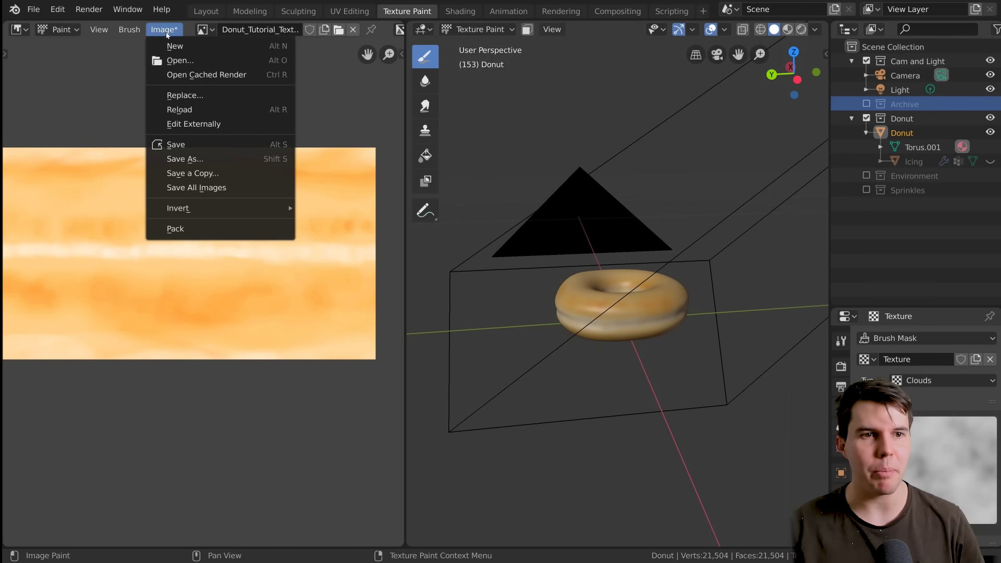
{"action": "left_click", "coordinate": [193, 143]}
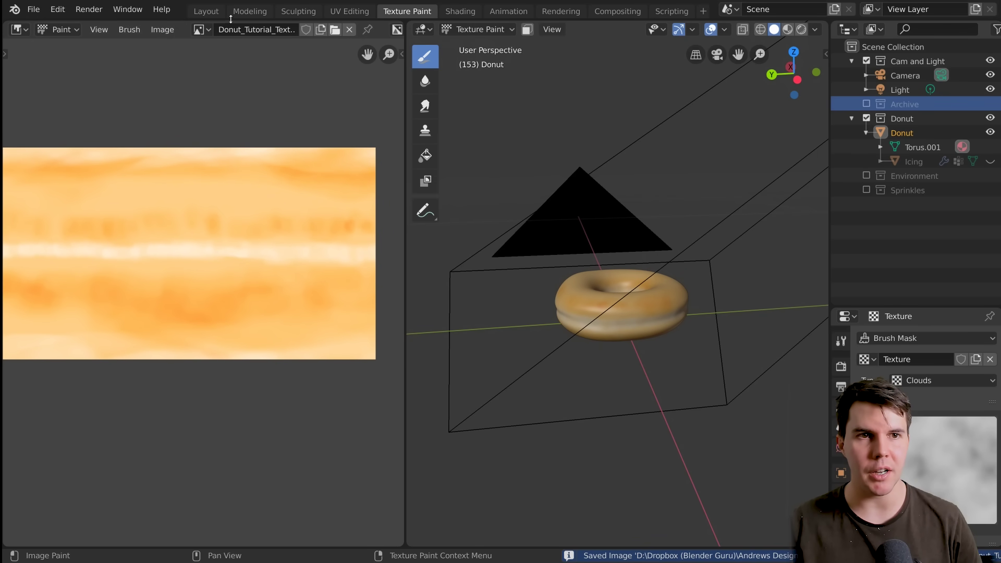
Preview the painted donut in the Layout workspace with Rendered shading, the Icing object hidden and nothing selected
{"action": "left_click", "coordinate": [207, 11]}
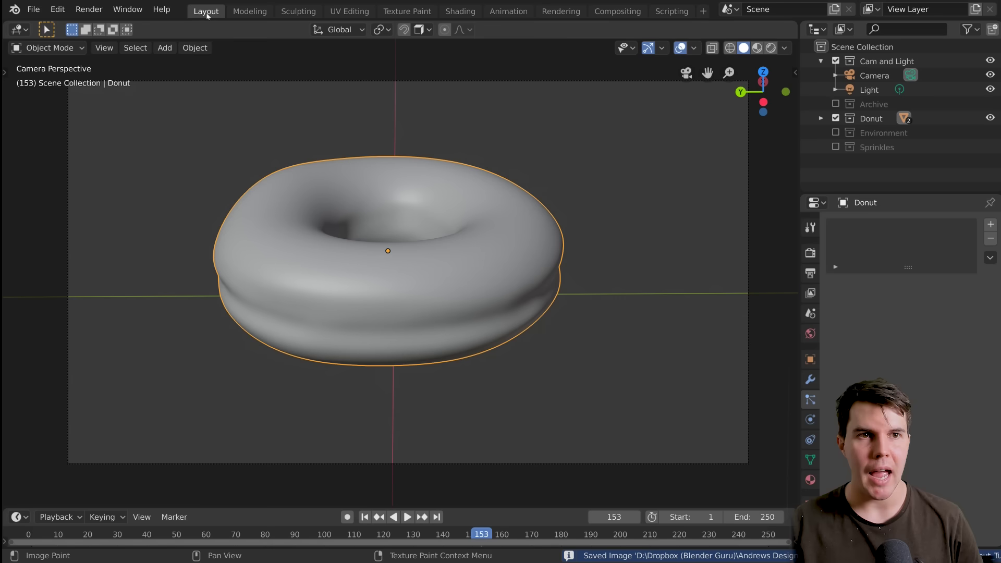
{"action": "left_click", "coordinate": [821, 118]}
{"action": "left_click", "coordinate": [990, 161]}
{"action": "key", "text": "z"}
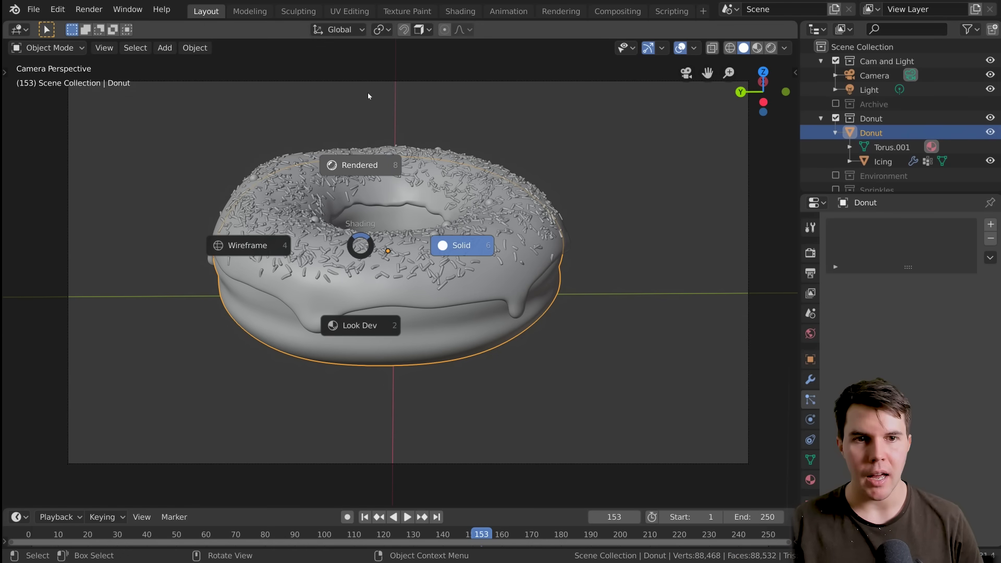
{"action": "left_click", "coordinate": [357, 164]}
{"action": "left_click", "coordinate": [990, 161]}
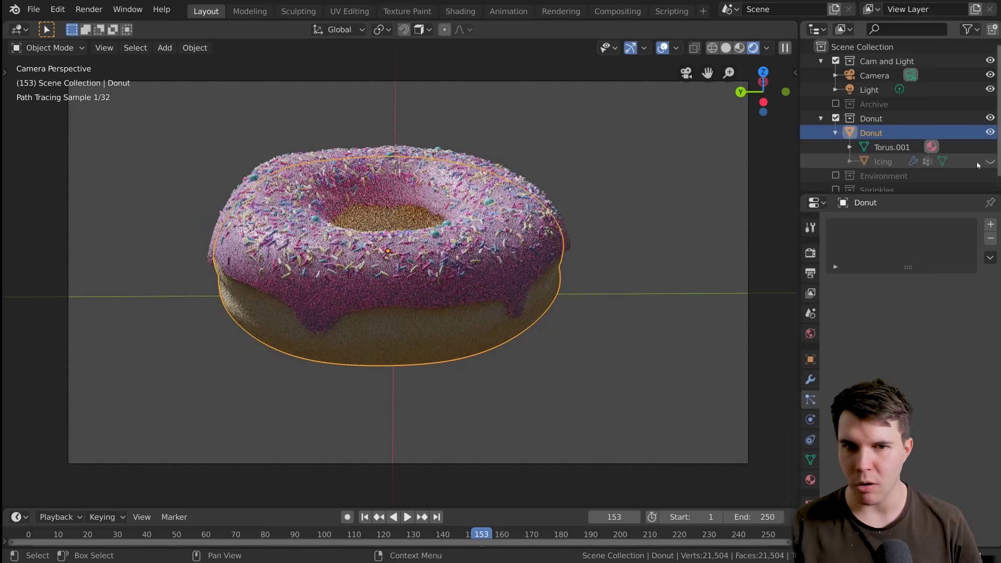
{"action": "mouse_move", "coordinate": [469, 235]}
{"action": "middle_mouse_down"}
{"action": "mouse_move", "coordinate": [417, 241]}
{"action": "mouse_move", "coordinate": [368, 285]}
{"action": "mouse_move", "coordinate": [458, 222]}
{"action": "middle_mouse_up"}
{"action": "key", "text": "alt+a"}
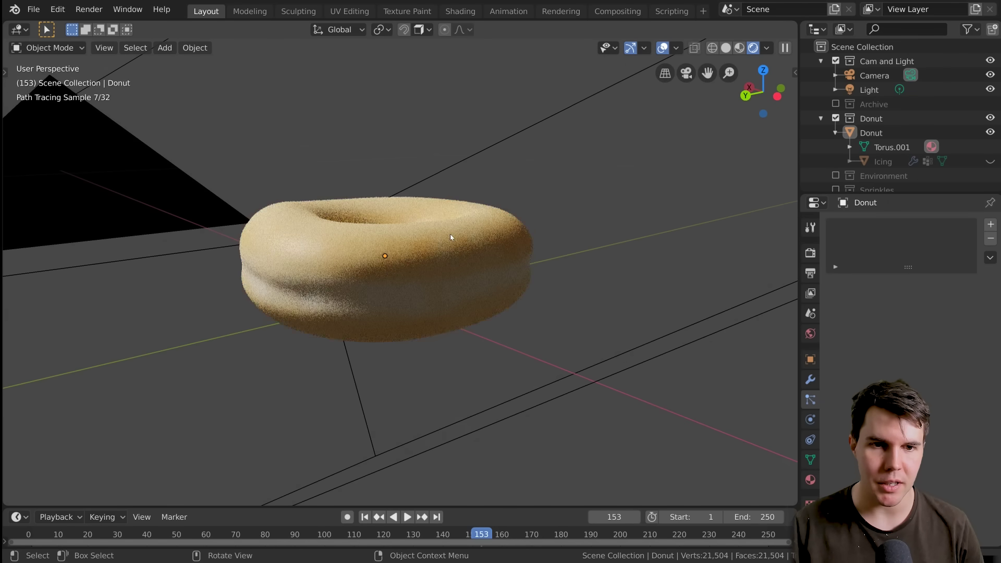
Select the donut and, in the Shading workspace, move its image texture node farther from the Principled BSDF node
{"action": "left_click", "coordinate": [406, 245]}
{"action": "middle_click_drag", "start_coordinate": [407, 245], "coordinate": [451, 110]}
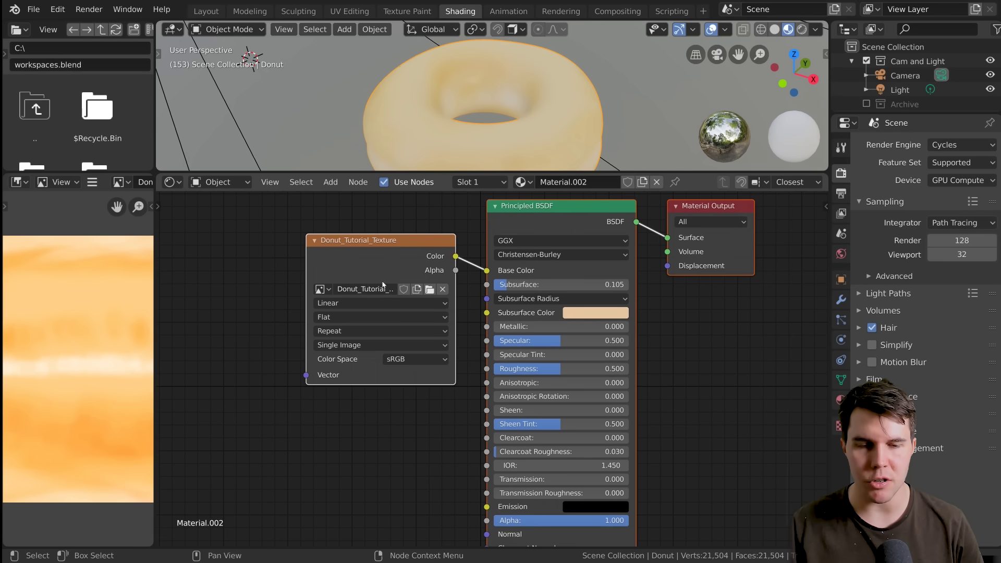
{"action": "mouse_move", "coordinate": [448, 228]}
{"action": "left_mouse_down"}
{"action": "mouse_move", "coordinate": [398, 204]}
{"action": "mouse_move", "coordinate": [387, 214]}
{"action": "left_mouse_up"}
{"action": "left_click", "coordinate": [261, 271]}
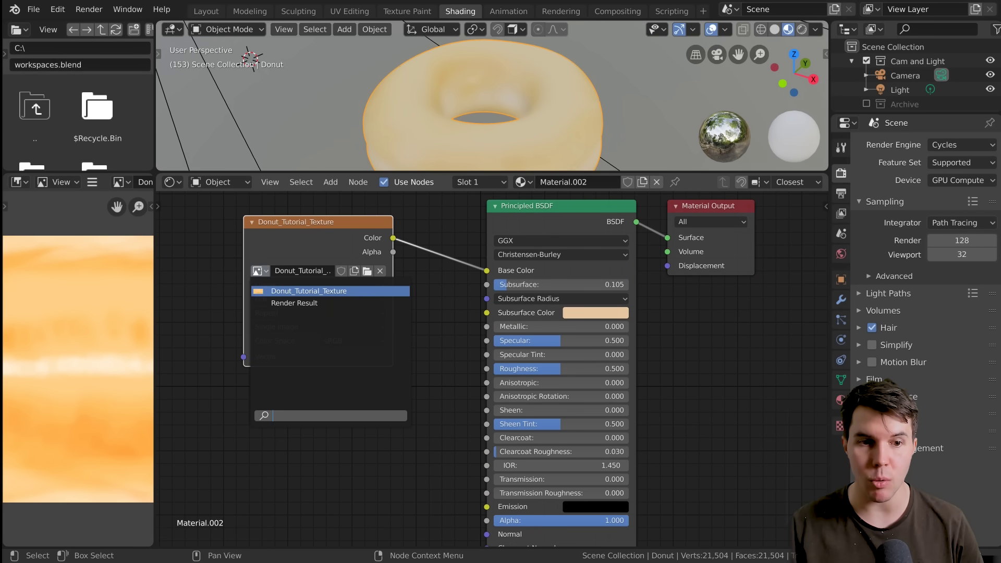
{"action": "key", "text": "Escape"}
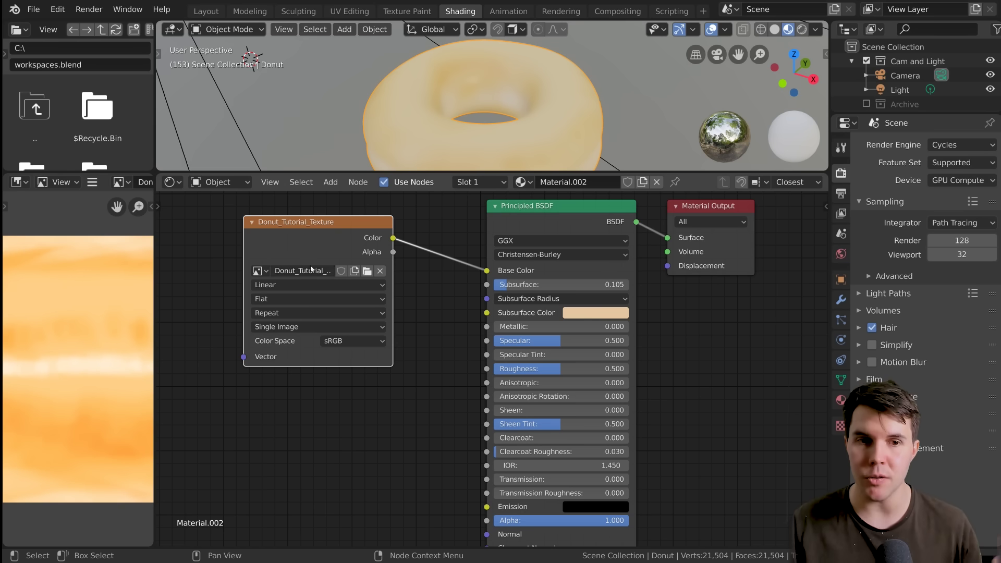
View the donut's side in the Shading workspace and switch its viewport to Rendered shading
{"action": "left_click_drag", "start_coordinate": [487, 270], "coordinate": [486, 271]}
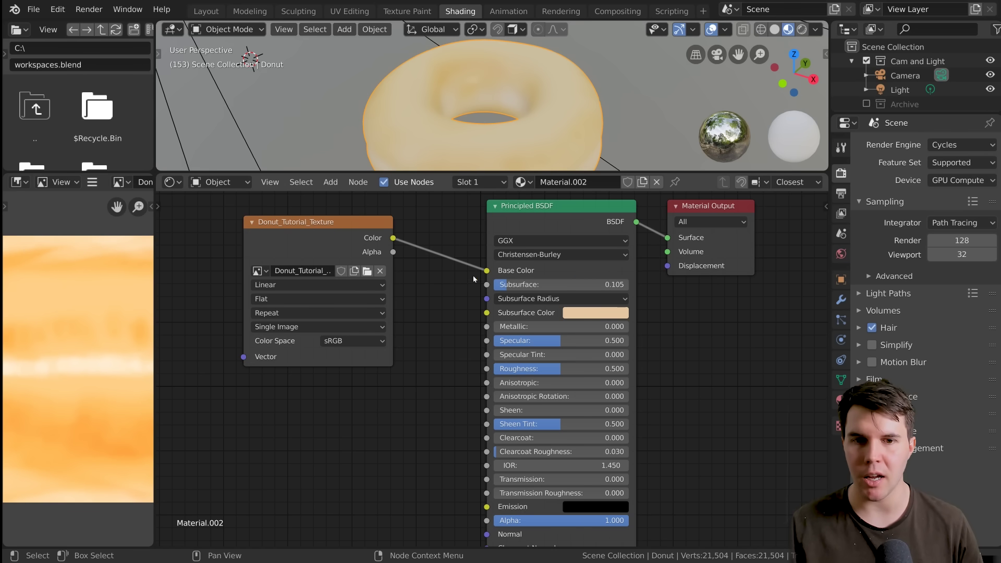
{"action": "middle_click_drag", "start_coordinate": [489, 136], "coordinate": [493, 133]}
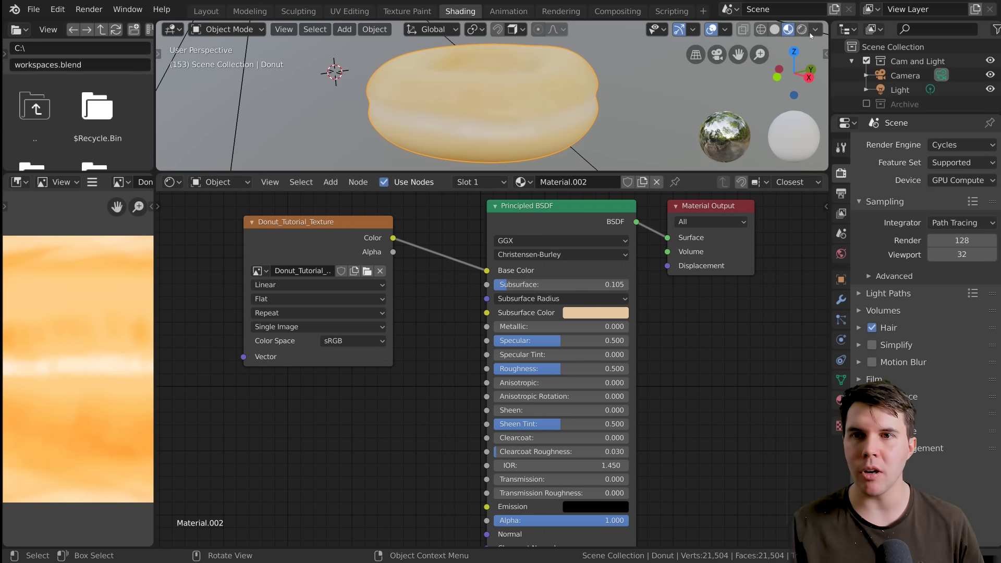
{"action": "mouse_move", "coordinate": [486, 270]}
{"action": "left_mouse_down"}
{"action": "mouse_move", "coordinate": [466, 272]}
{"action": "mouse_move", "coordinate": [486, 270]}
{"action": "left_mouse_up"}
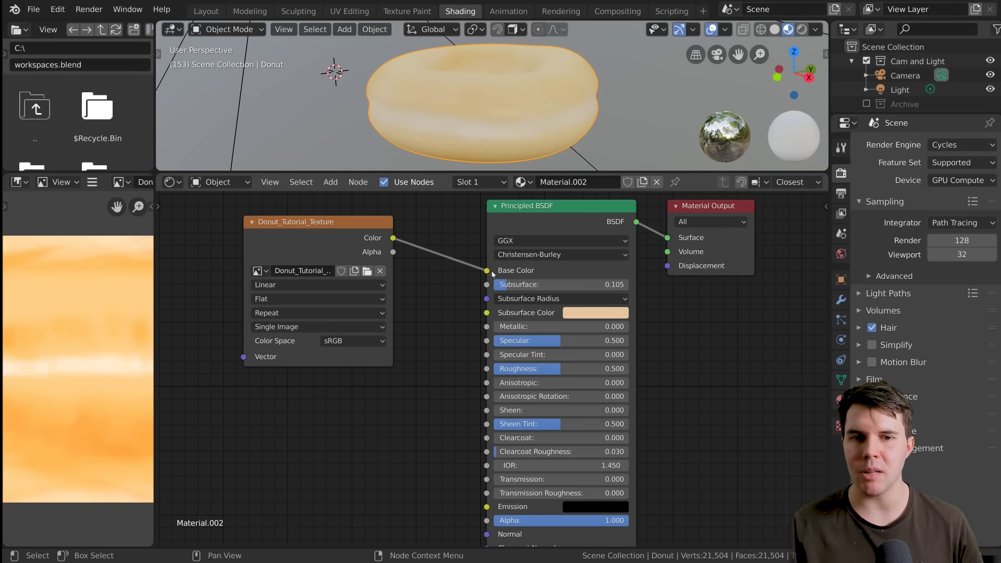
{"action": "left_click", "coordinate": [803, 29]}
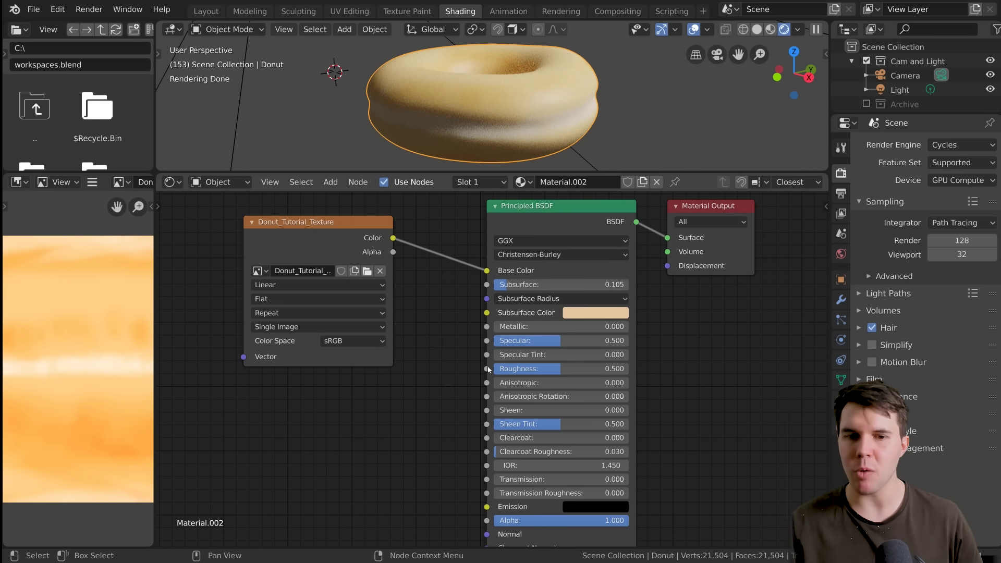
{"action": "left_click_drag", "start_coordinate": [486, 369], "coordinate": [401, 252]}
{"action": "left_click_drag", "start_coordinate": [432, 333], "coordinate": [505, 372]}
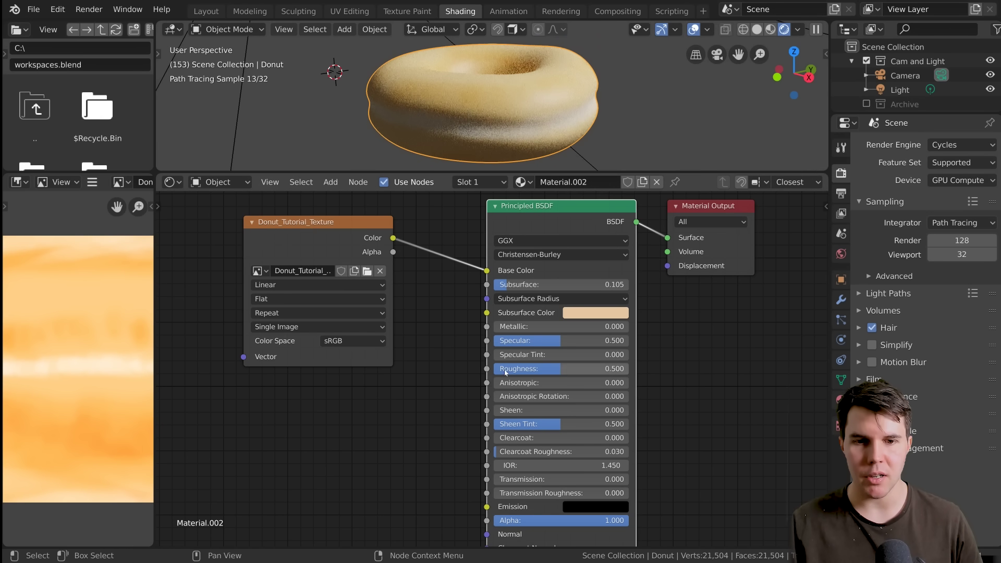
{"action": "middle_click_drag", "start_coordinate": [543, 375], "coordinate": [526, 354]}
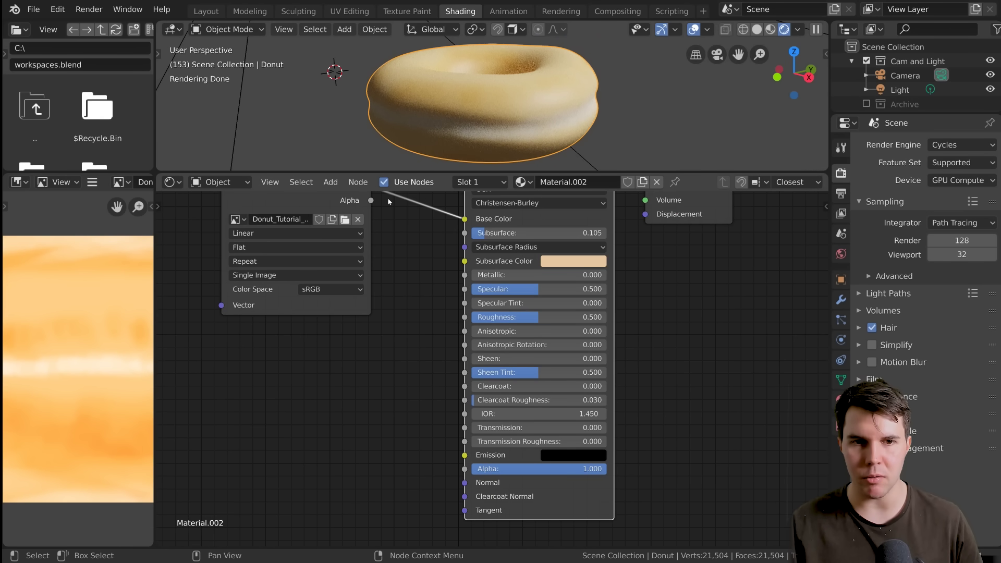
{"action": "left_click", "coordinate": [270, 228]}
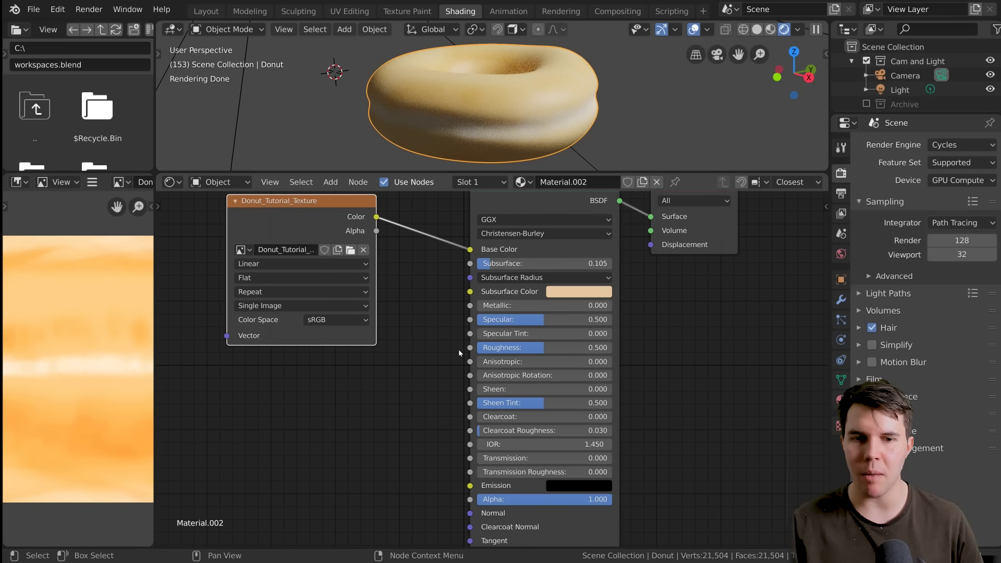
{"action": "scroll", "coordinate": [544, 350], "scroll_direction": "down", "scroll_amount": 1}
{"action": "scroll", "coordinate": [543, 365], "scroll_direction": "up", "scroll_amount": 1}
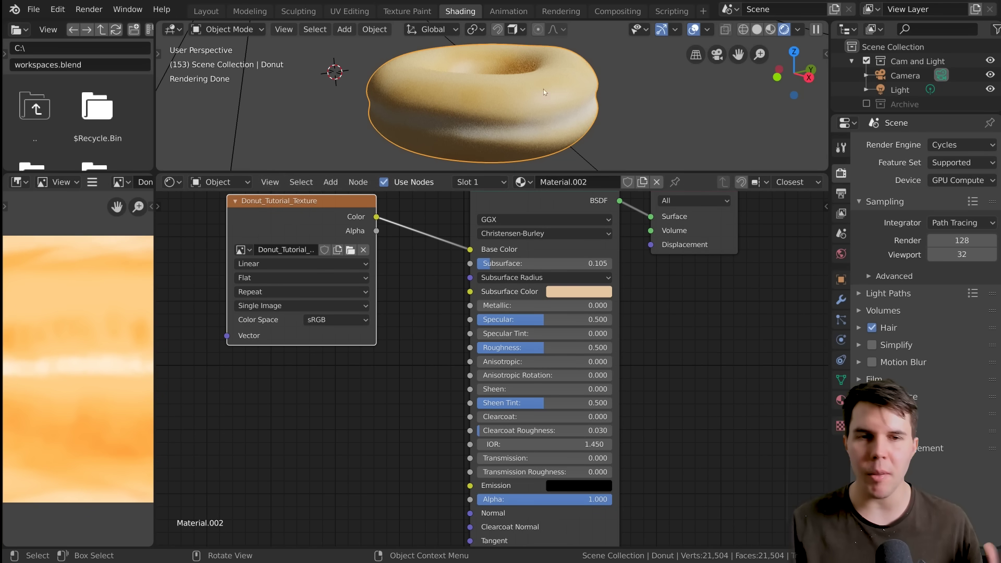
Return to the Layout workspace, unhide the Icing object and view the iced donut through the camera
{"action": "left_click", "coordinate": [206, 11]}
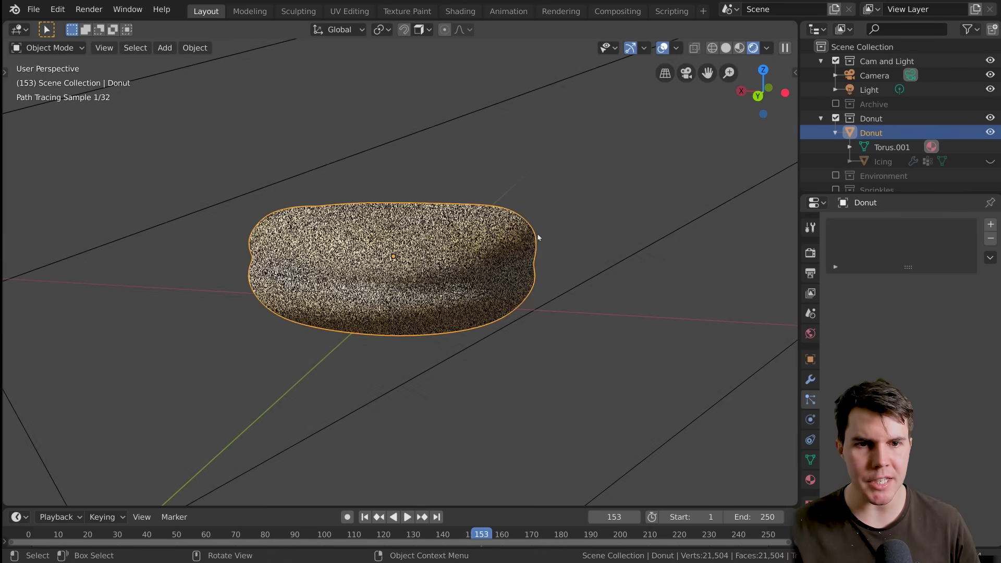
{"action": "key", "text": "KP_0"}
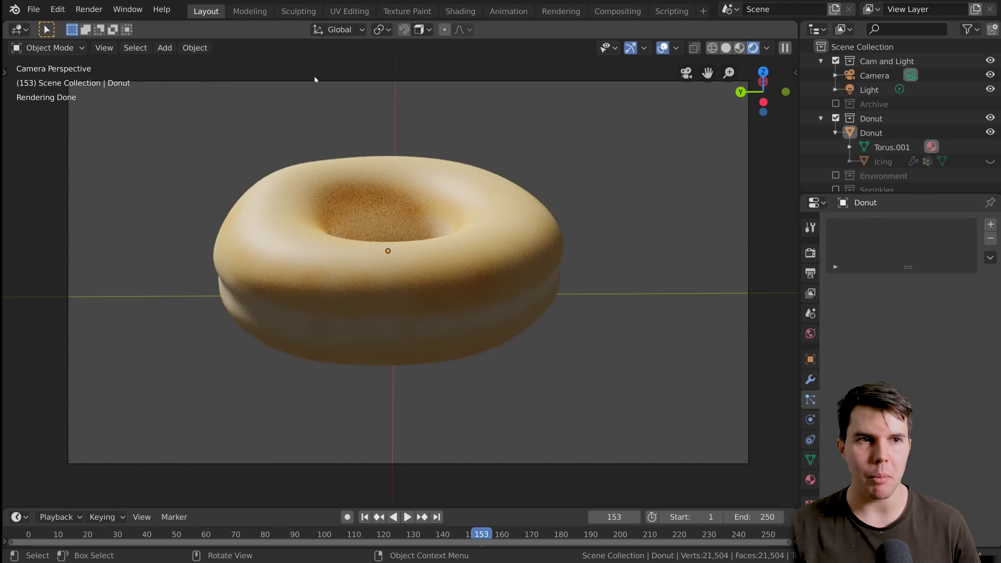
{"action": "right_click", "coordinate": [521, 33]}
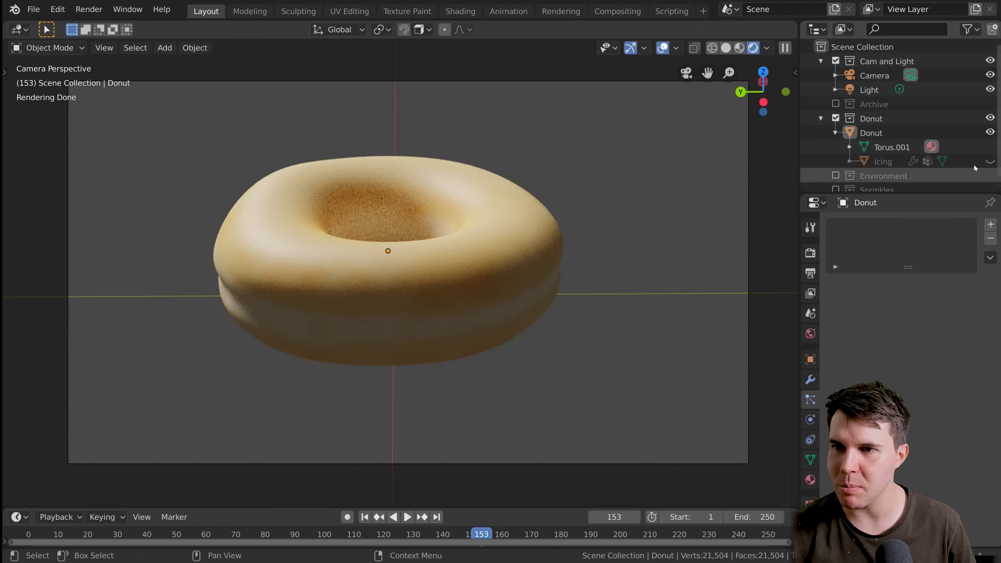
{"action": "left_click", "coordinate": [992, 163]}
{"action": "middle_click_drag", "start_coordinate": [652, 156], "coordinate": [492, 152]}
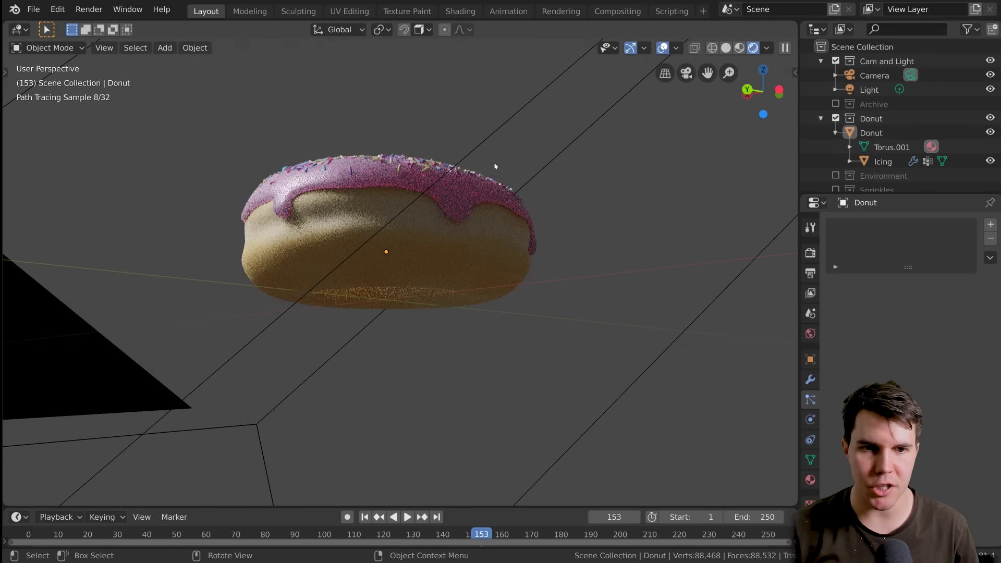
{"action": "key", "text": "KP_0"}
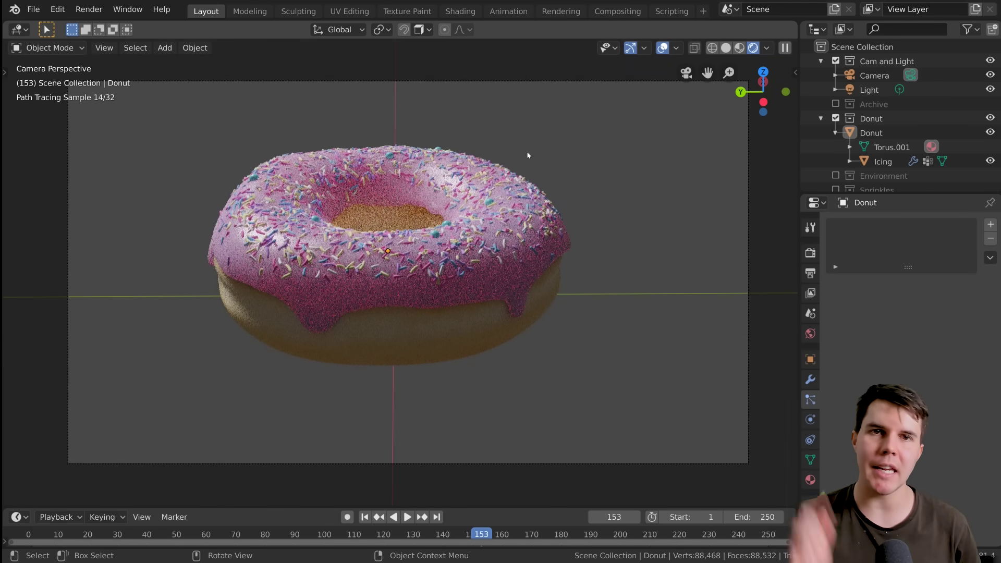